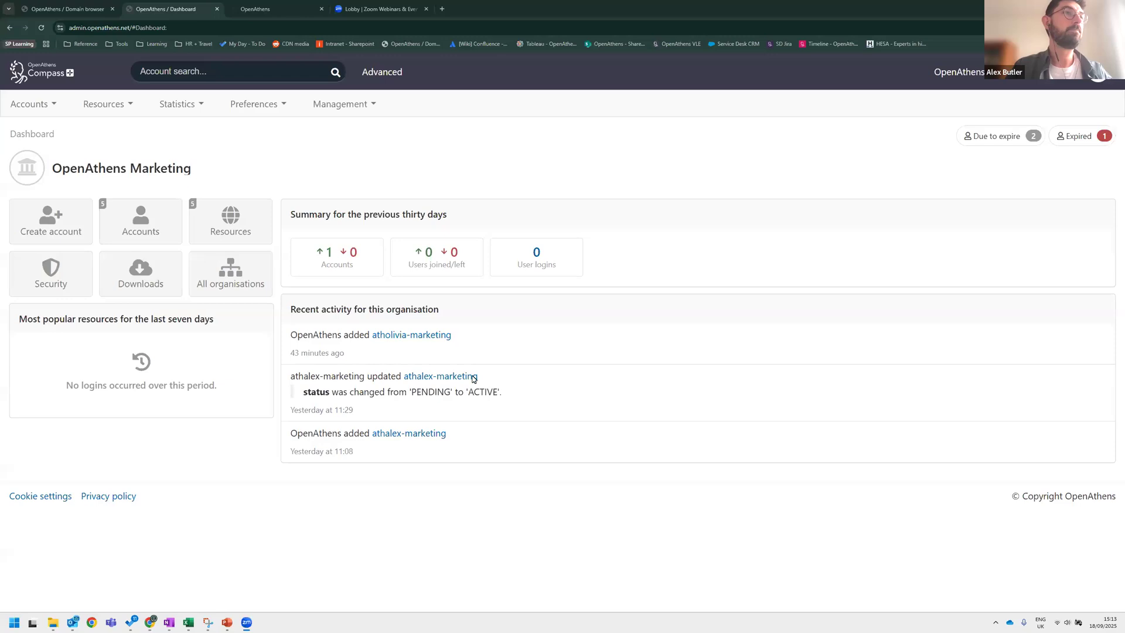
pyautogui.click(473, 168)
pyautogui.click(754, 218)
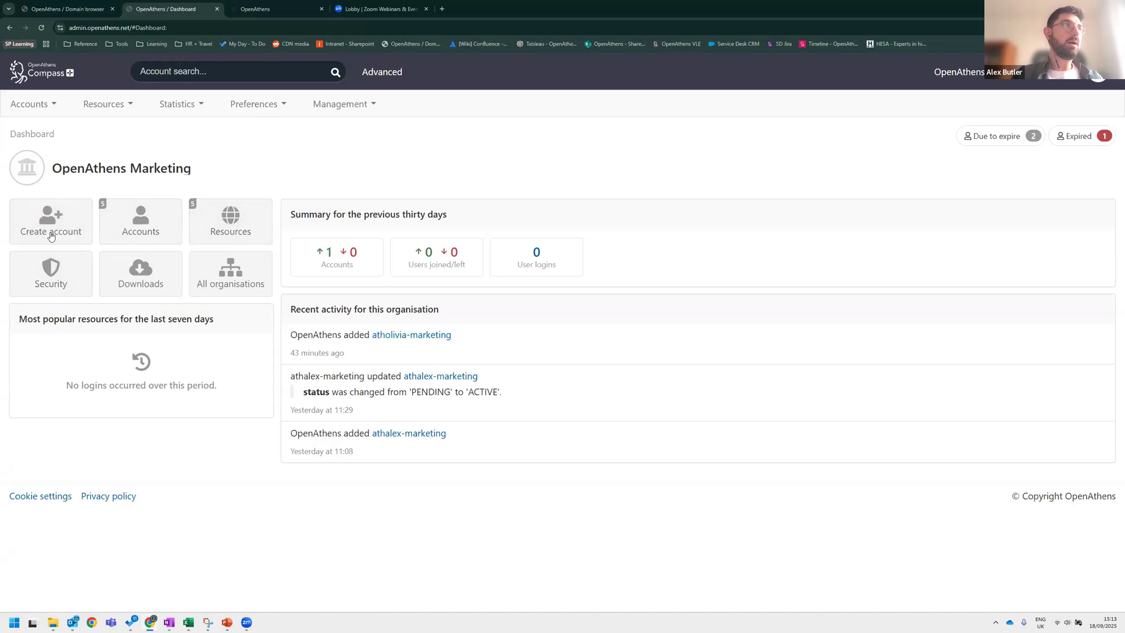
pyautogui.press('ctrl')
pyautogui.press('ctrl')
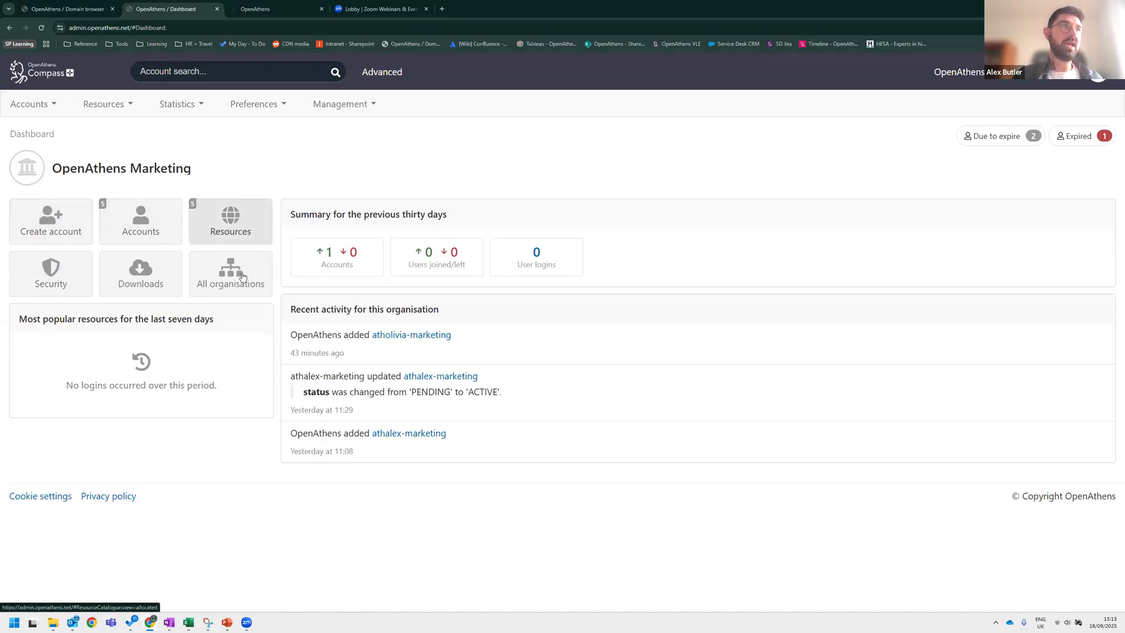
pyautogui.press('ctrl')
pyautogui.moveTo(291, 309)
pyautogui.mouseDown()
pyautogui.moveTo(438, 309)
pyautogui.moveTo(317, 320)
pyautogui.moveTo(292, 310)
pyautogui.mouseUp()
pyautogui.click(437, 309)
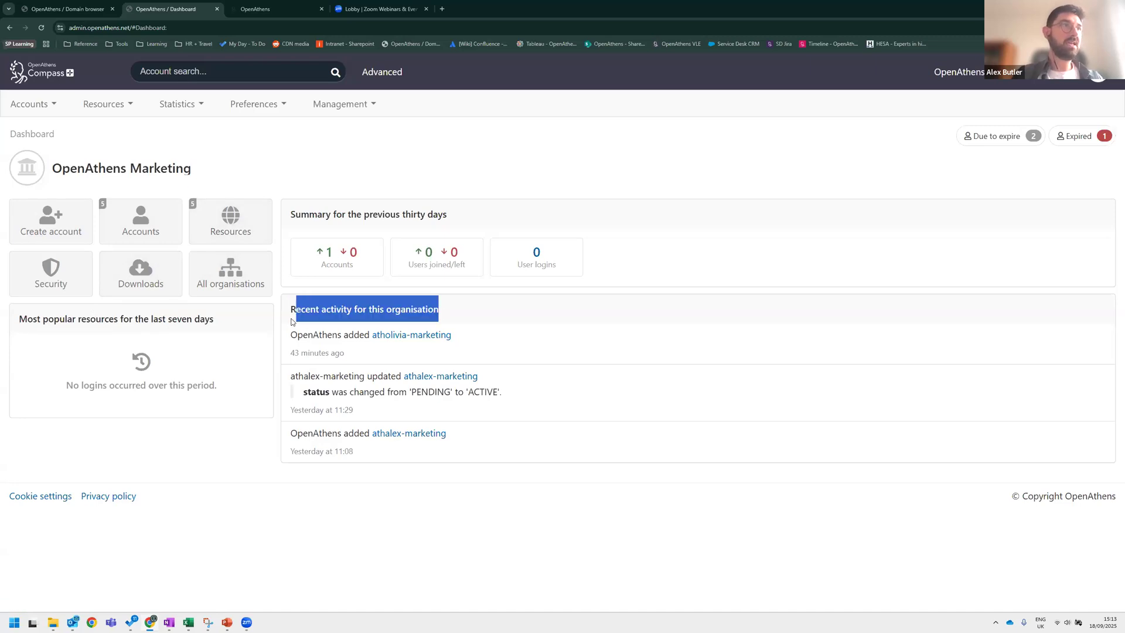
pyautogui.click(338, 186)
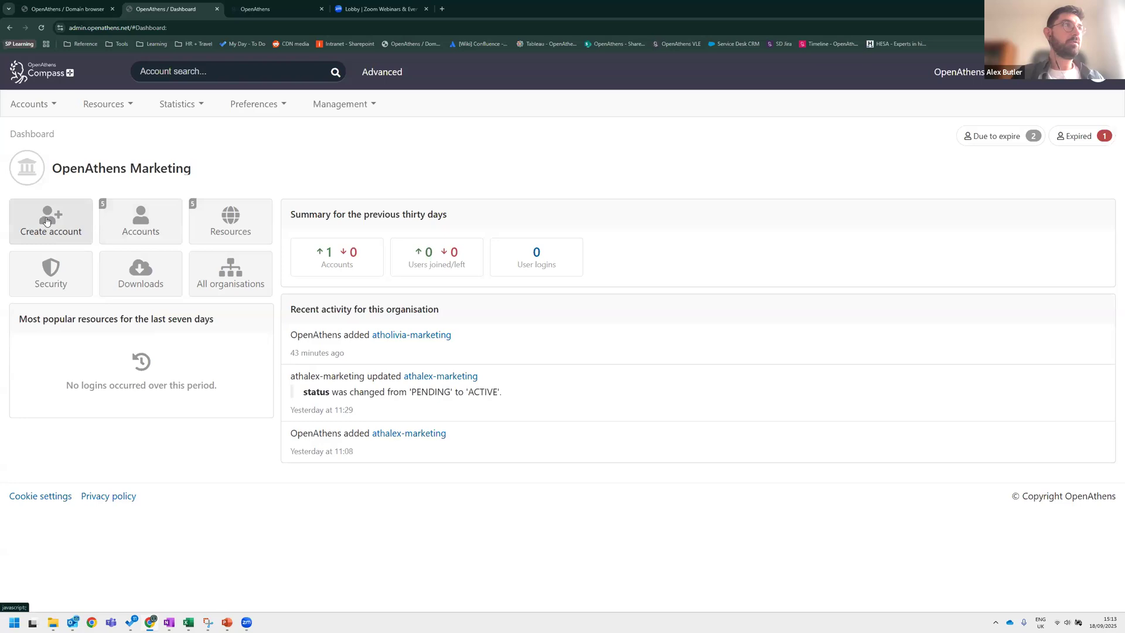
pyautogui.press('ctrl')
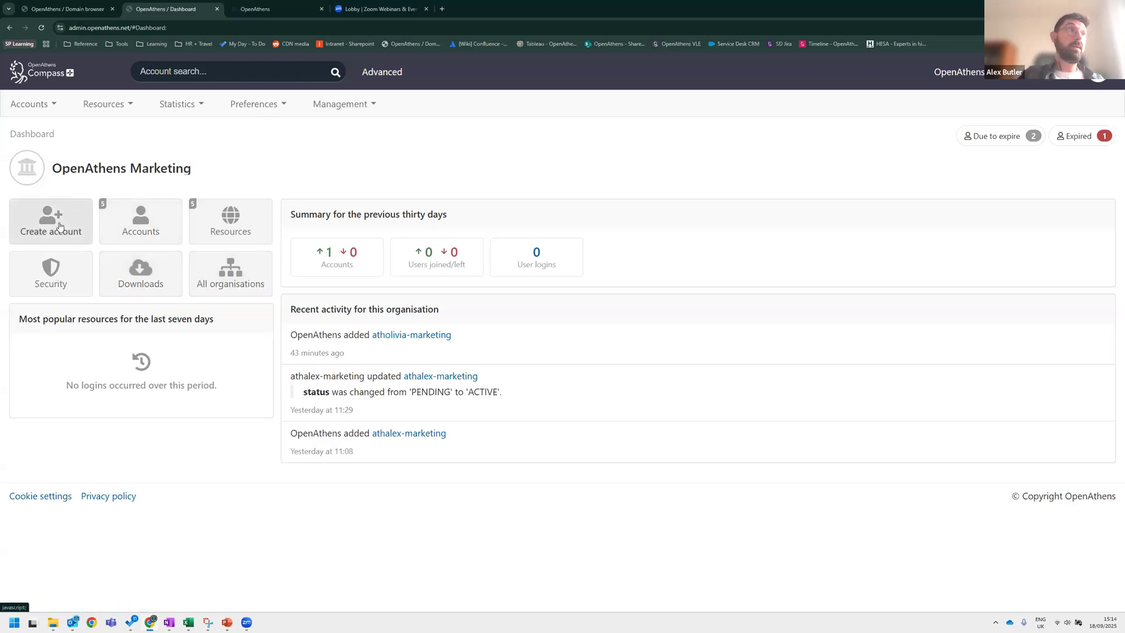
pyautogui.press('ctrl')
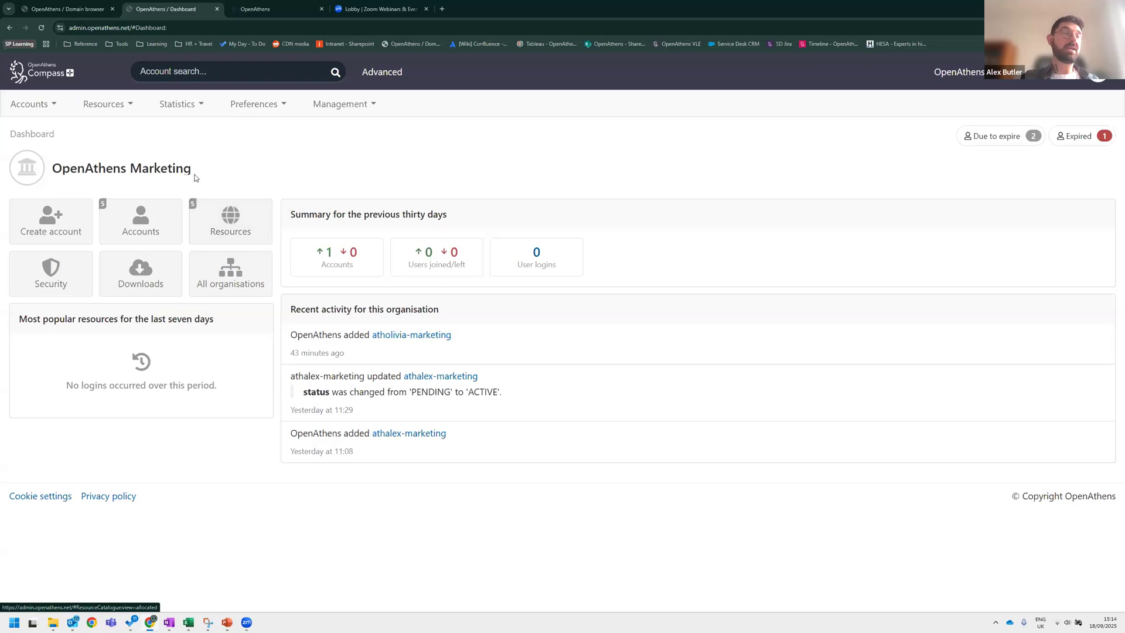
pyautogui.click(227, 222)
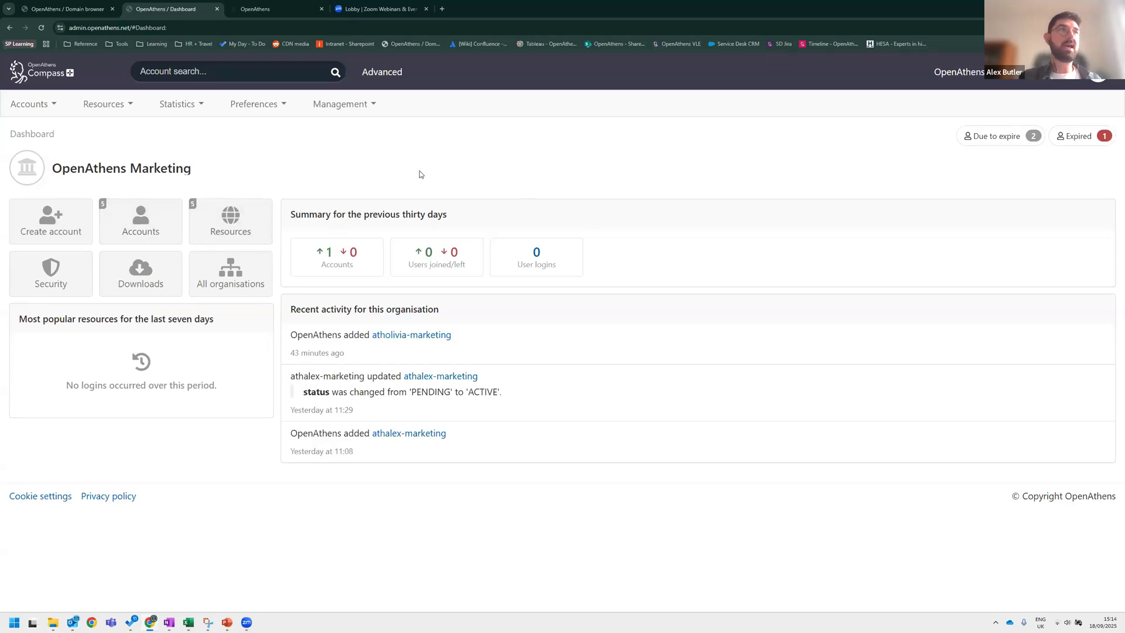
# Open the accounts list and browse the Personal, Access and Administrator account tabs.
pyautogui.click(150, 225)
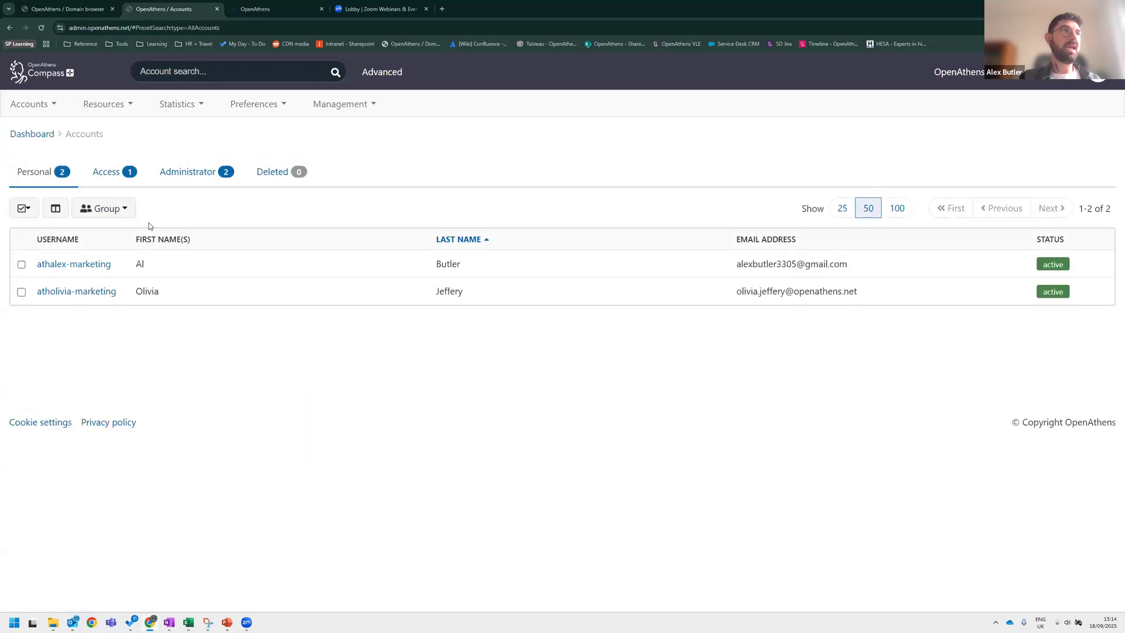
pyautogui.click(49, 106)
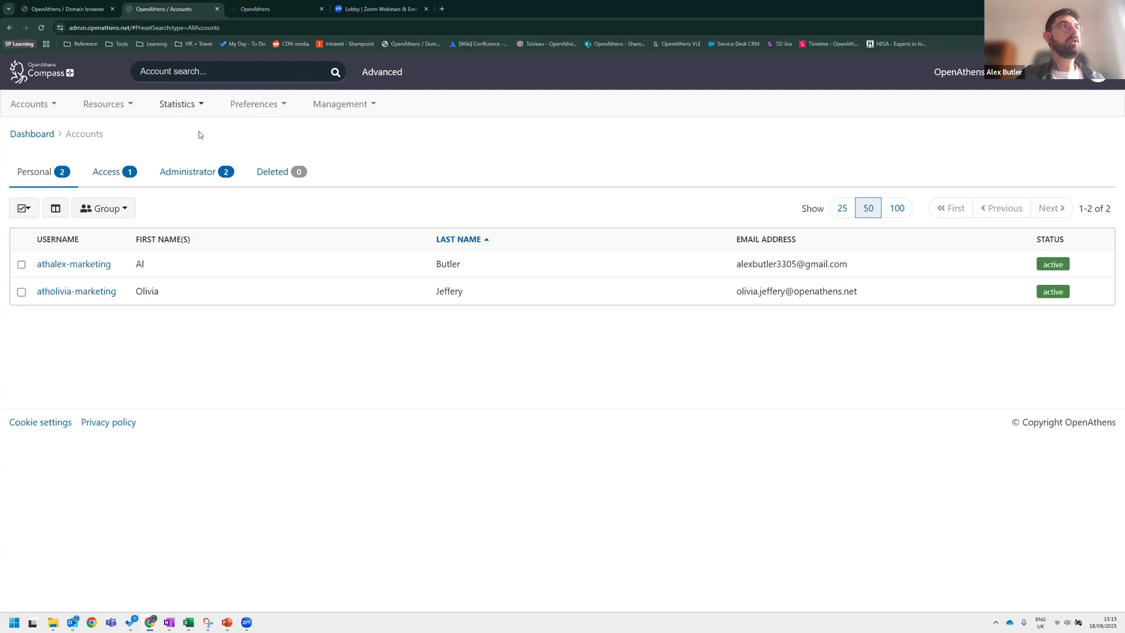
pyautogui.click(114, 177)
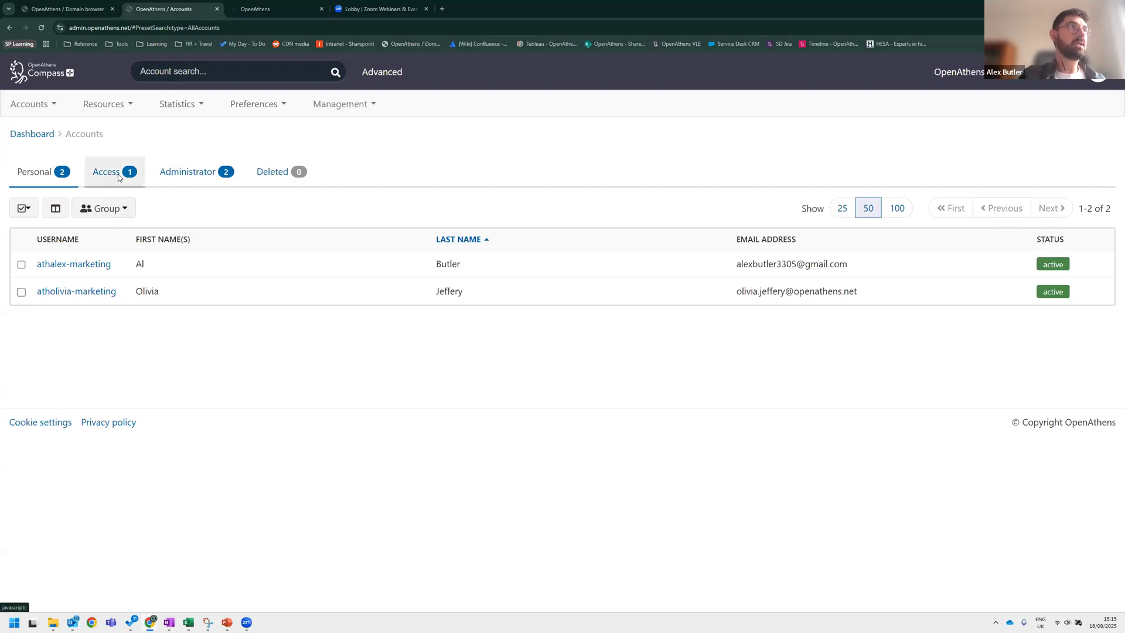
pyautogui.click(218, 181)
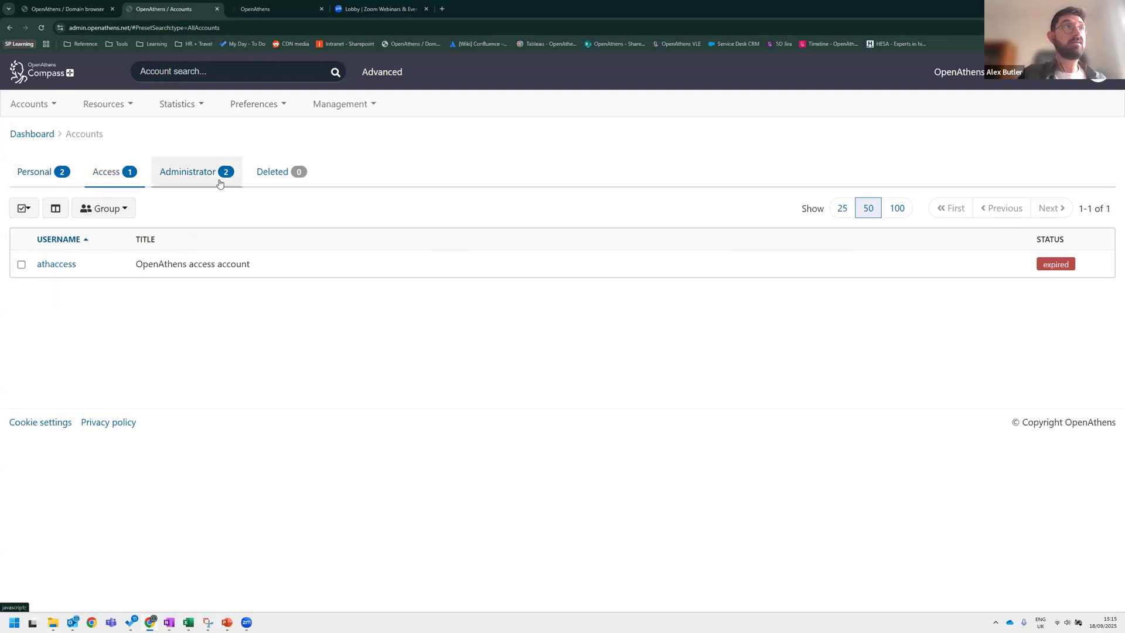
pyautogui.click(55, 175)
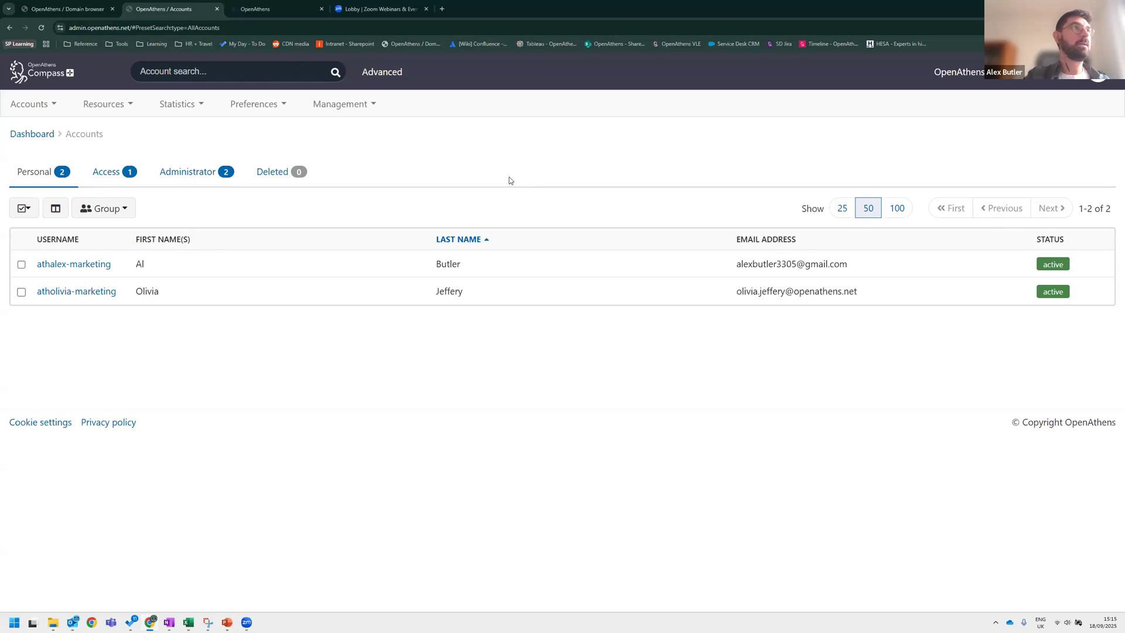
pyautogui.click(33, 104)
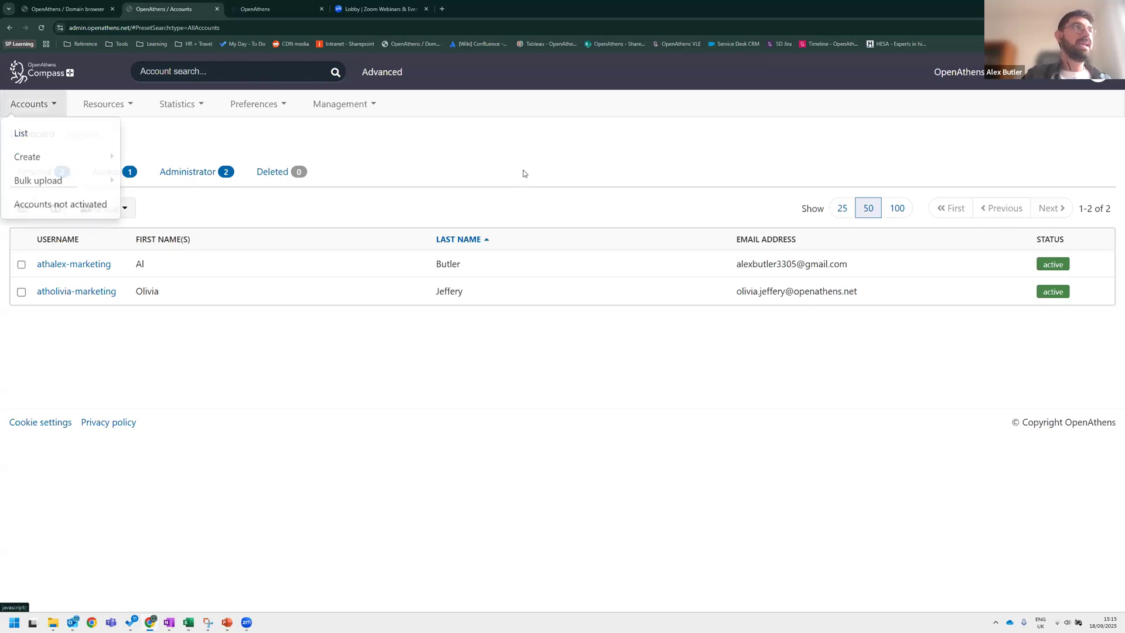
pyautogui.moveTo(86, 163)
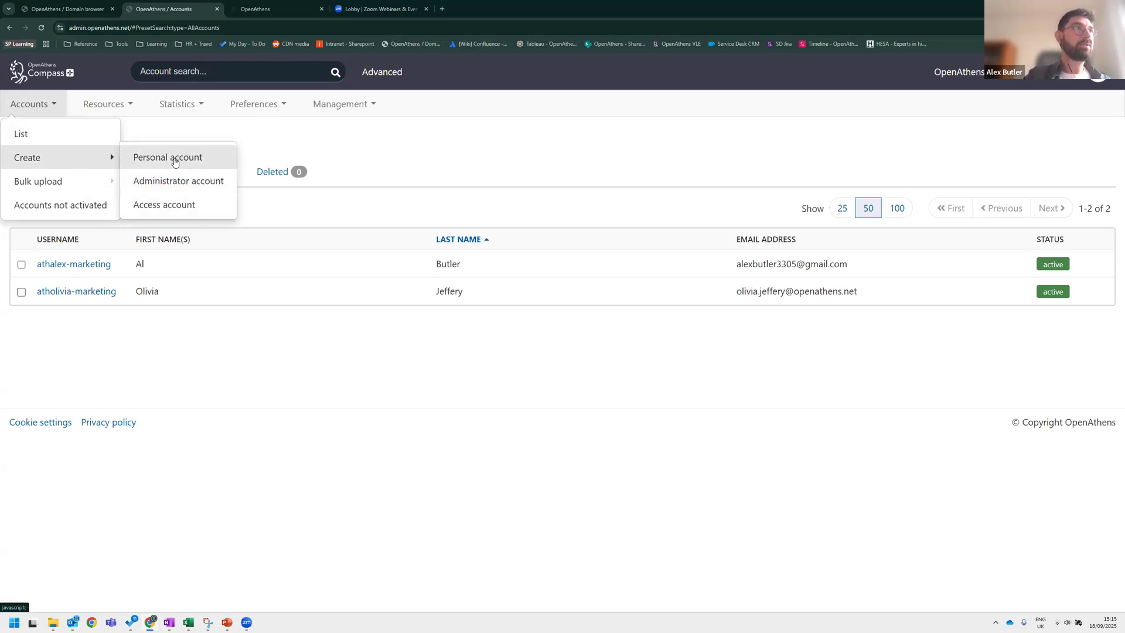
pyautogui.click(213, 185)
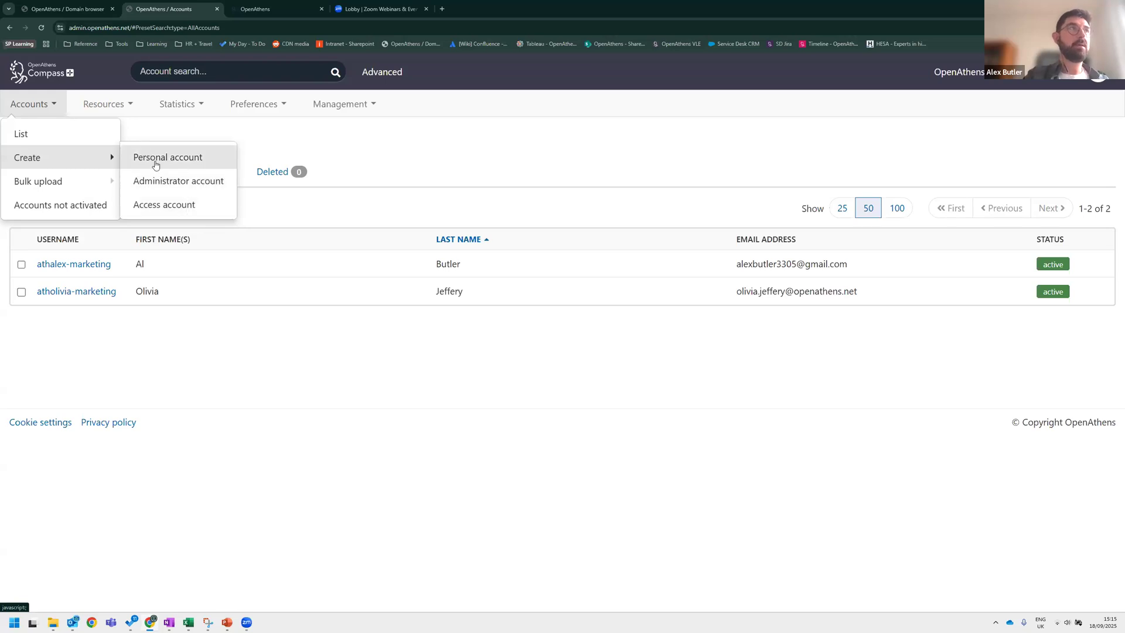
pyautogui.click(171, 162)
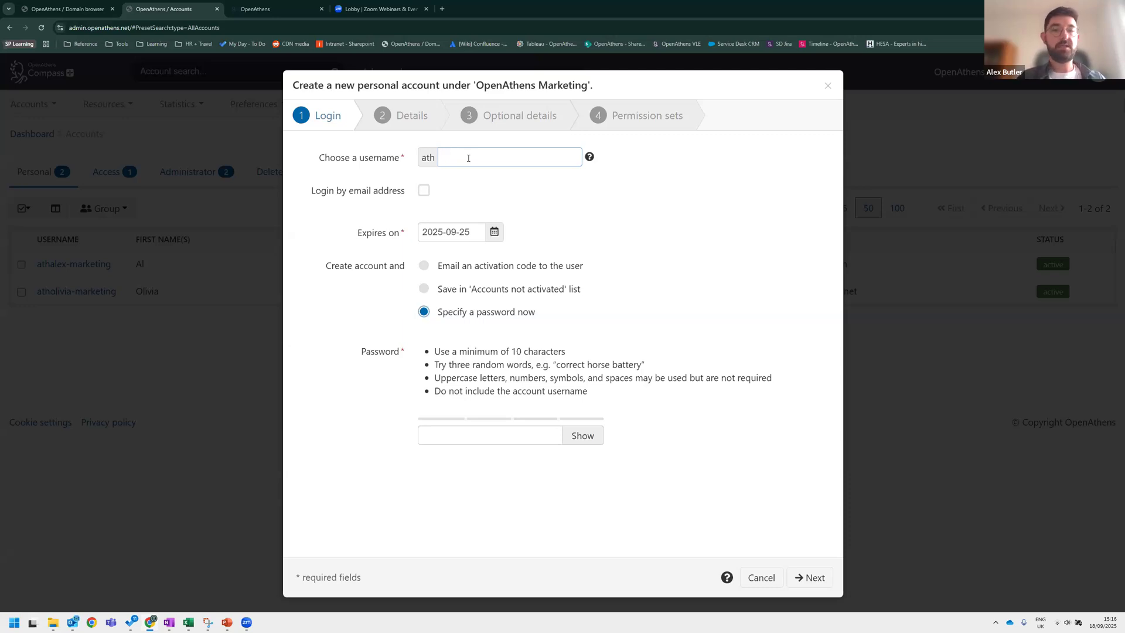
pyautogui.write('z')
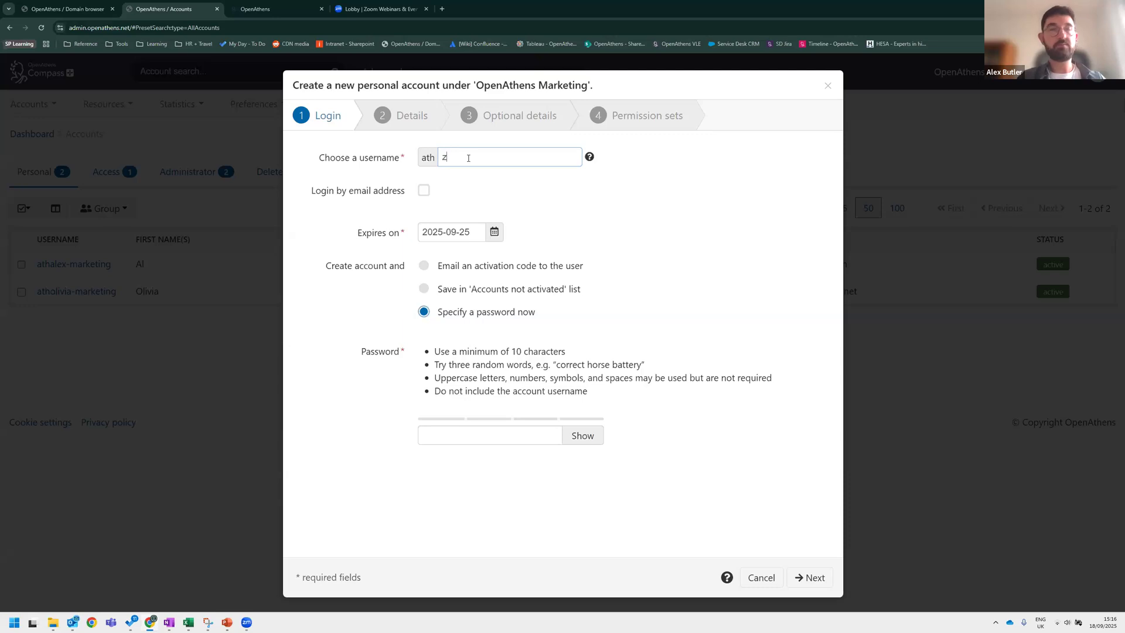
pyautogui.write('eus-athens')
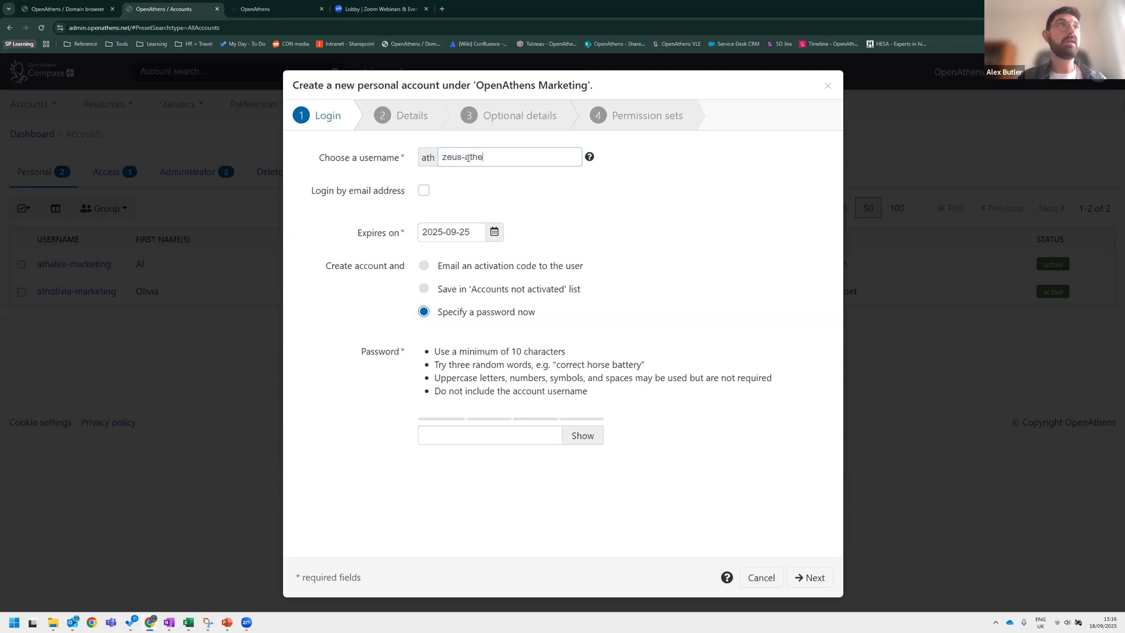
pyautogui.click(424, 191)
pyautogui.click(500, 231)
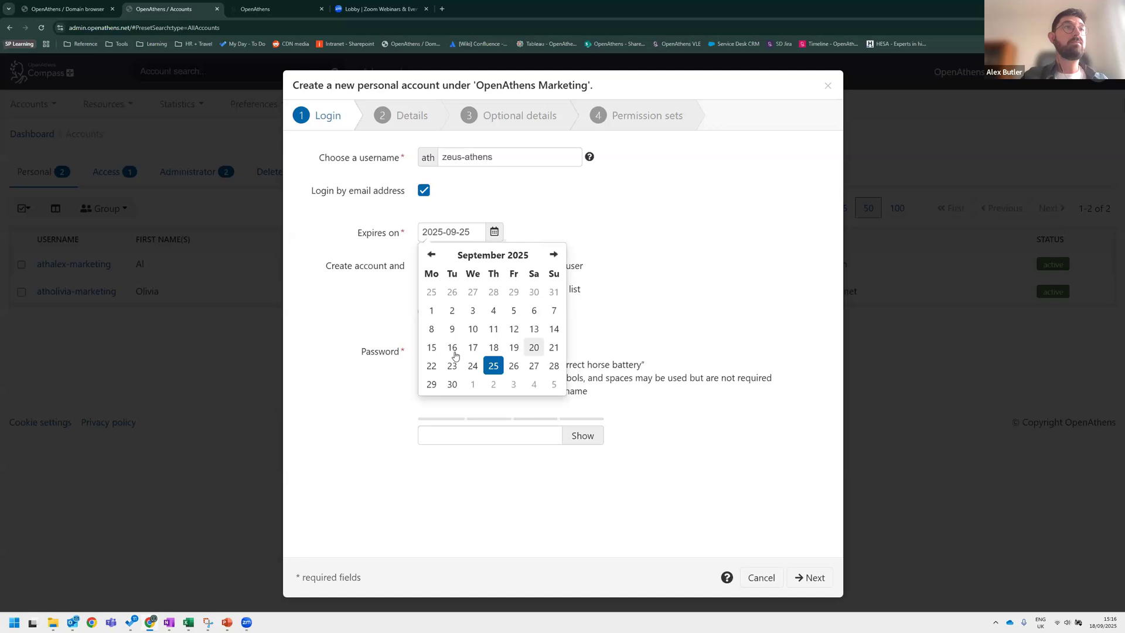
pyautogui.click(534, 348)
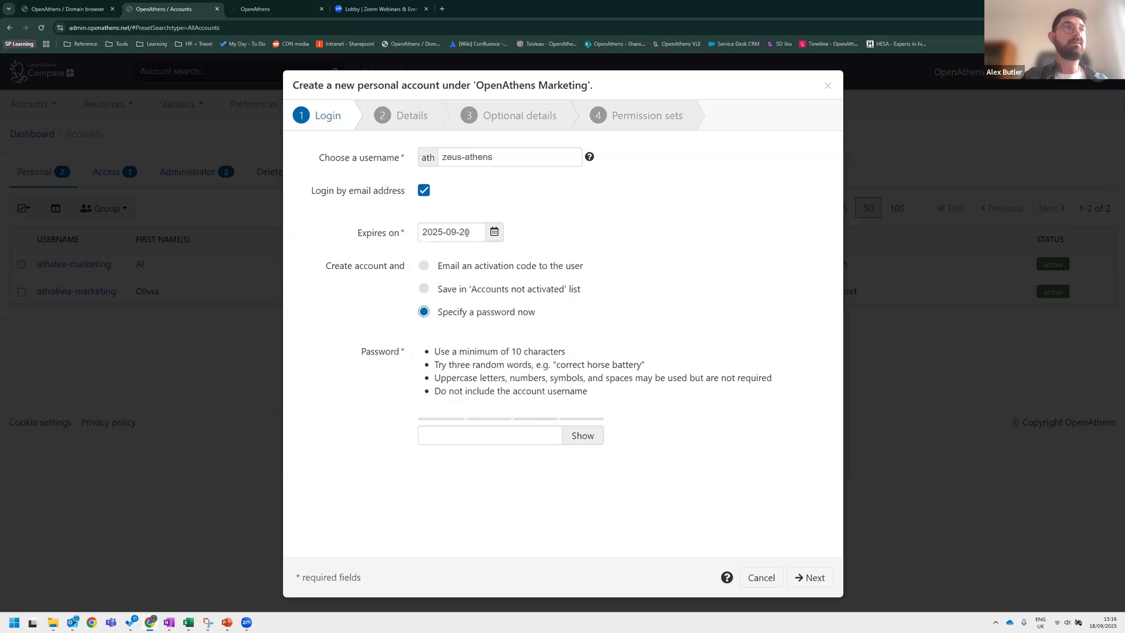
pyautogui.moveTo(324, 269); pyautogui.dragTo(408, 271)
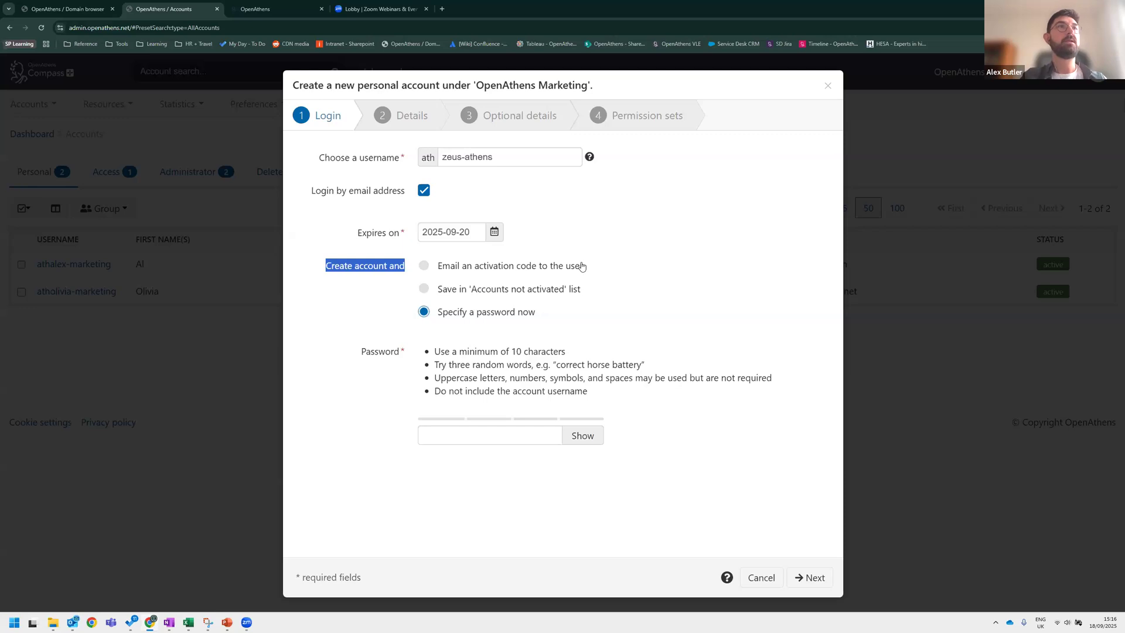
pyautogui.click(432, 268)
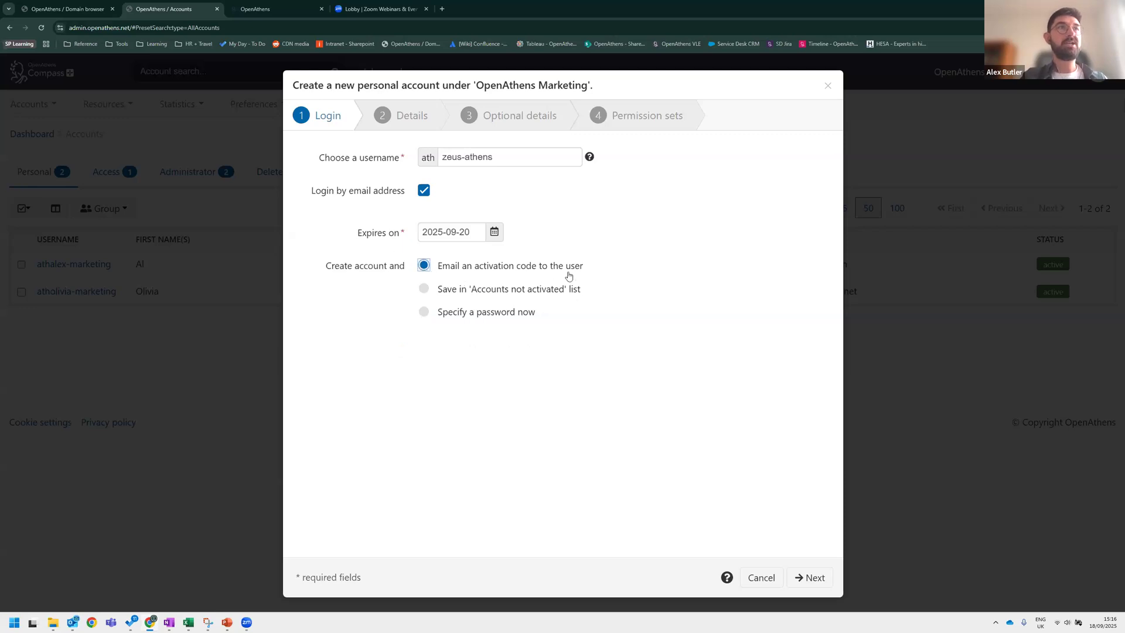
pyautogui.click(426, 290)
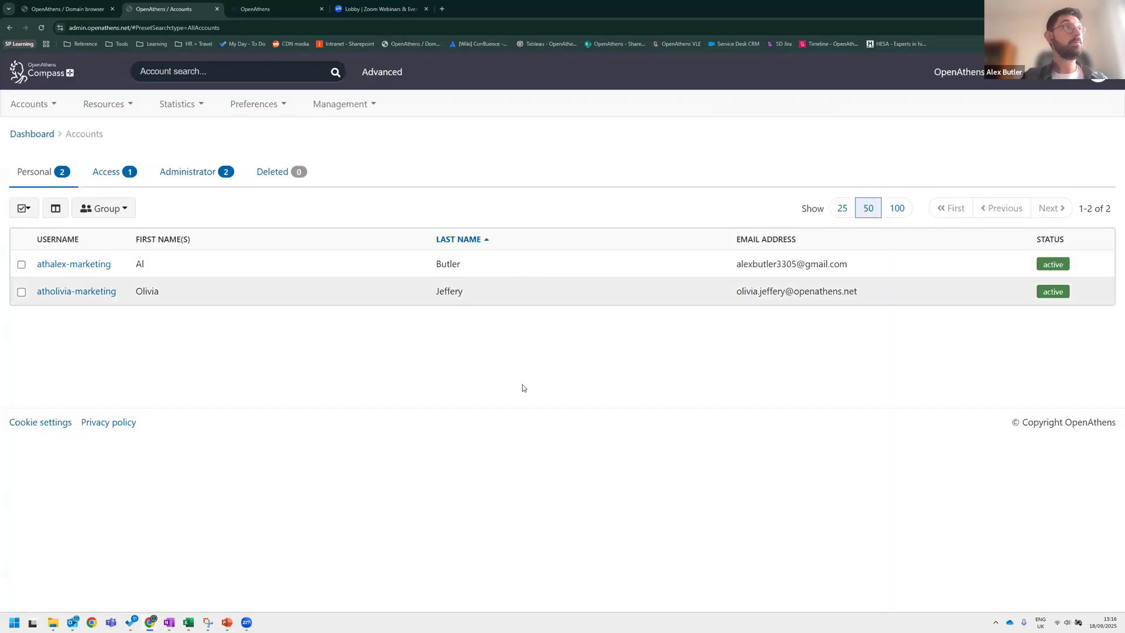
# Open the form for creating a new personal account and choose to email an activation code to the user.
pyautogui.click(29, 104)
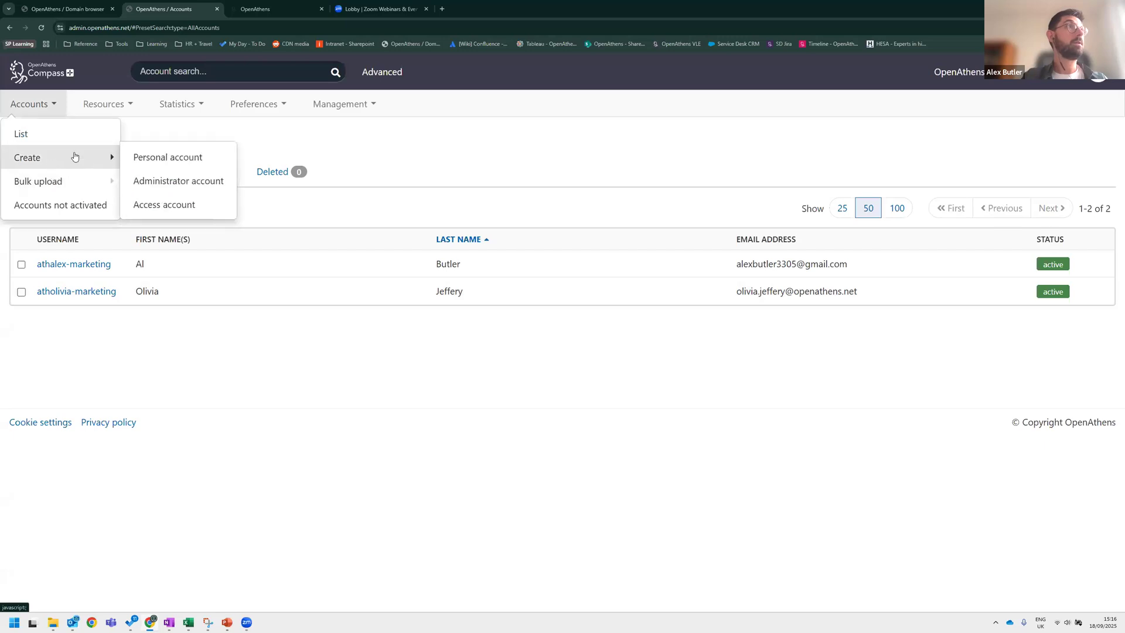
pyautogui.click(60, 158)
pyautogui.click(41, 110)
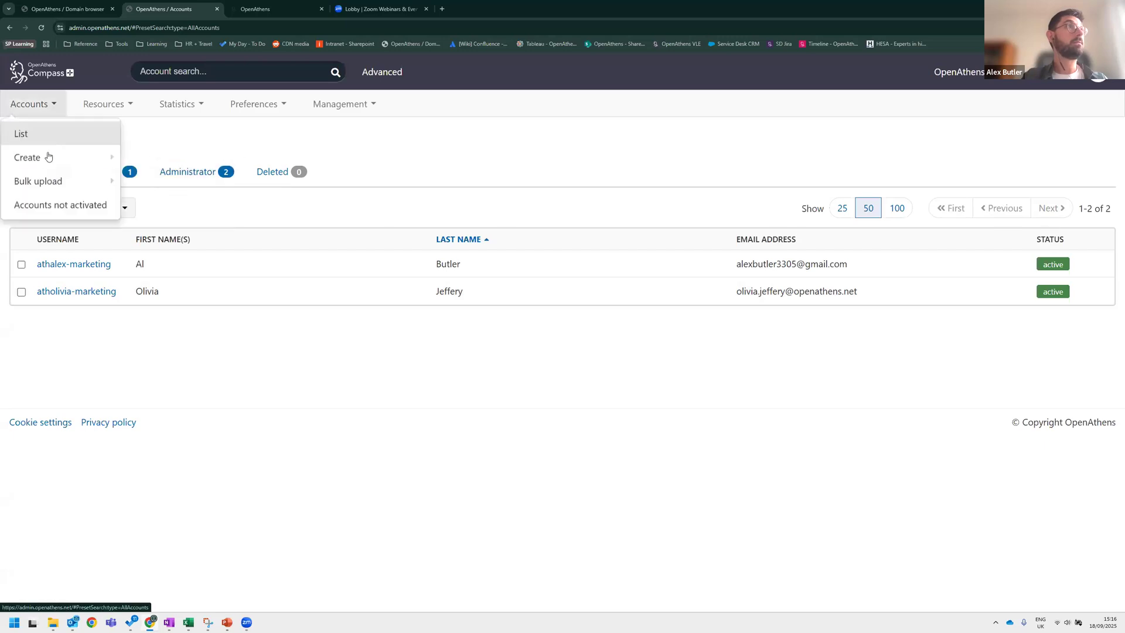
pyautogui.moveTo(63, 156)
pyautogui.click(170, 157)
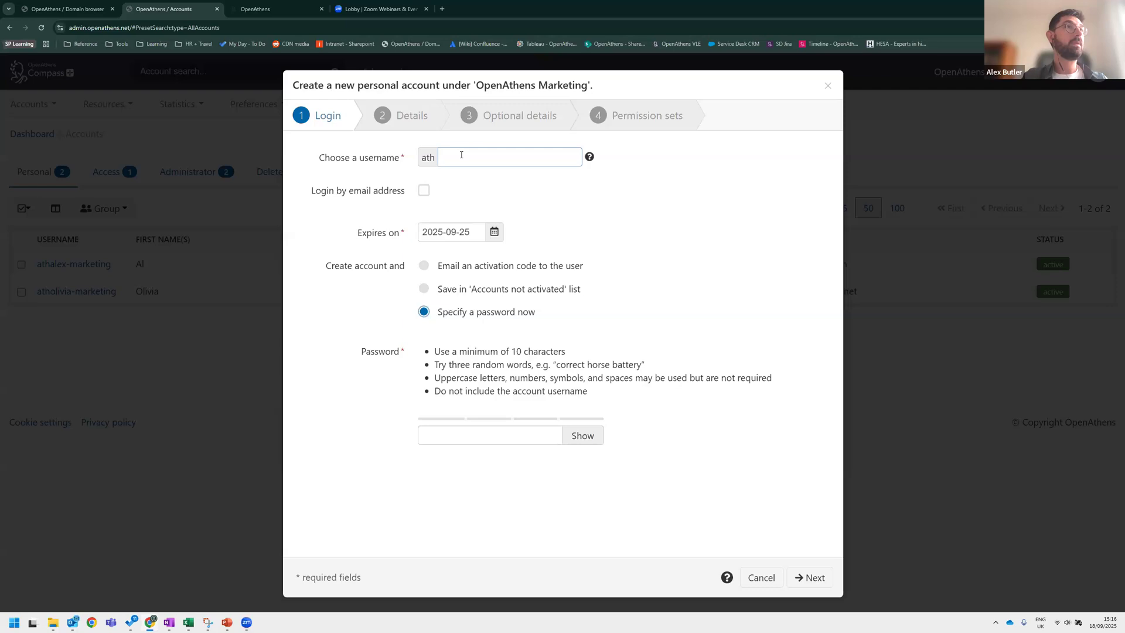
pyautogui.click(446, 288)
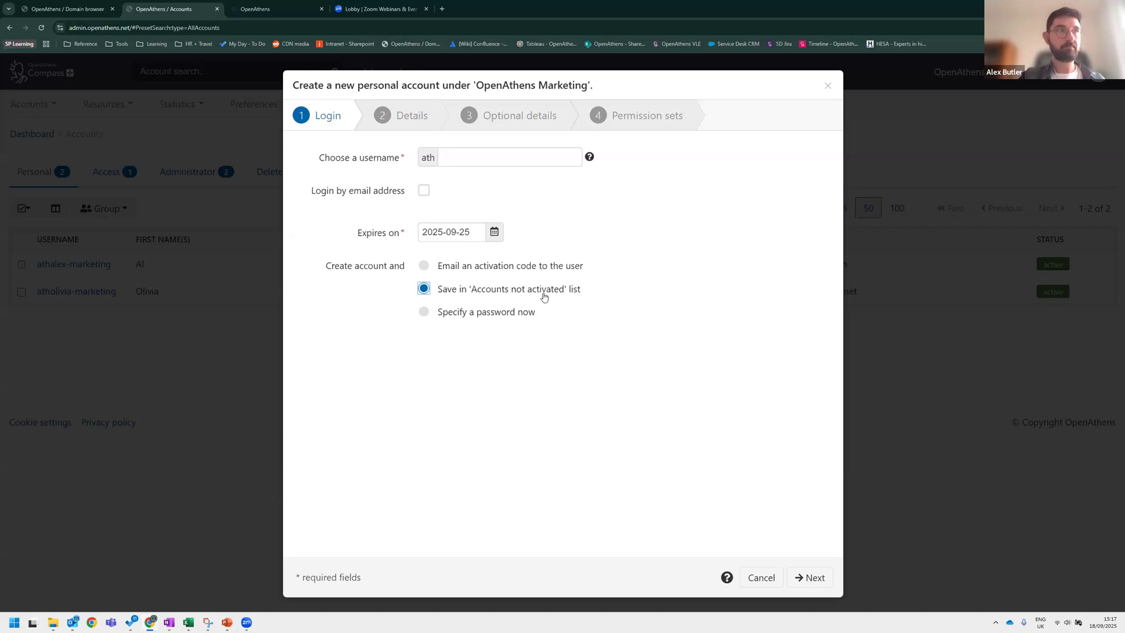
pyautogui.click(425, 270)
pyautogui.click(423, 312)
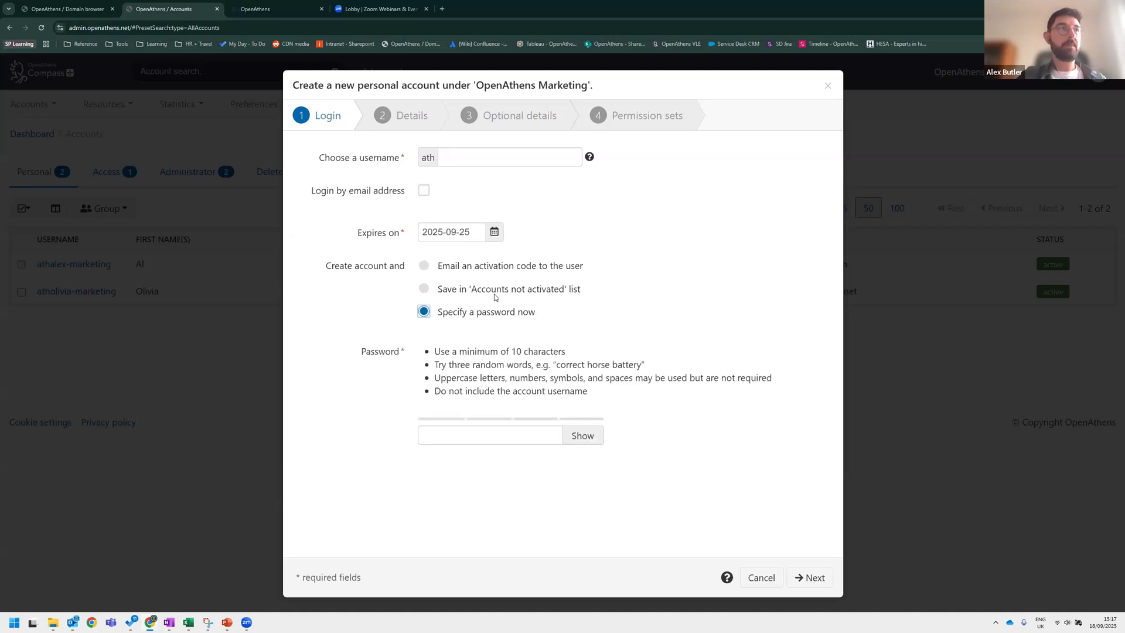
pyautogui.click(423, 267)
# Enter the username zeus-athens and continue to the account details page.
pyautogui.click(533, 166)
pyautogui.write('zeus-athens')
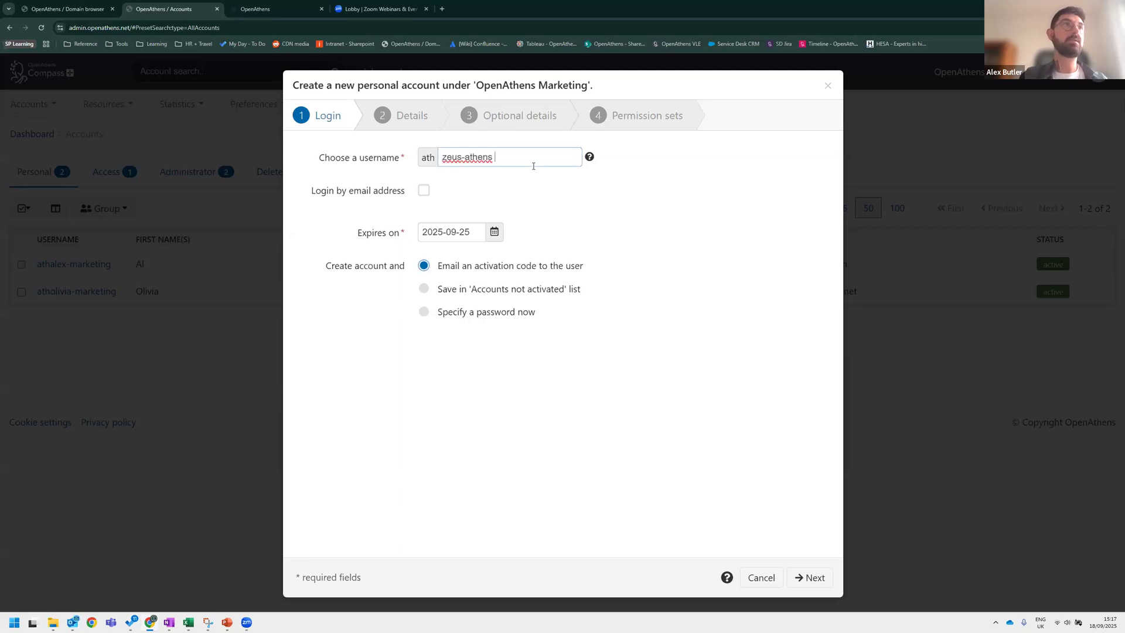
pyautogui.press('BackSpace')
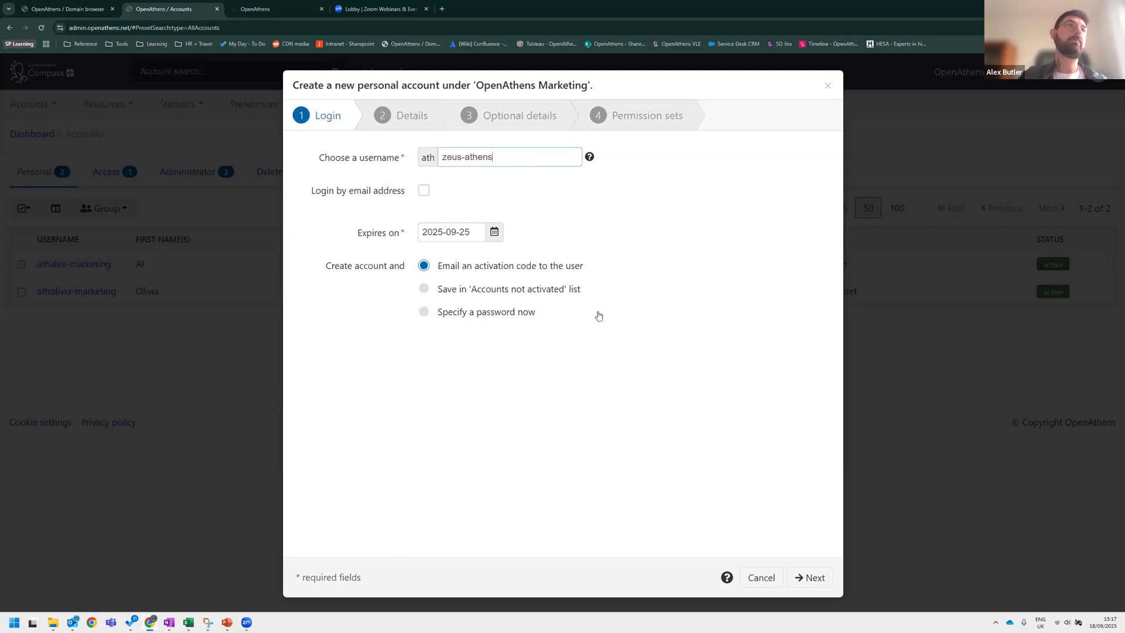
pyautogui.click(785, 574)
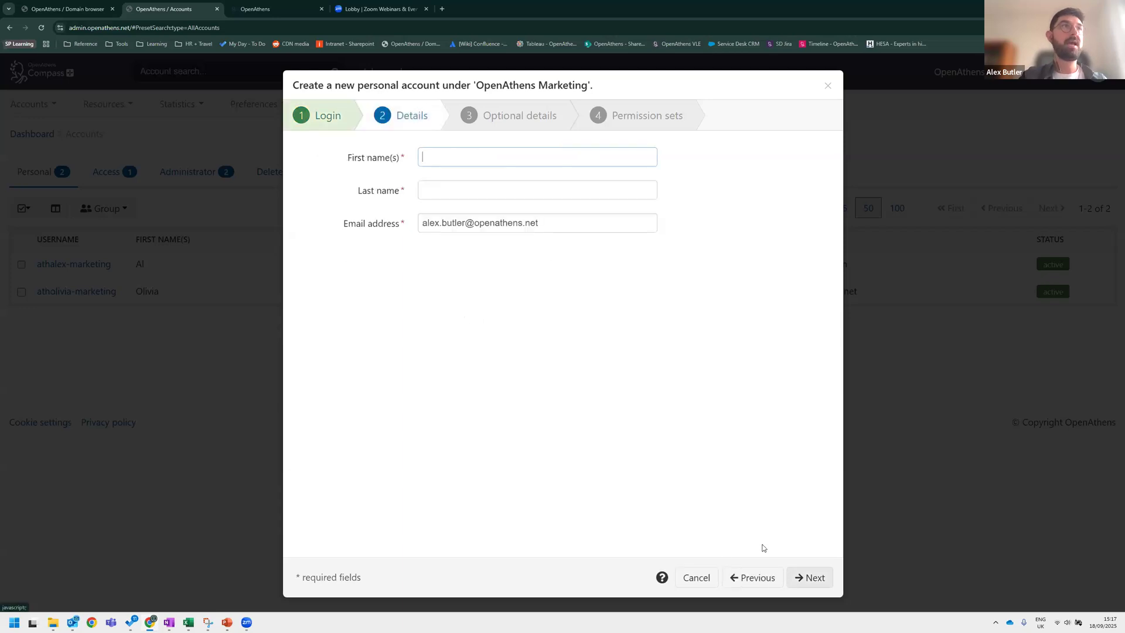
# Replace the prefilled email address with the new user's email address.
pyautogui.tripleClick(447, 222)
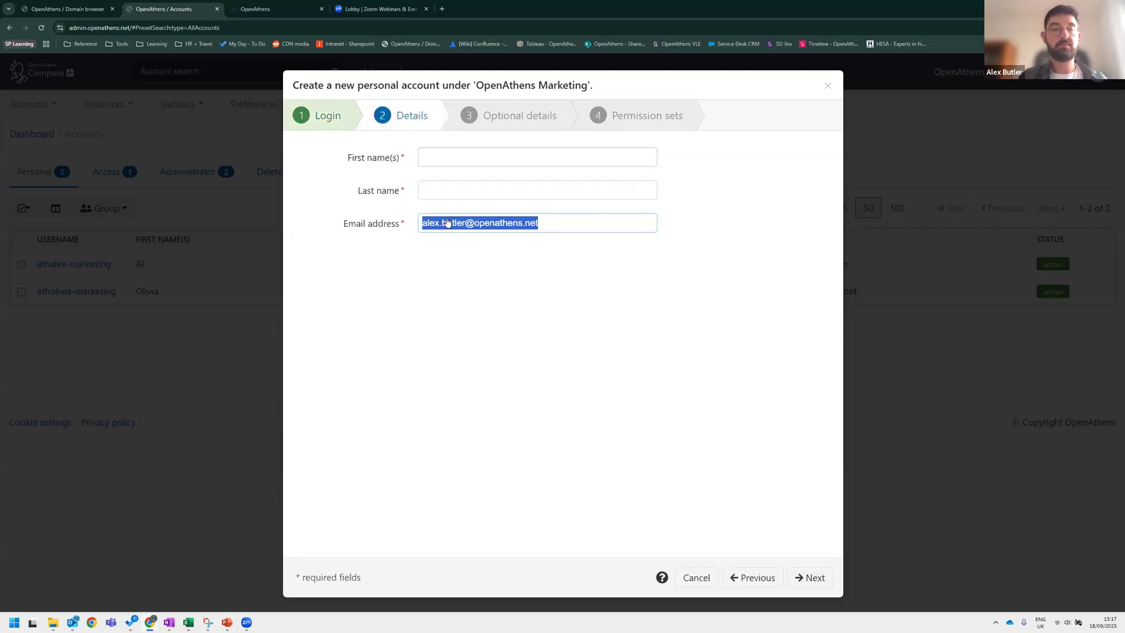
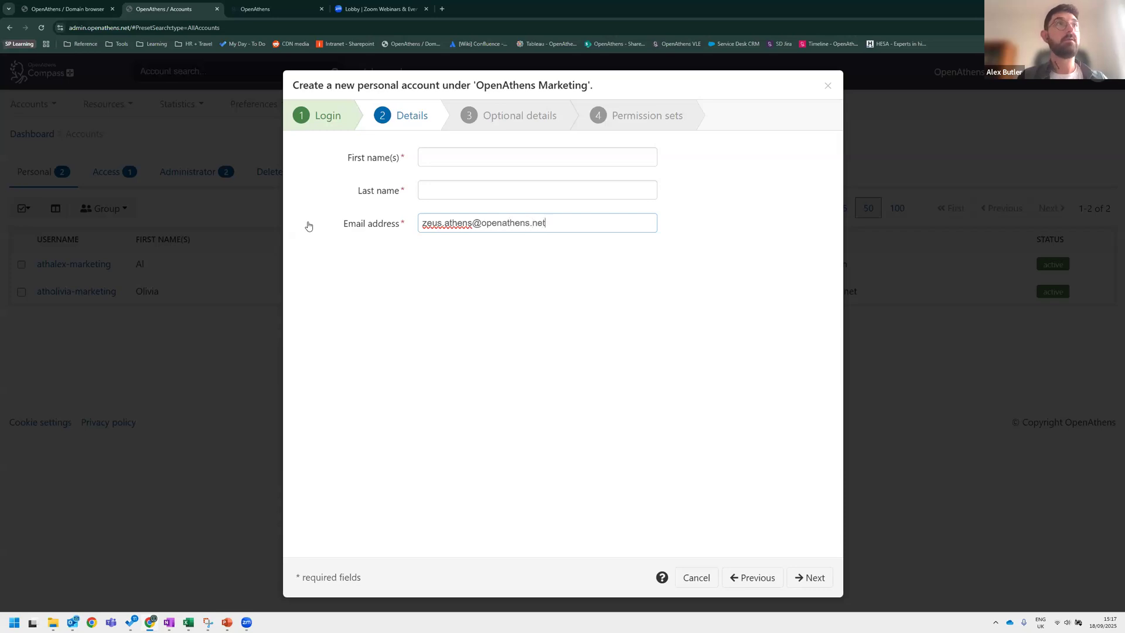
pyautogui.write('Zeus')
# Fill in the new user's first name and last name and continue to the optional details page.
pyautogui.click(473, 192)
pyautogui.write('Athens')
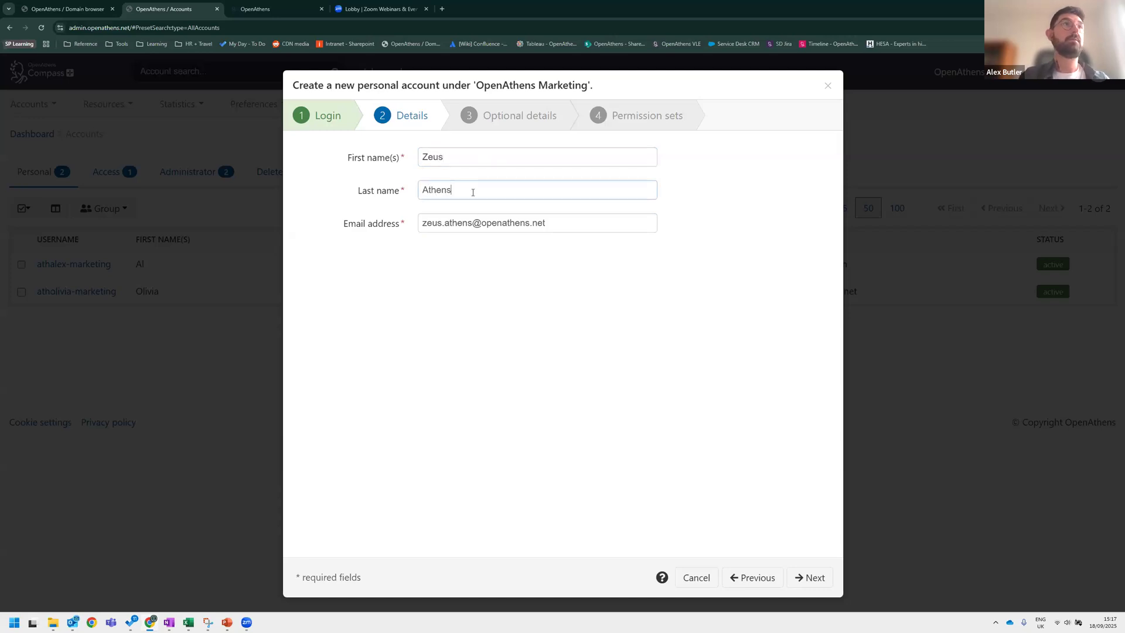
pyautogui.click(569, 317)
pyautogui.click(809, 578)
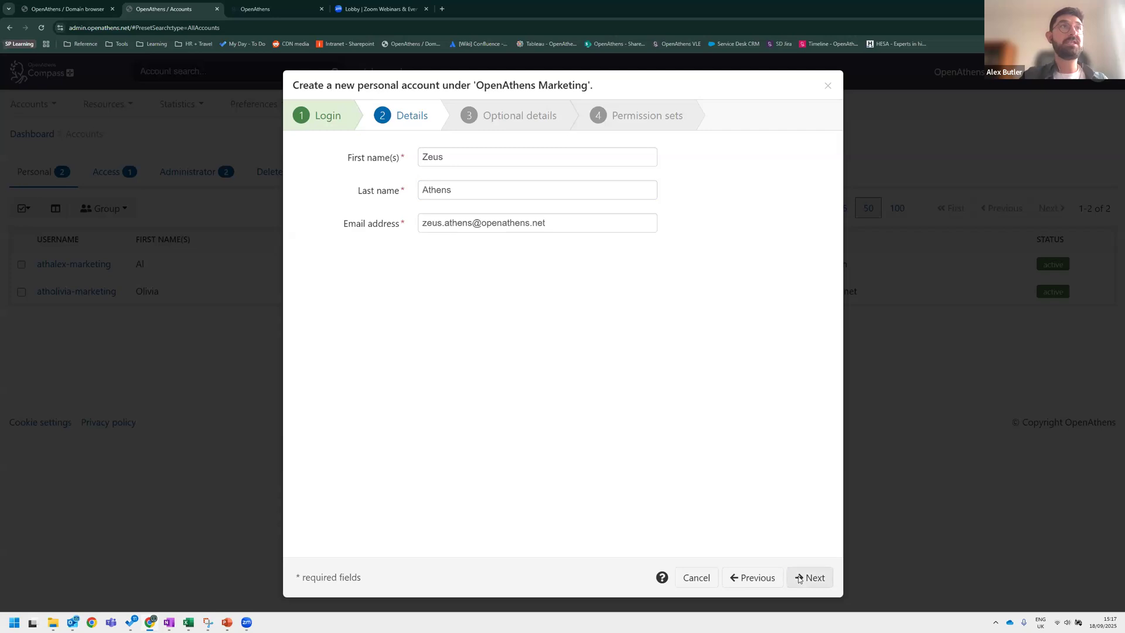
# Leave the group unset, enter the title Mr and continue to the permission sets page.
pyautogui.click(436, 160)
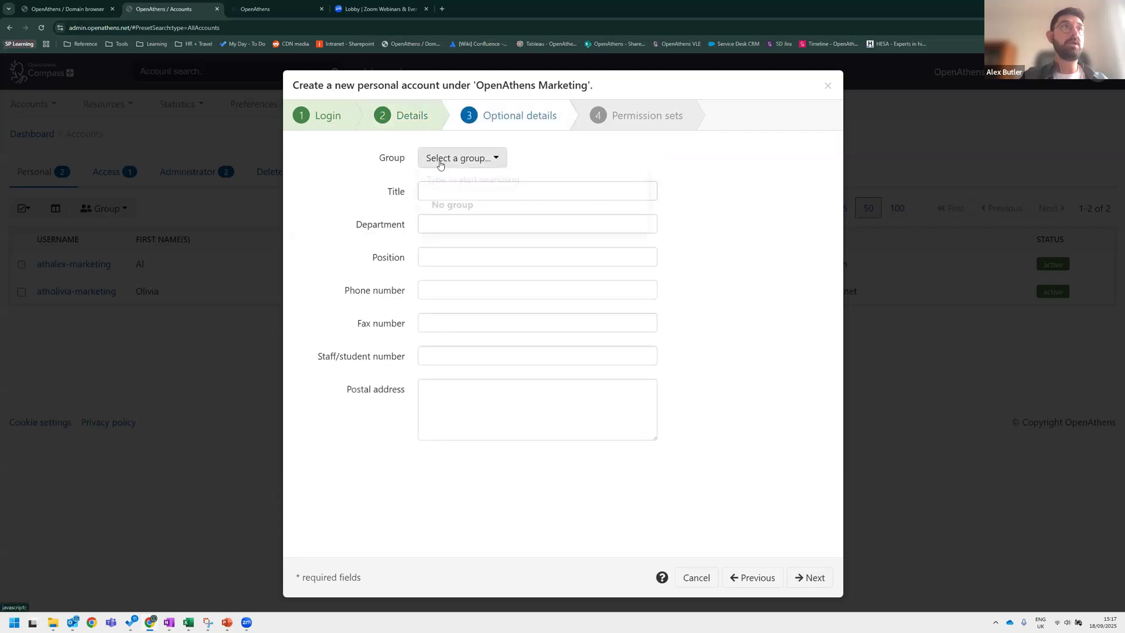
pyautogui.click(428, 182)
pyautogui.press('ctrl')
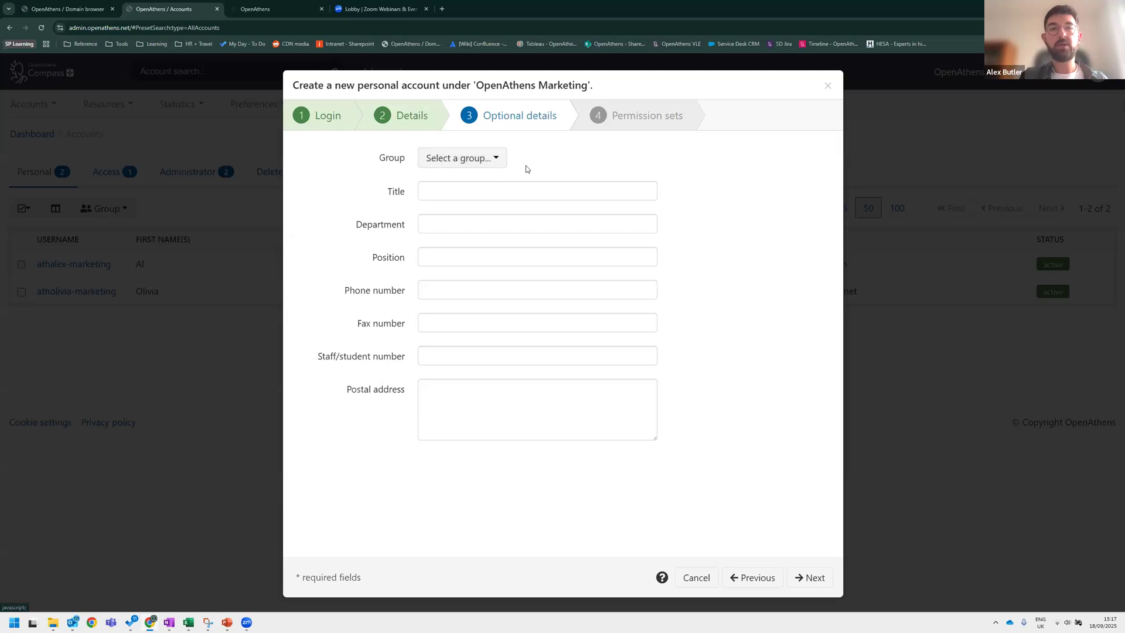
pyautogui.click(456, 193)
pyautogui.write('Mr')
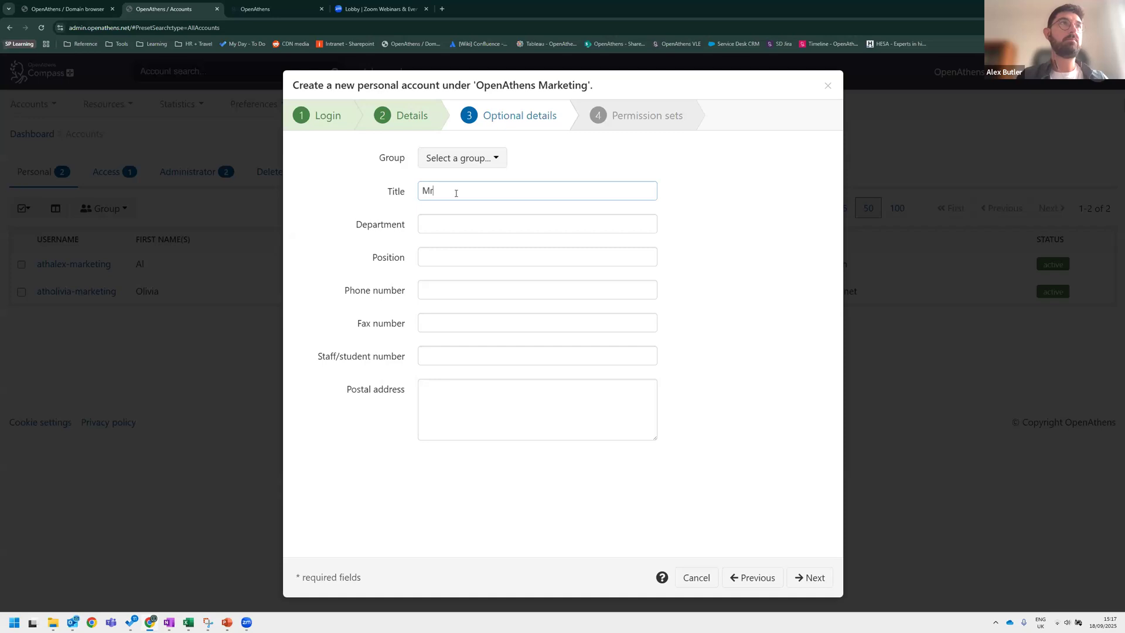
pyautogui.click(433, 247)
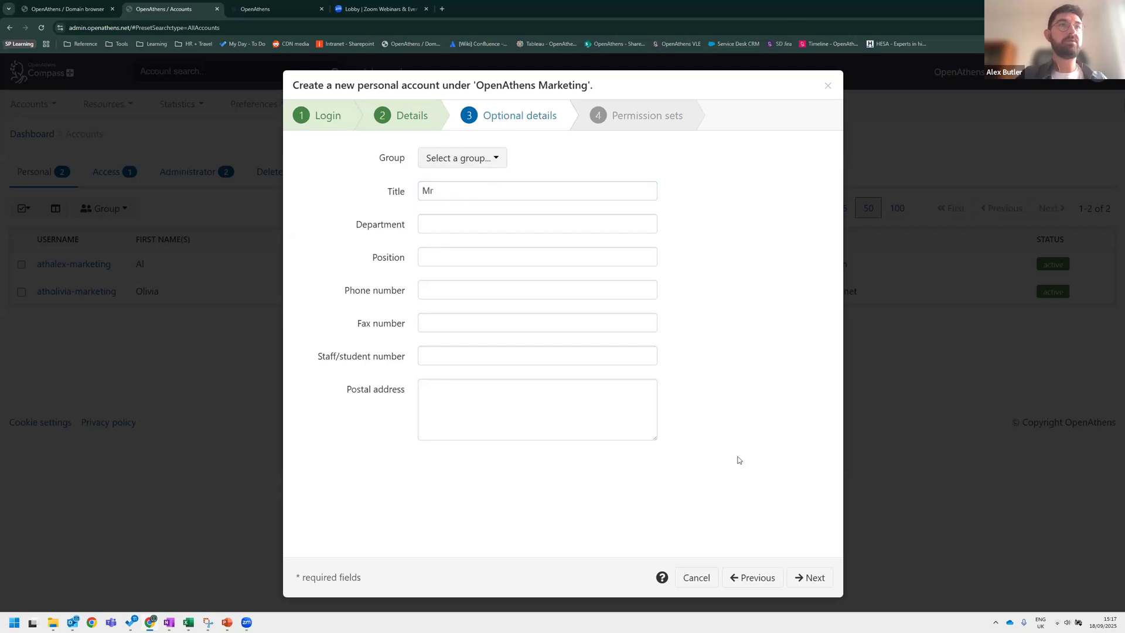
pyautogui.click(811, 578)
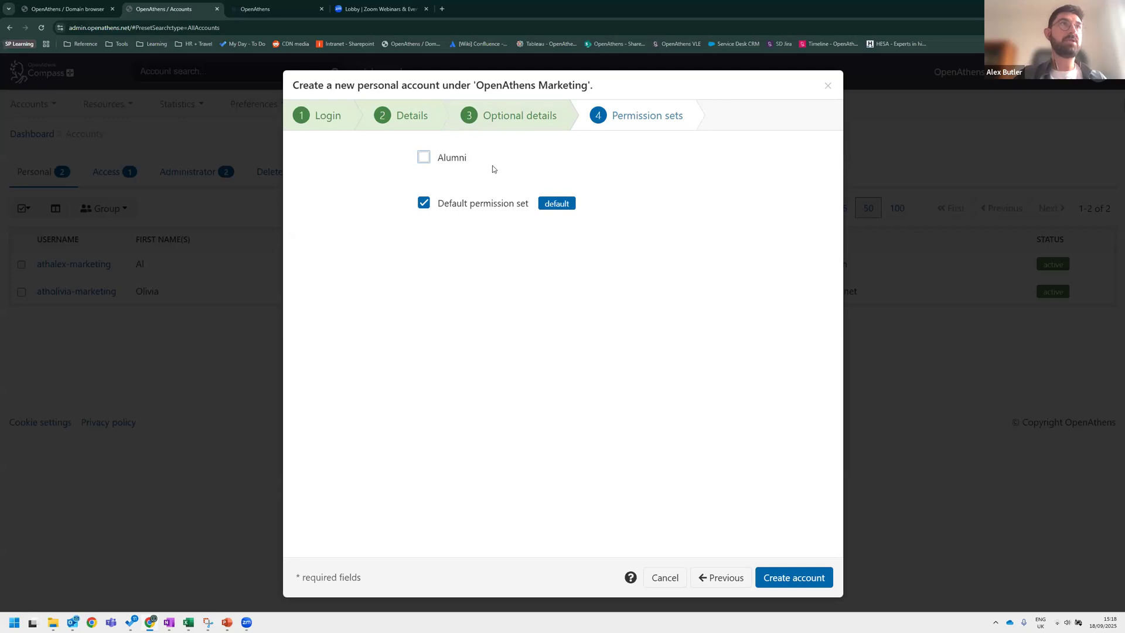
# Try to create the account with the Default permission set, then cancel the dialog.
pyautogui.click(561, 206)
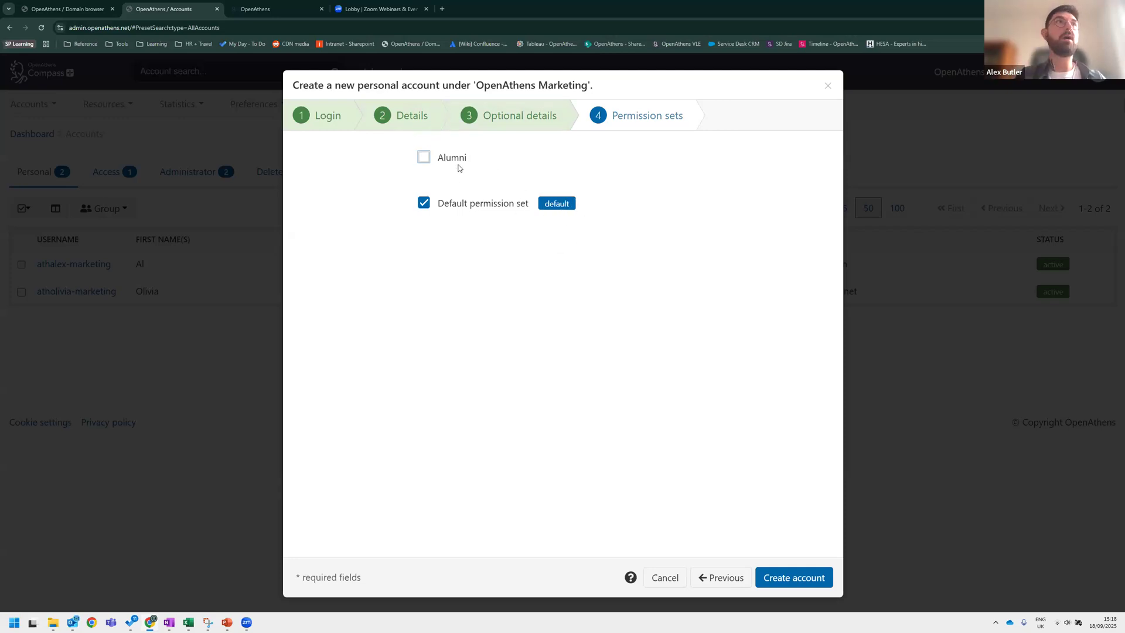
pyautogui.click(791, 578)
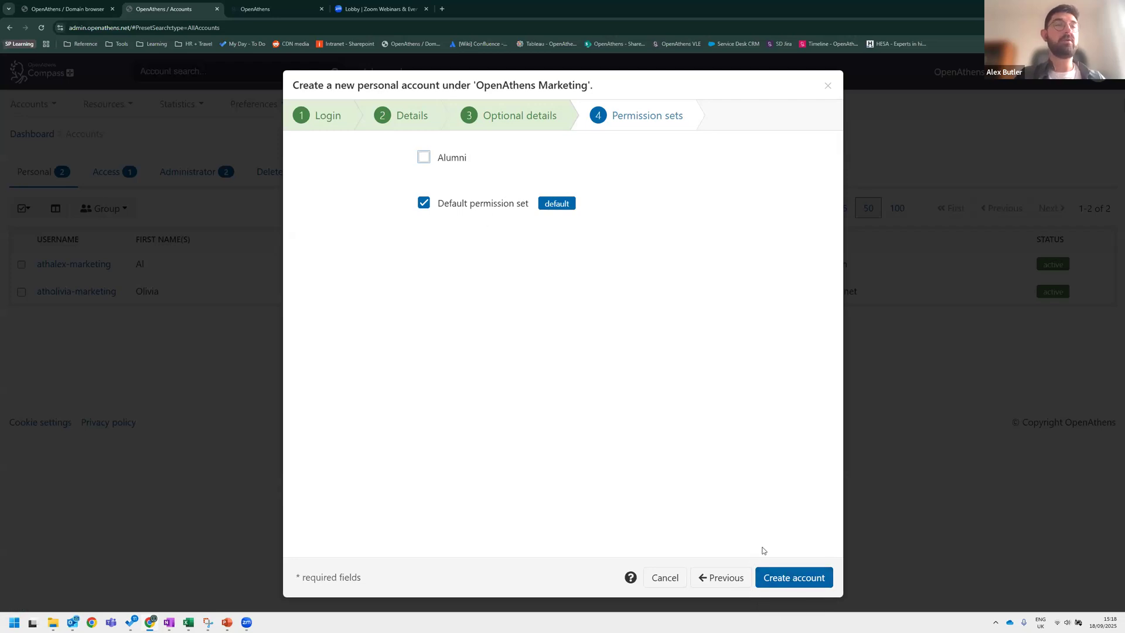
pyautogui.press('ctrl')
pyautogui.press('ctrl')
pyautogui.press('ctrl')
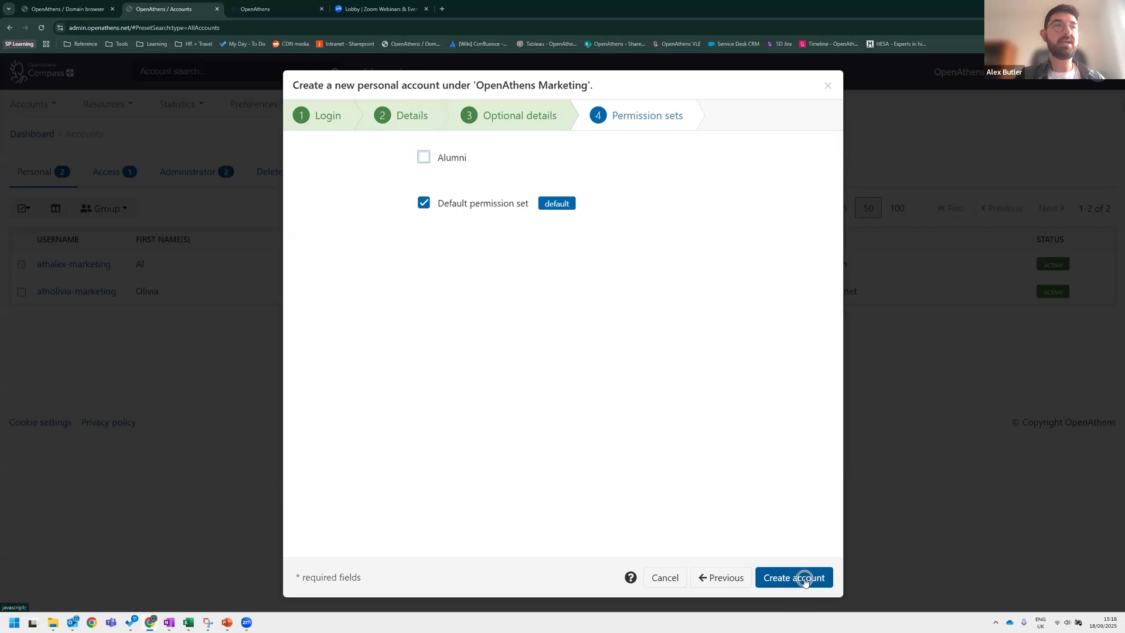
pyautogui.press('ctrl')
pyautogui.click(665, 578)
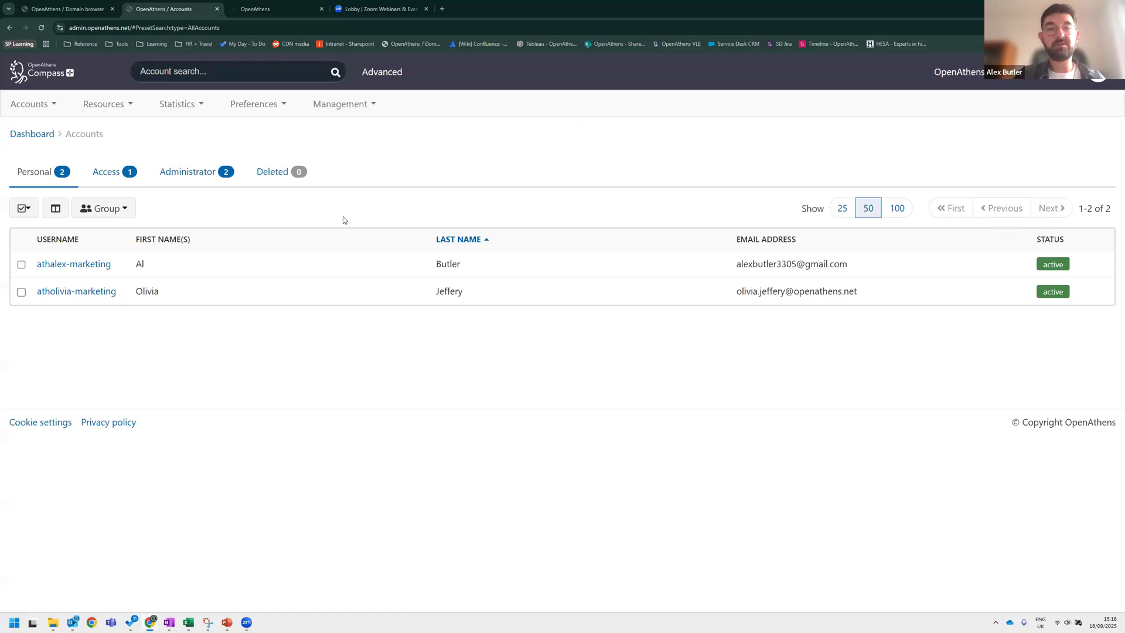
# Open the form for a new administrator account to view its role options, then close it.
pyautogui.click(33, 104)
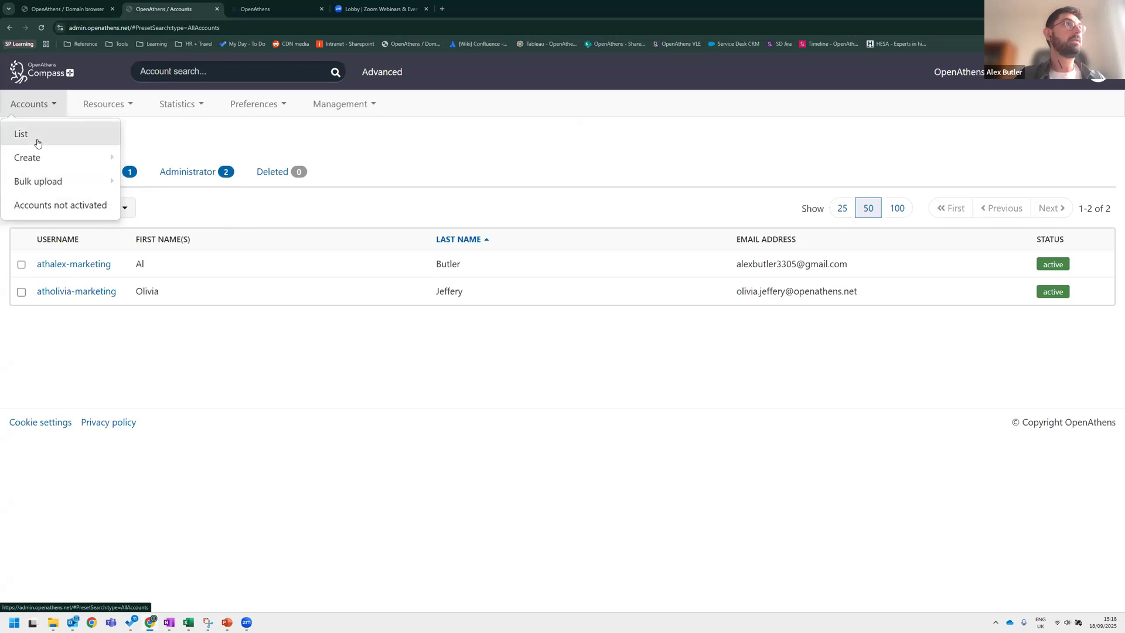
pyautogui.moveTo(45, 113)
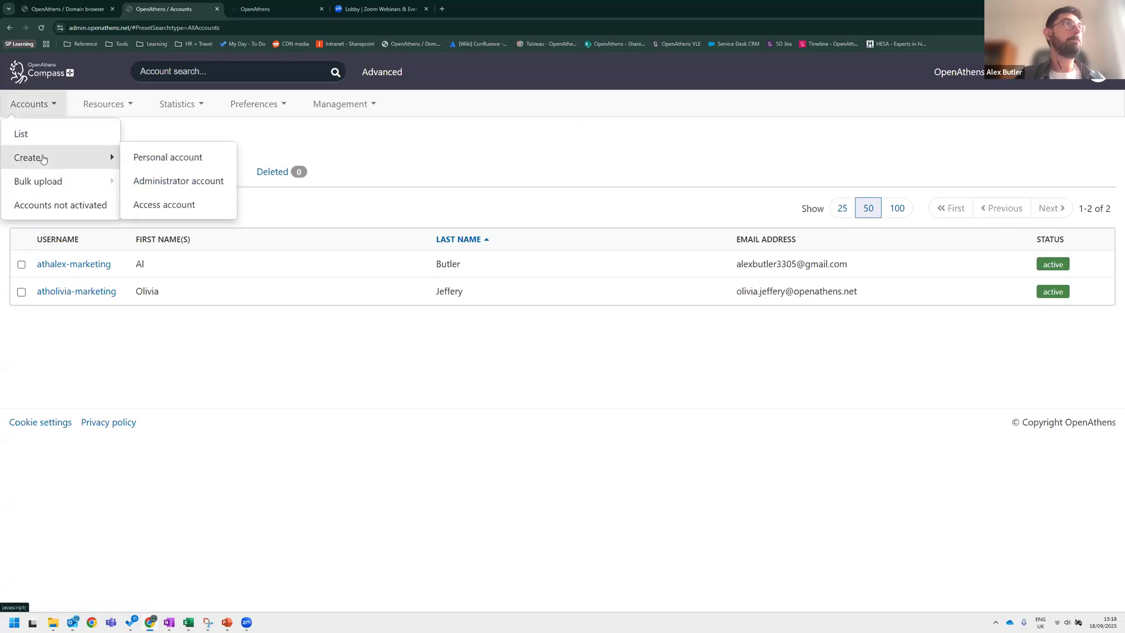
pyautogui.moveTo(58, 165)
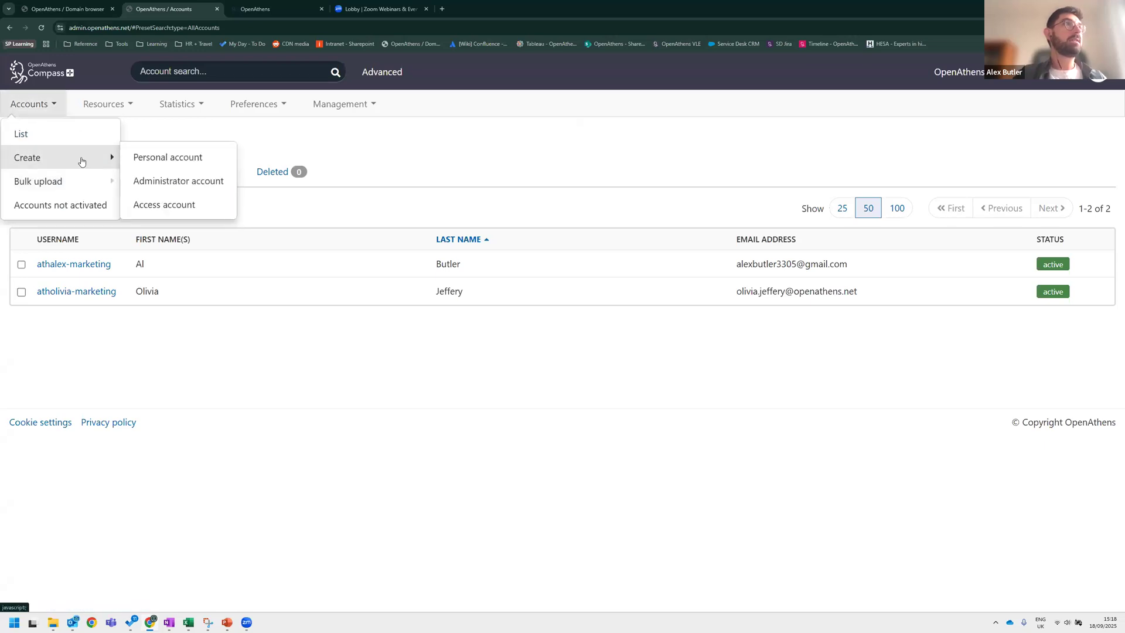
pyautogui.click(168, 183)
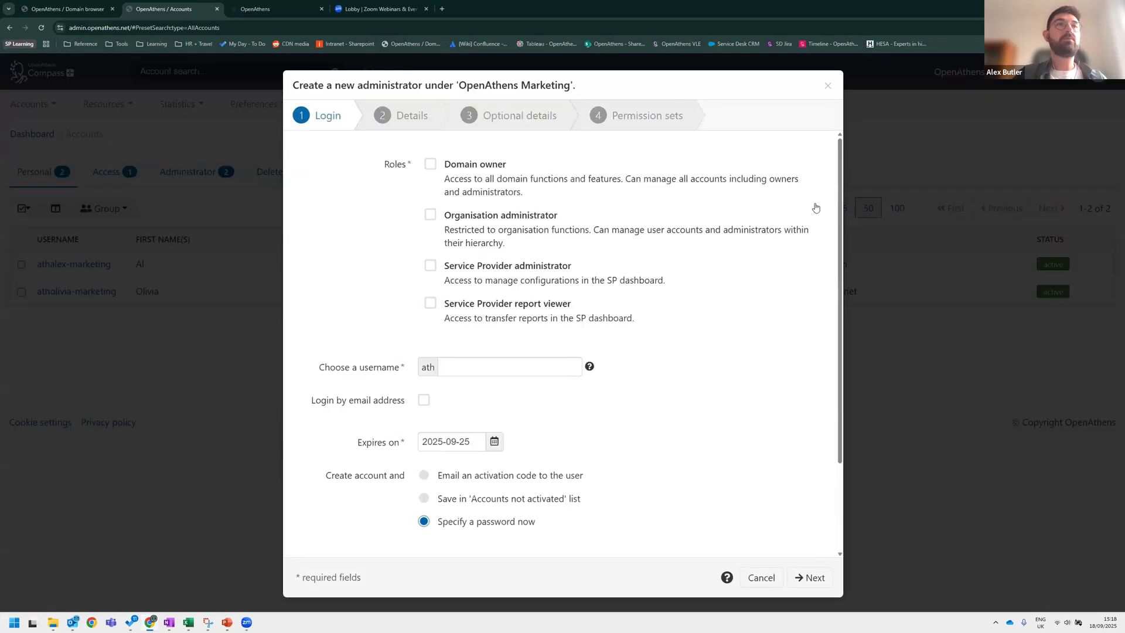
pyautogui.click(828, 86)
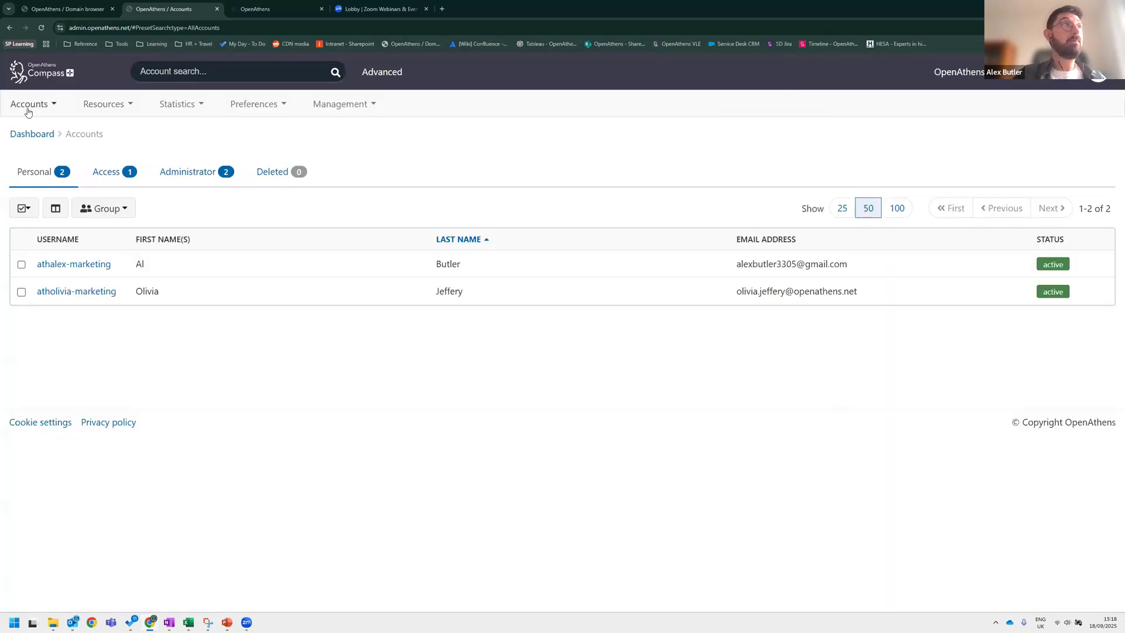
# Open the form for a new access account and enter the username temple-thebes.
pyautogui.moveTo(26, 108)
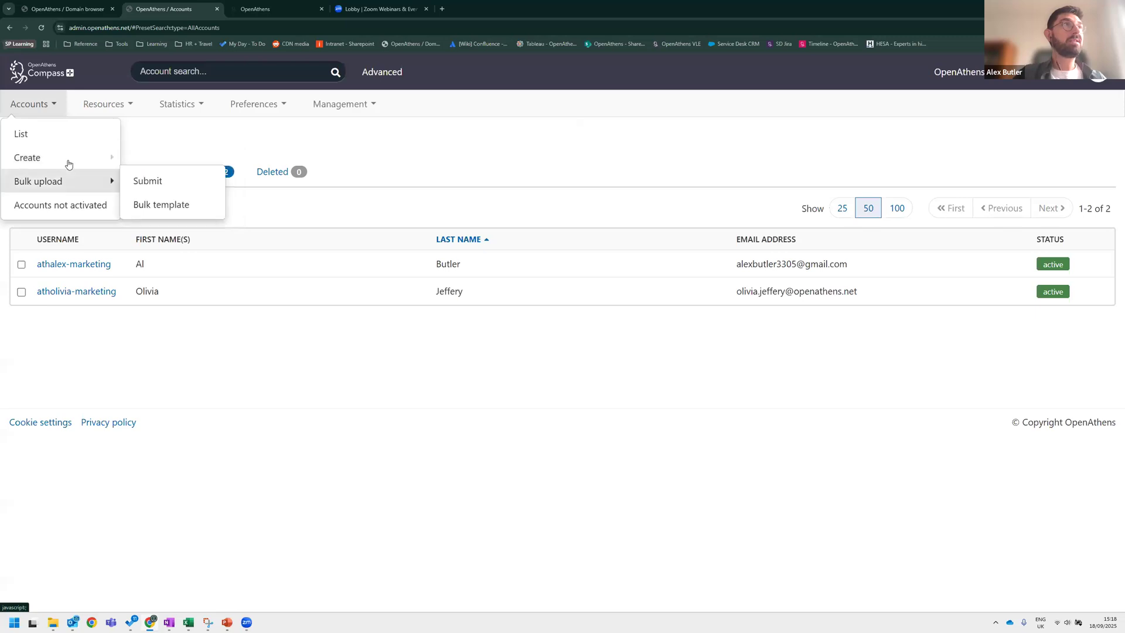
pyautogui.click(205, 205)
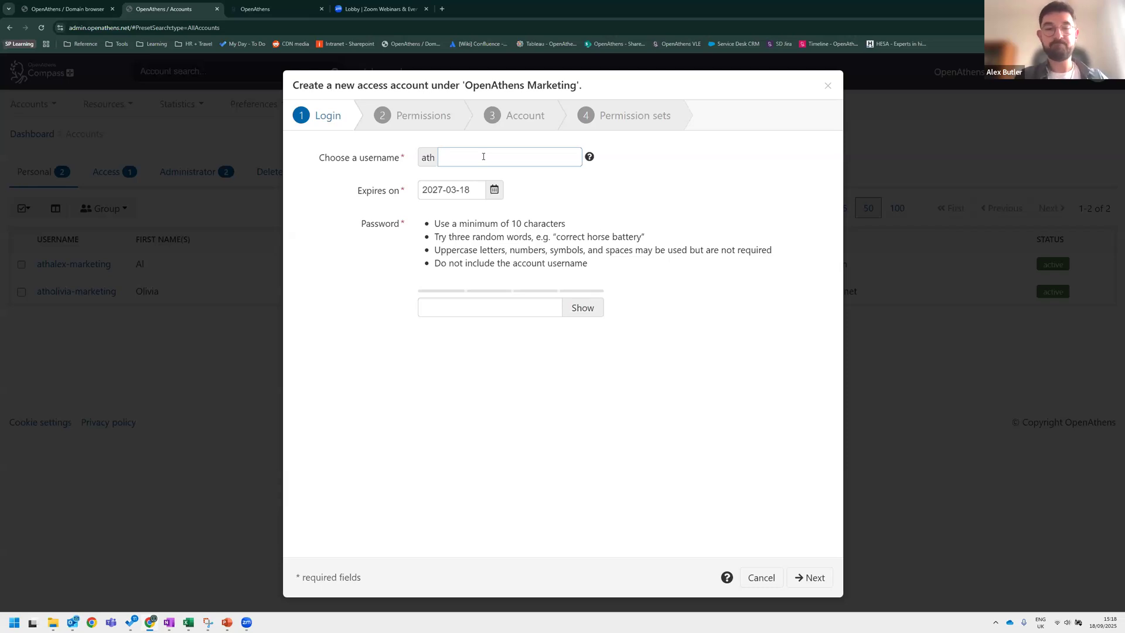
pyautogui.write('te')
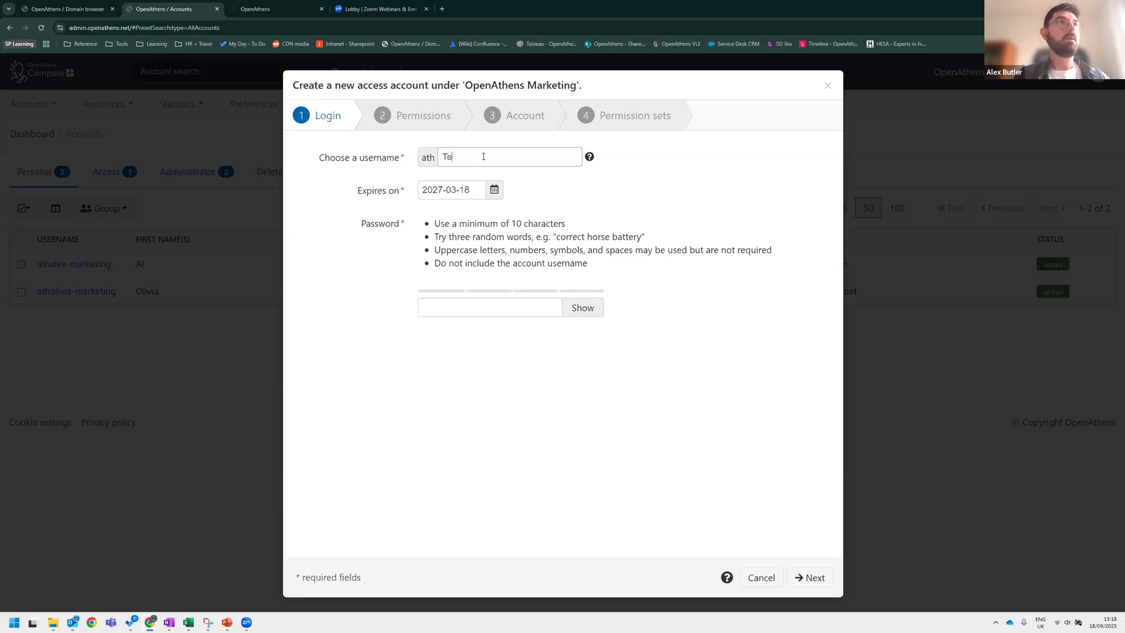
pyautogui.press('BackSpace')
pyautogui.press('BackSpace')
pyautogui.write('temple-thebes')
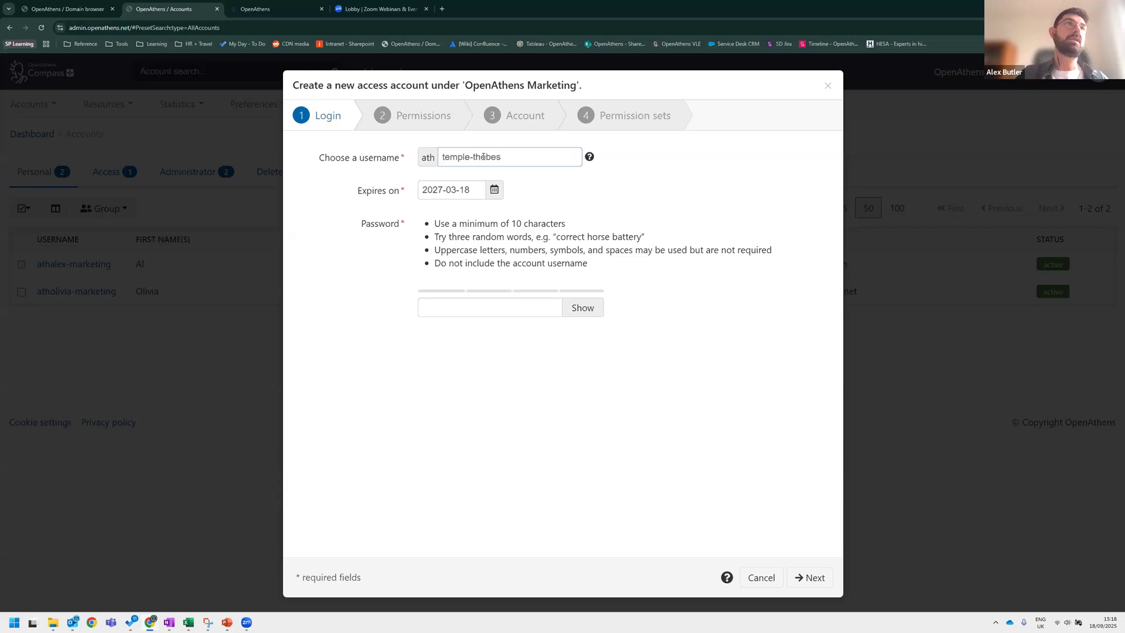
pyautogui.doubleClick(527, 164)
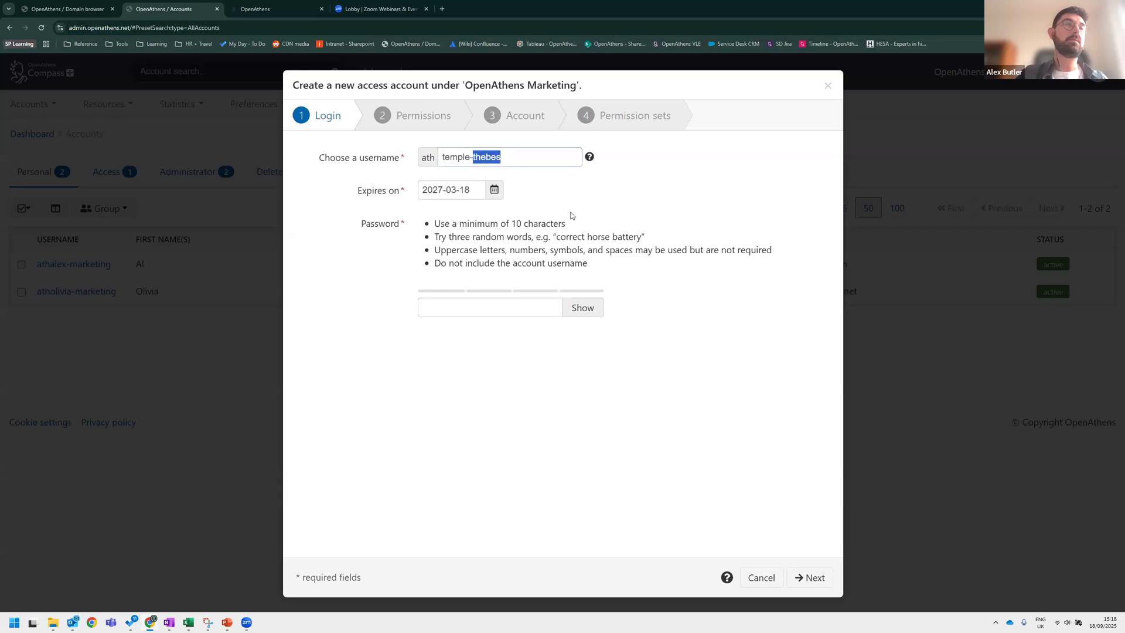
pyautogui.click(471, 131)
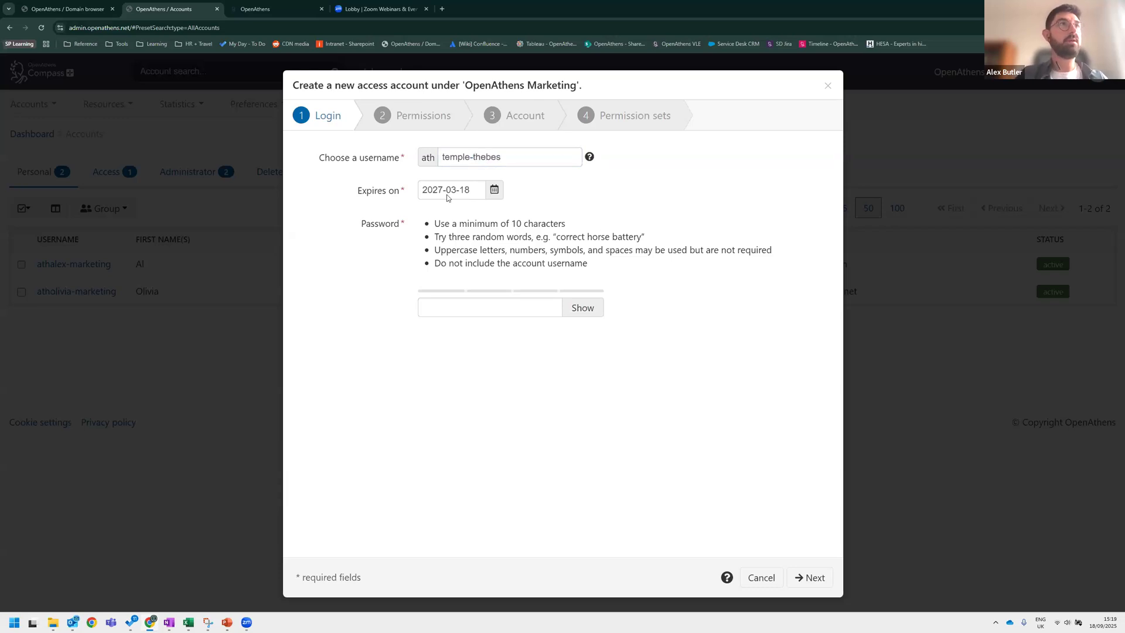
# Set the access account's expiry date to 2027-03-20.
pyautogui.click(494, 193)
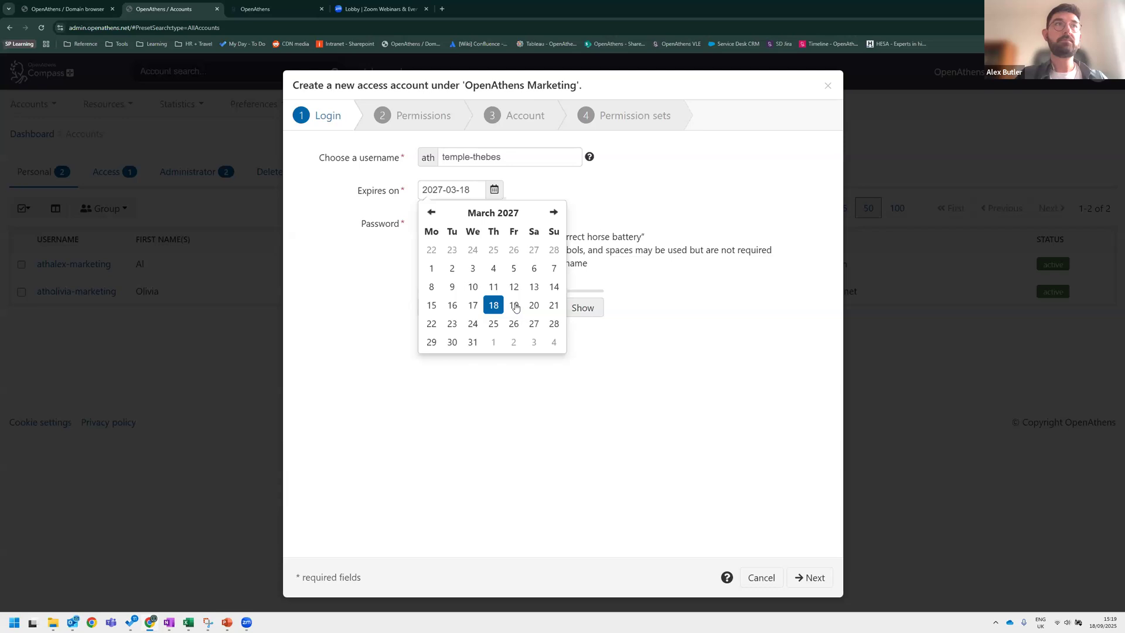
pyautogui.click(533, 305)
pyautogui.click(484, 304)
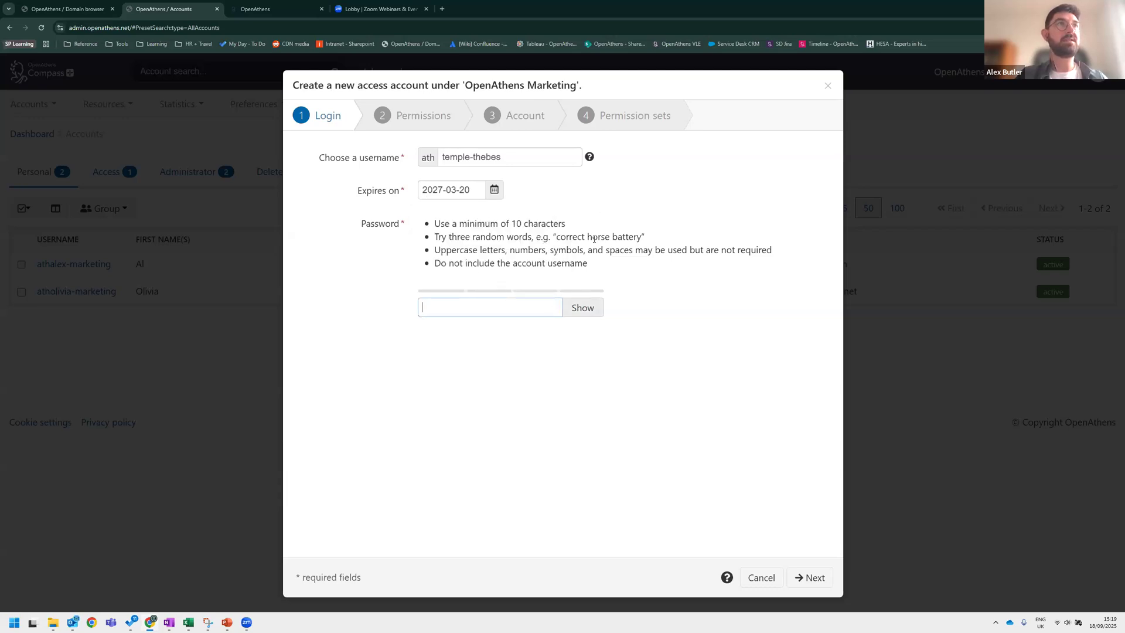
# Enter the access account password and continue to the permissions page.
pyautogui.write('•••••••••')
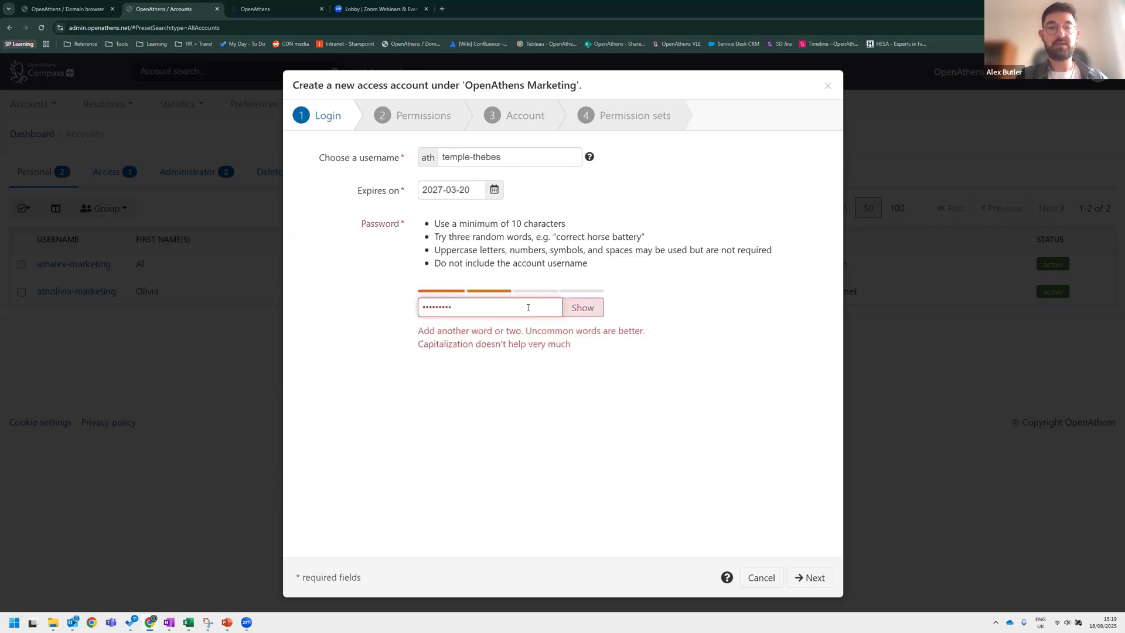
pyautogui.click(661, 321)
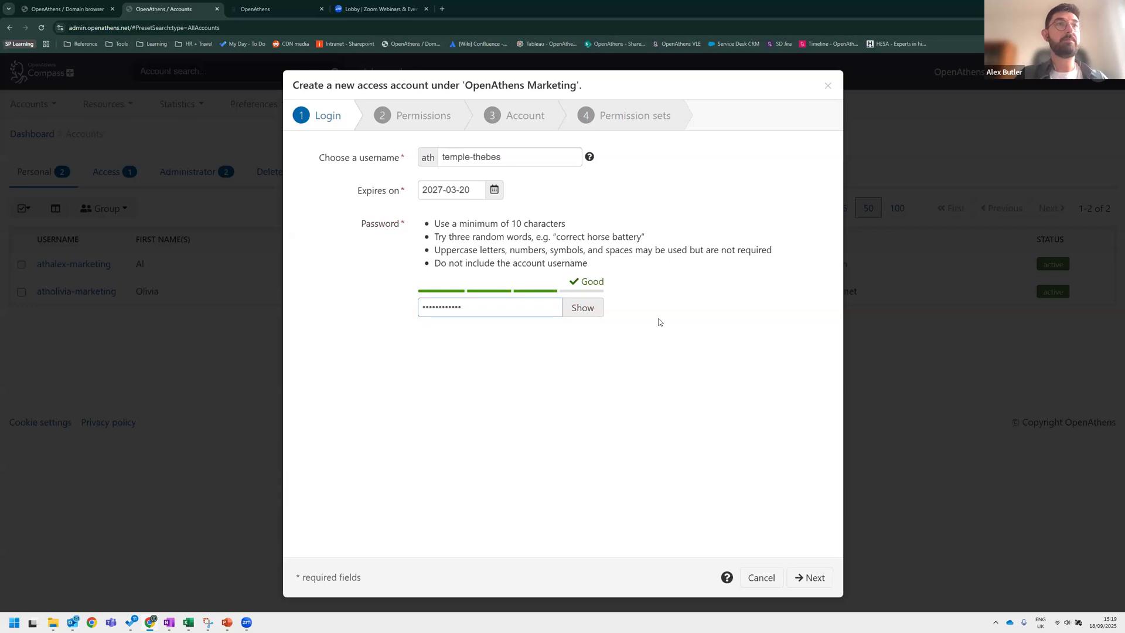
pyautogui.click(811, 579)
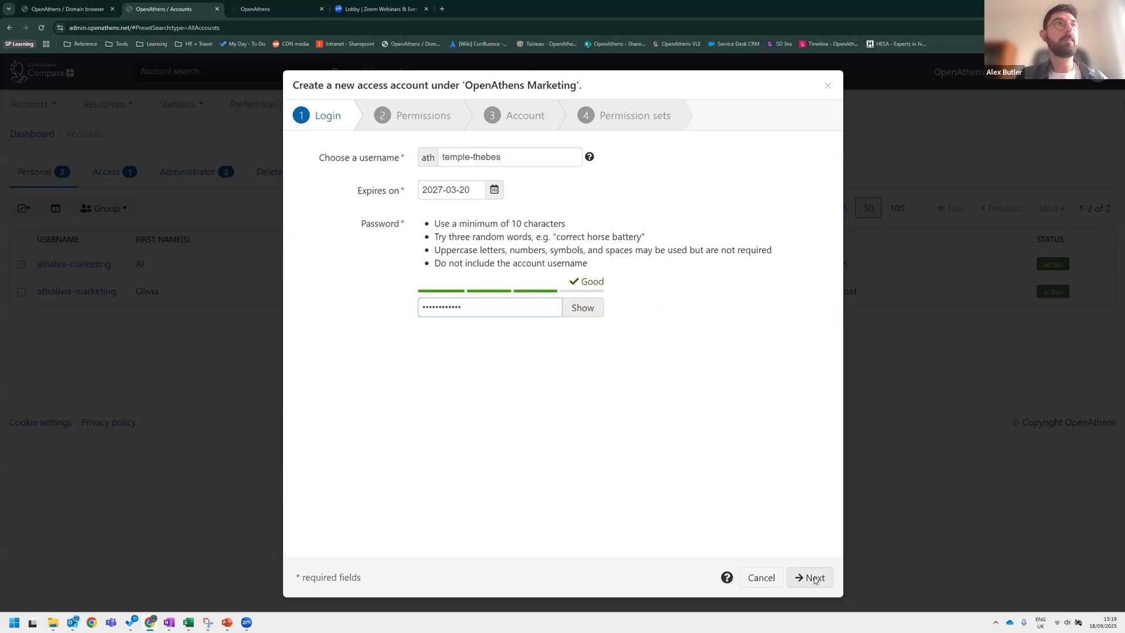
pyautogui.click(513, 312)
pyautogui.write('•••••')
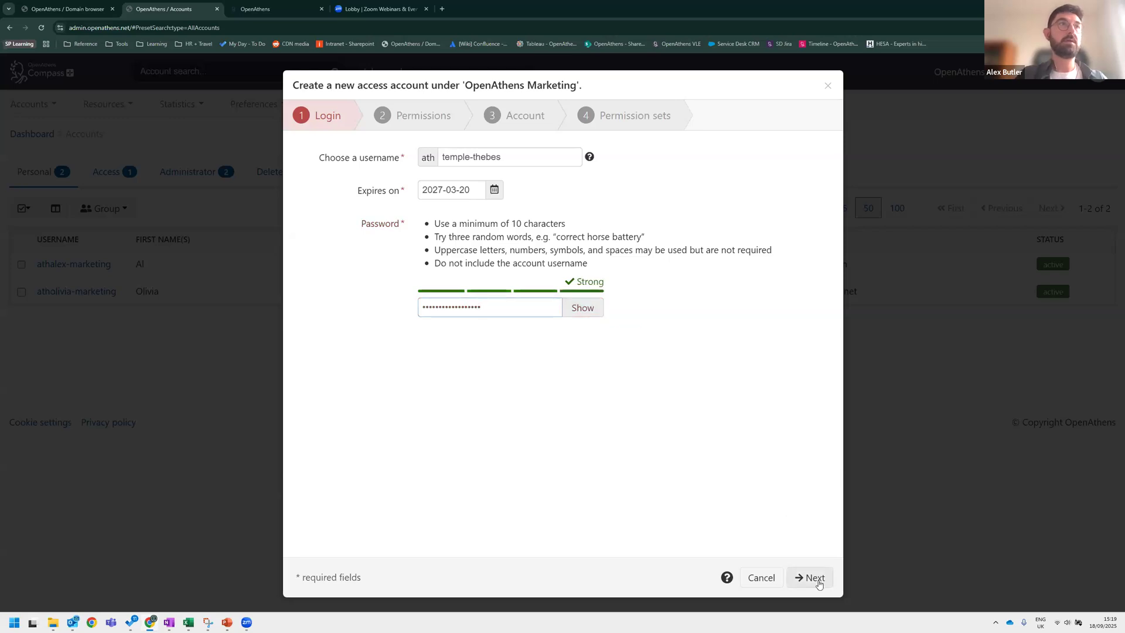
pyautogui.click(811, 578)
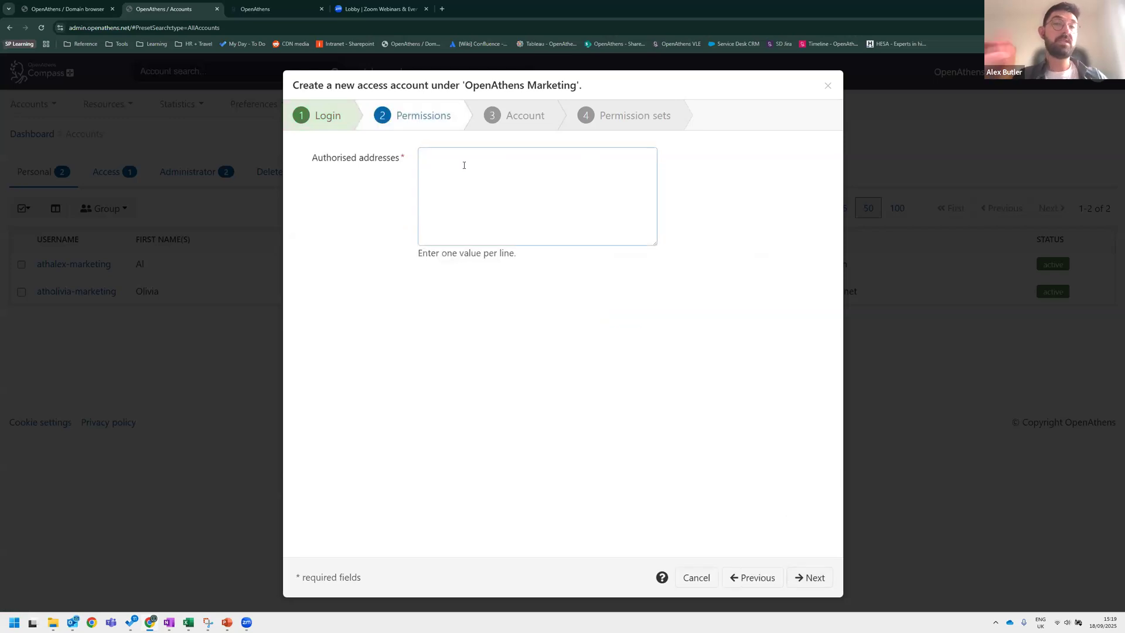
# Enter the authorised addresses 09.01.212 and 9381 on separate lines and continue to the account page.
pyautogui.write('09.01.21')
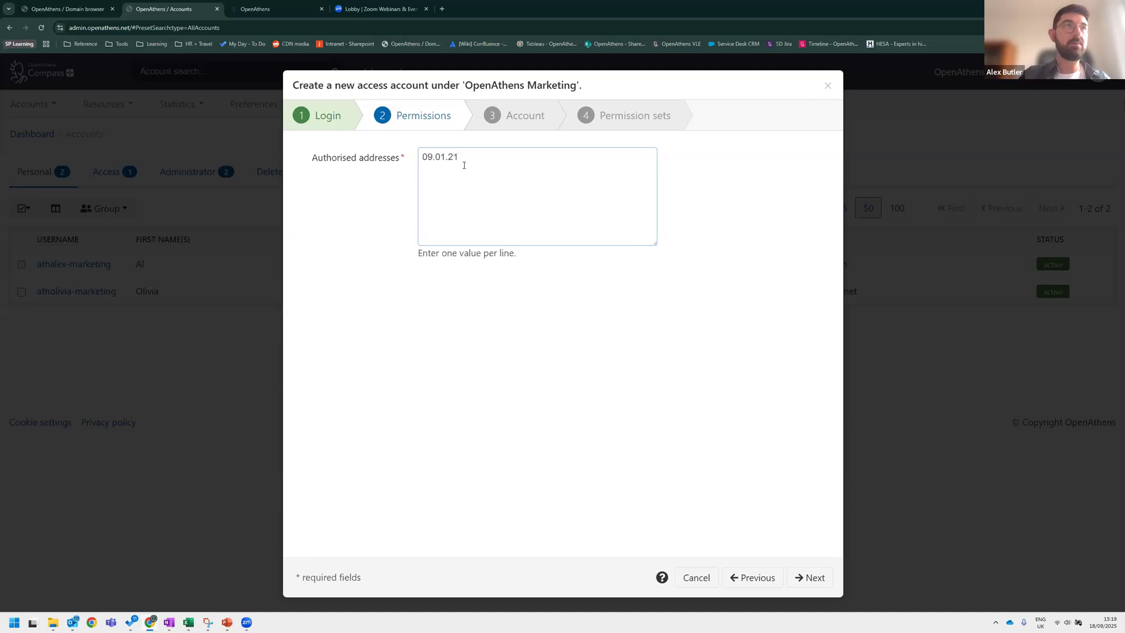
pyautogui.write('2')
pyautogui.press('Tab')
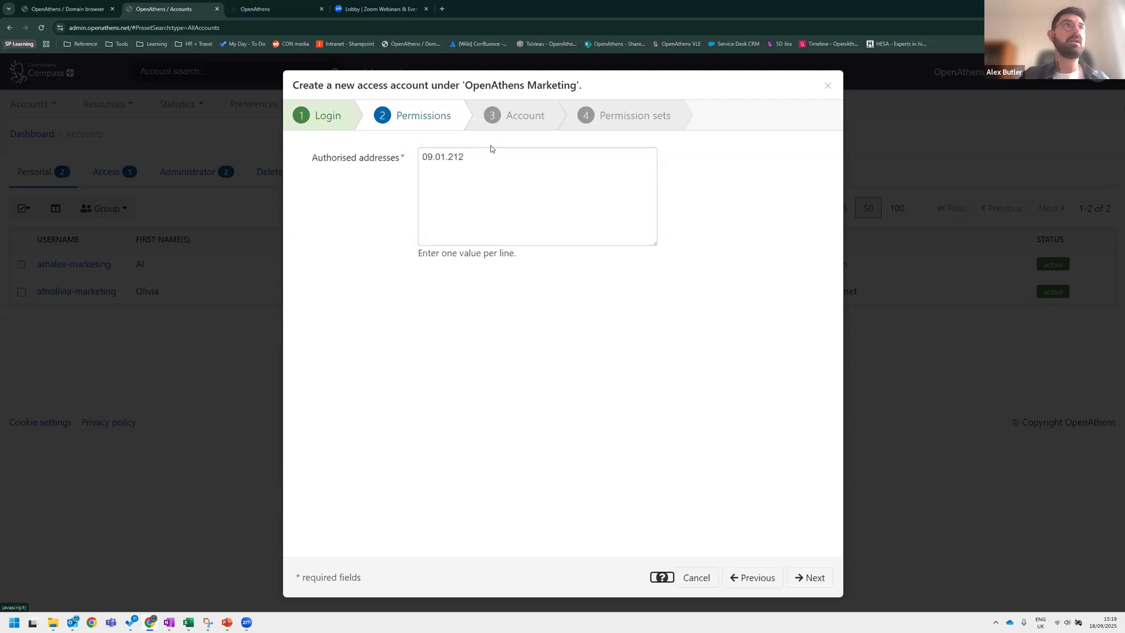
pyautogui.click(505, 188)
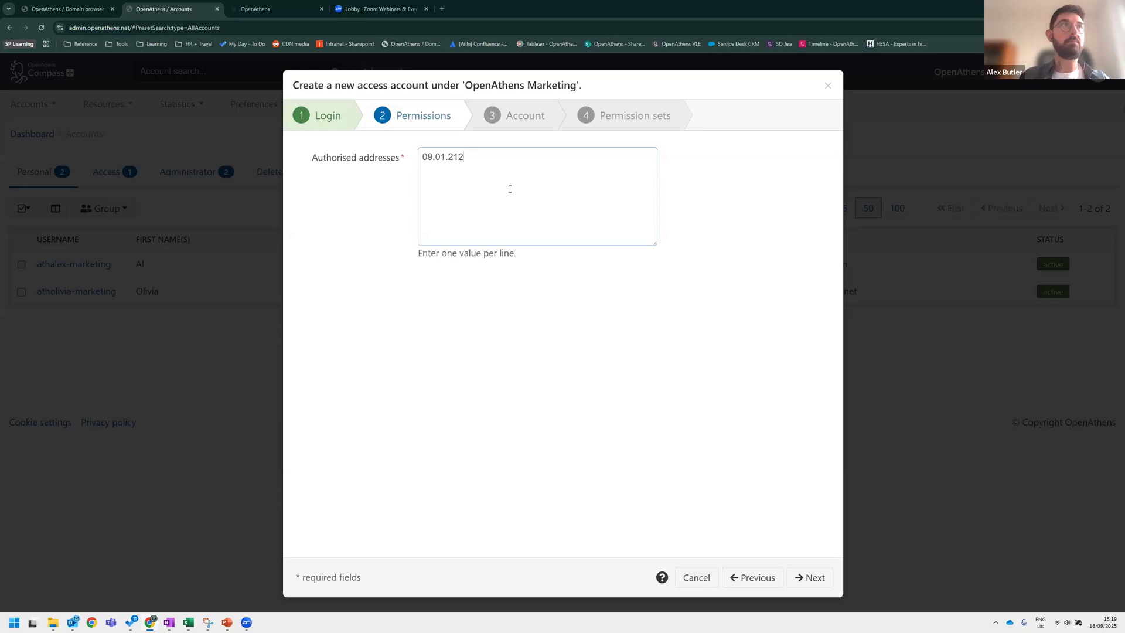
pyautogui.write('93812')
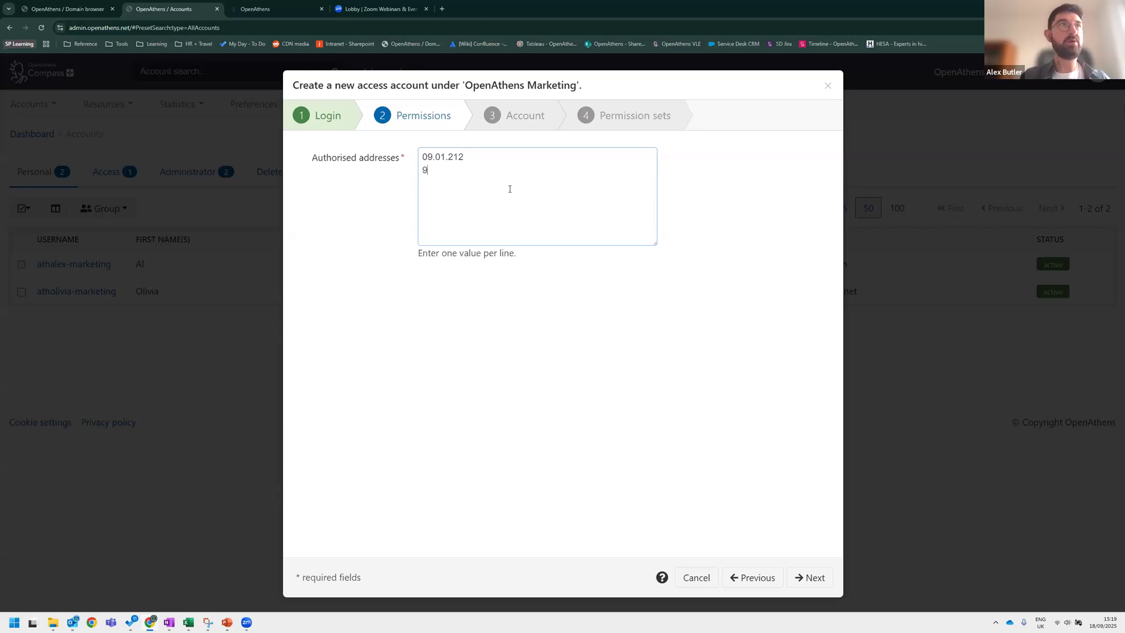
pyautogui.press('BackSpace')
pyautogui.press('BackSpace')
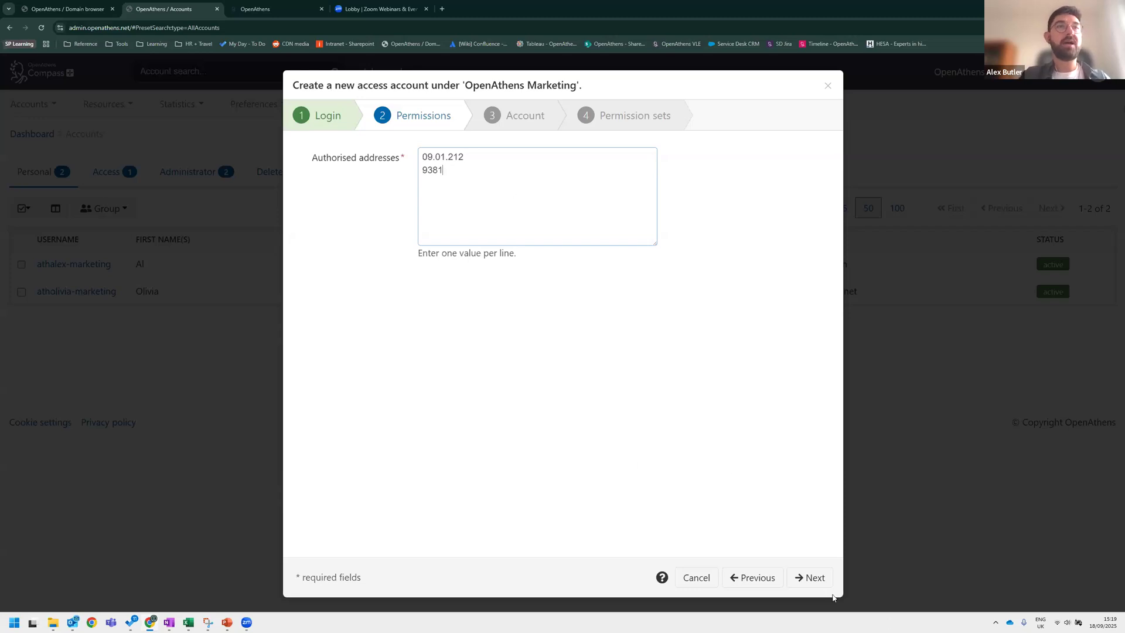
pyautogui.click(814, 578)
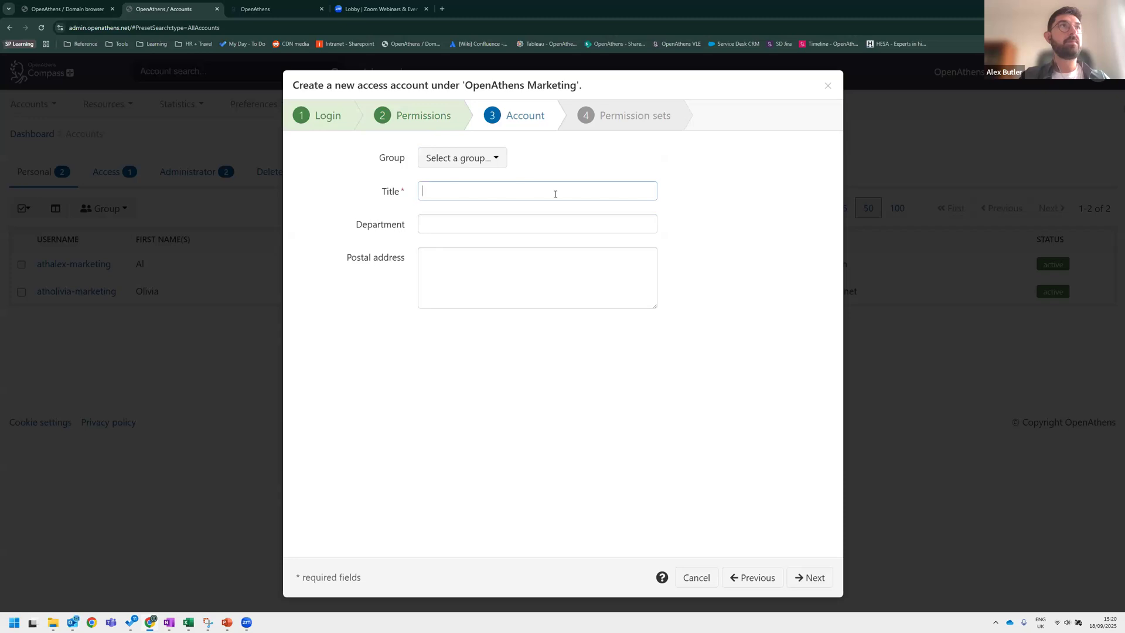
# Set the access account's title to Temple, continue to the permission sets step, and close the wizard without creating it.
pyautogui.write('Temple')
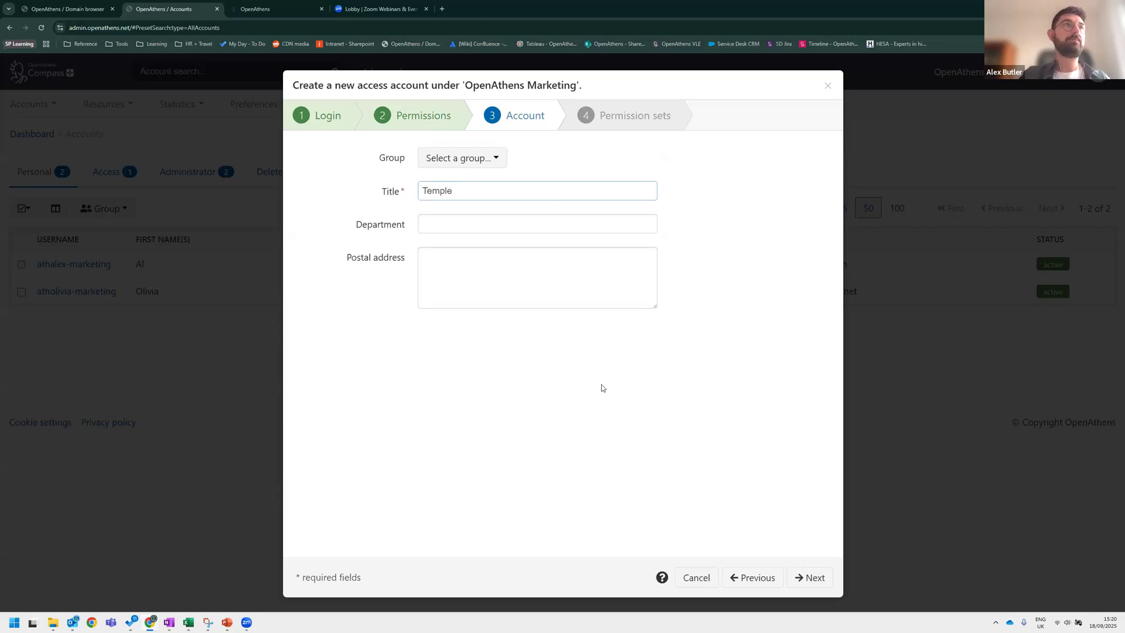
pyautogui.click(814, 578)
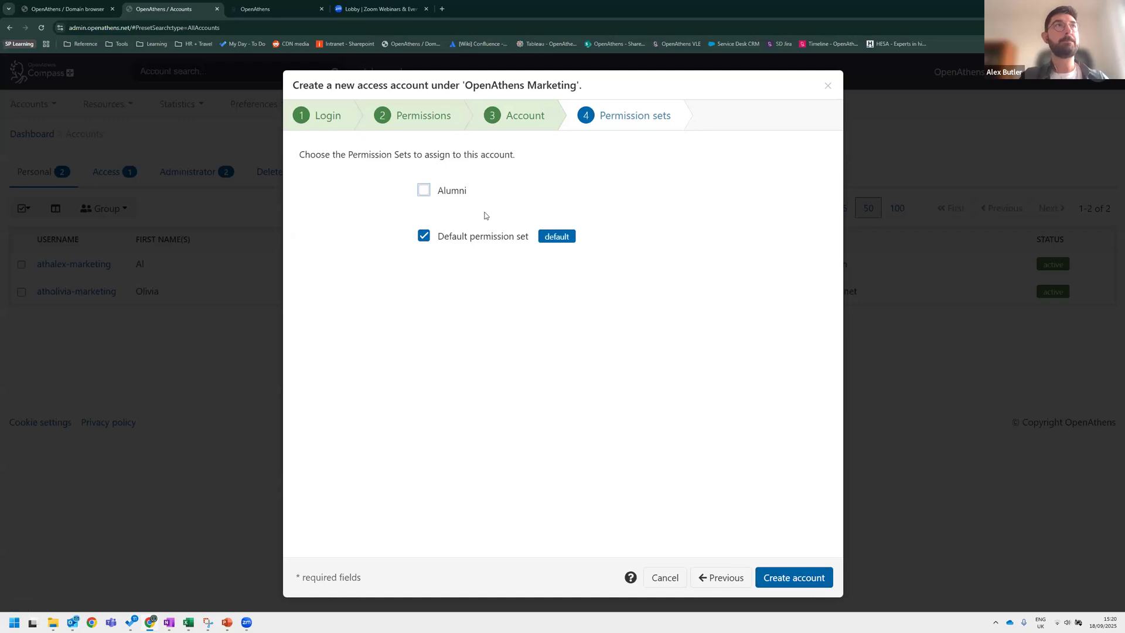
pyautogui.click(828, 85)
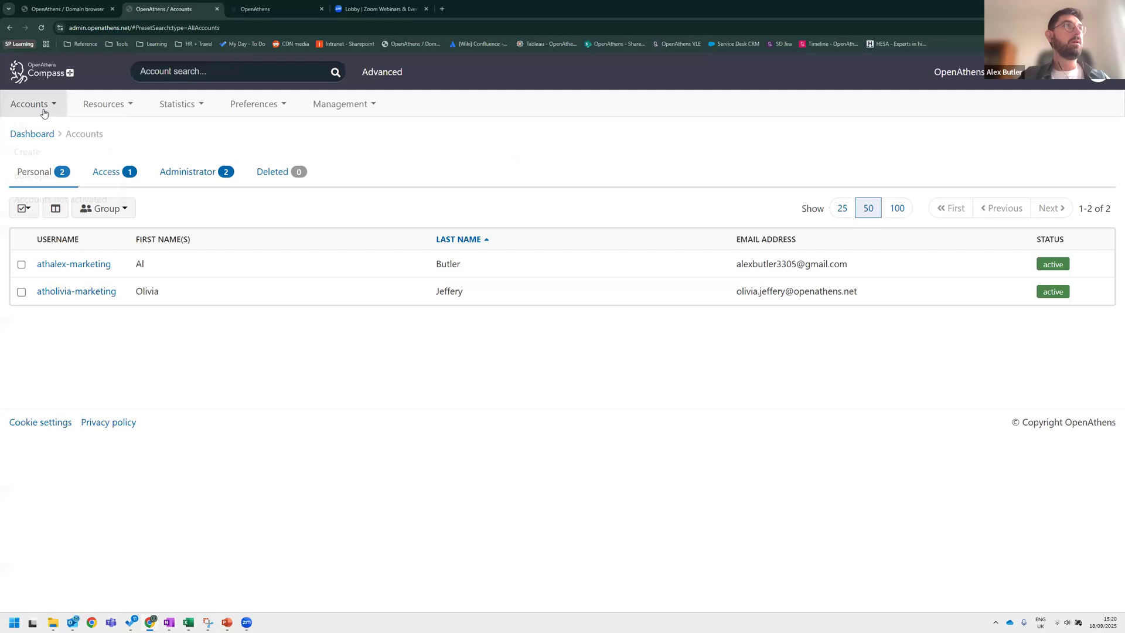
pyautogui.click(42, 109)
pyautogui.moveTo(31, 158)
pyautogui.click(177, 159)
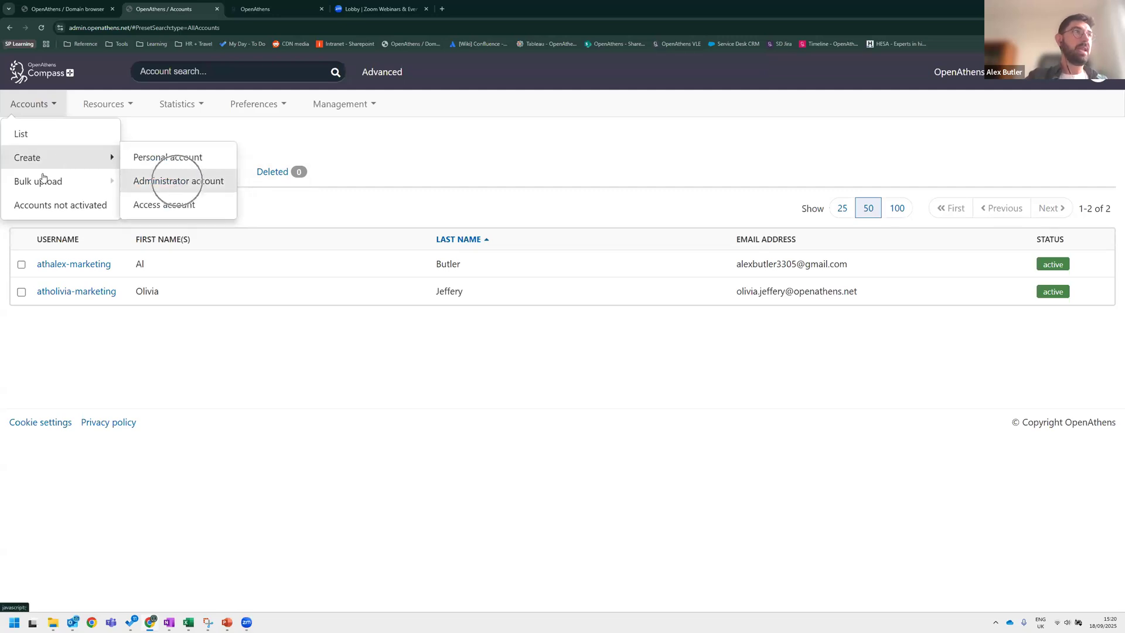
pyautogui.moveTo(42, 183)
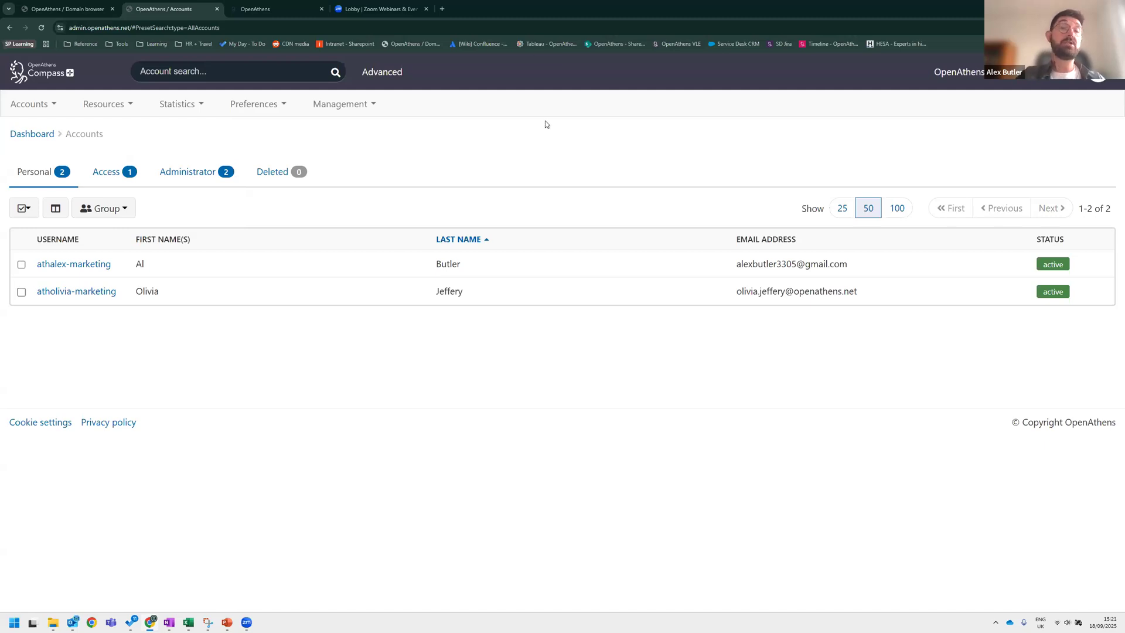
# Try to open the bulk upload template for accounts, then return to the dashboard.
pyautogui.click(33, 104)
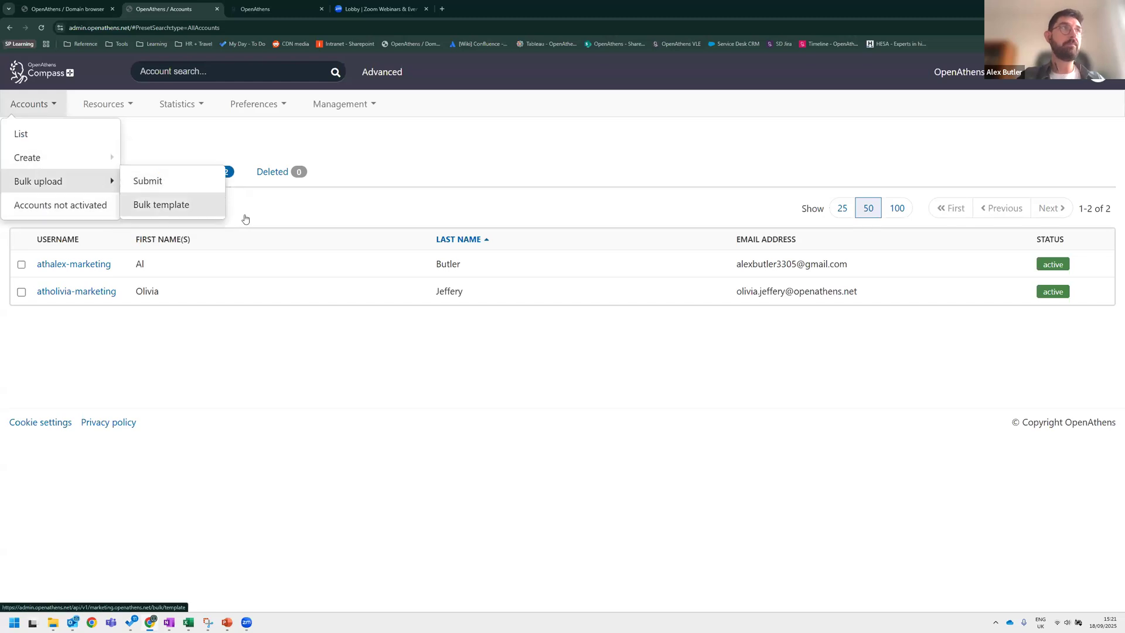
pyautogui.click(162, 204)
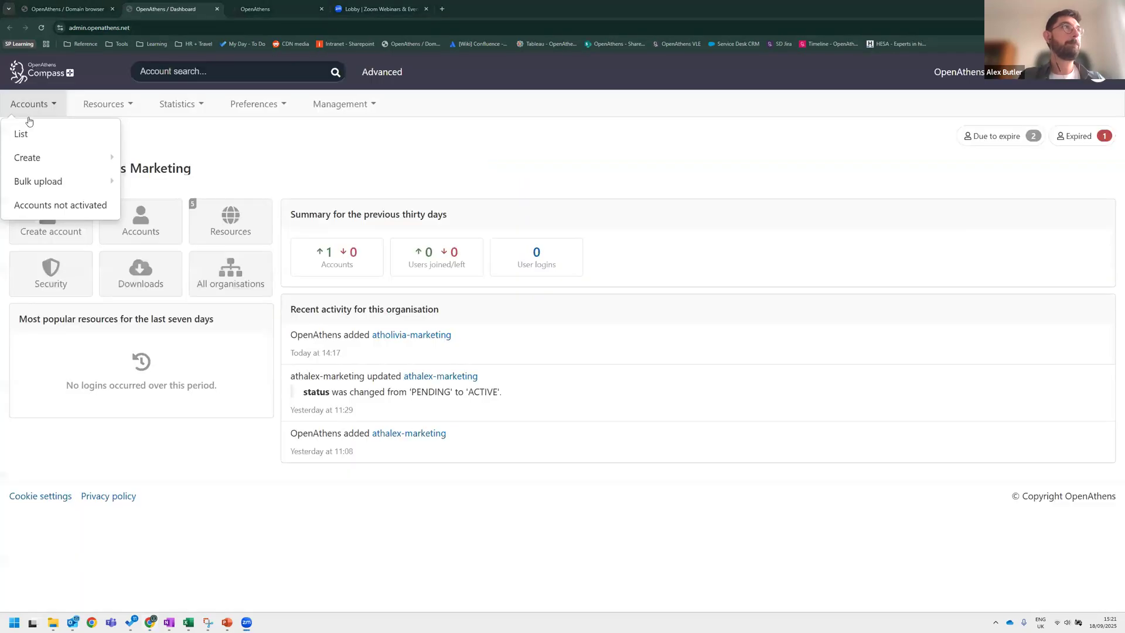
pyautogui.click(29, 104)
pyautogui.click(28, 104)
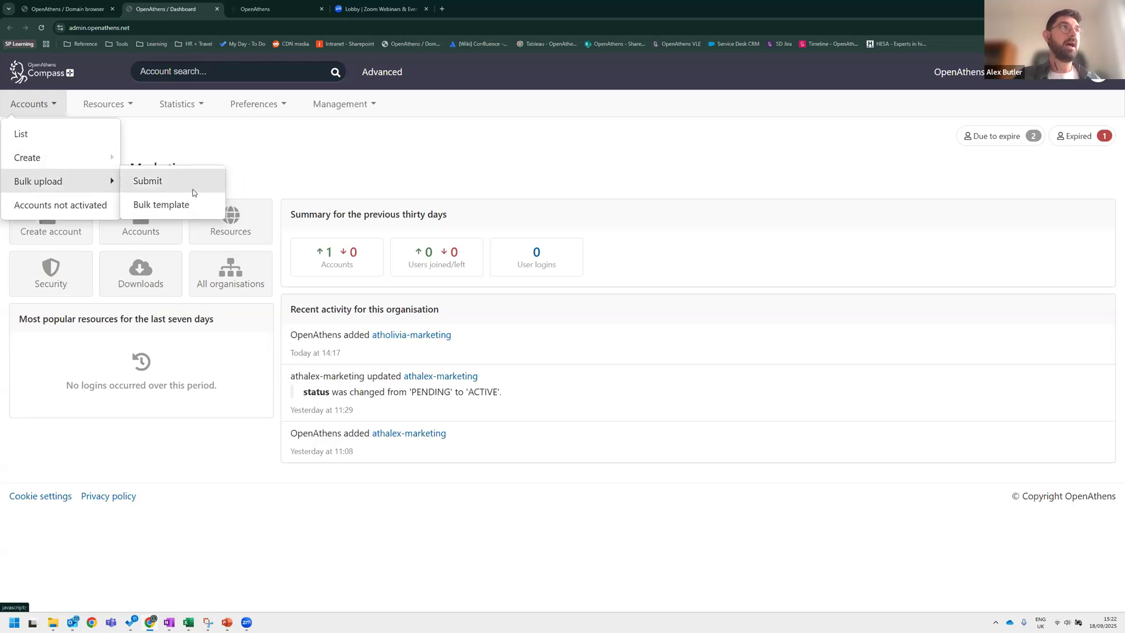
# Open the personal-account bulk upload, choose Modify accounts, review the file upload step and cancel.
pyautogui.click(176, 180)
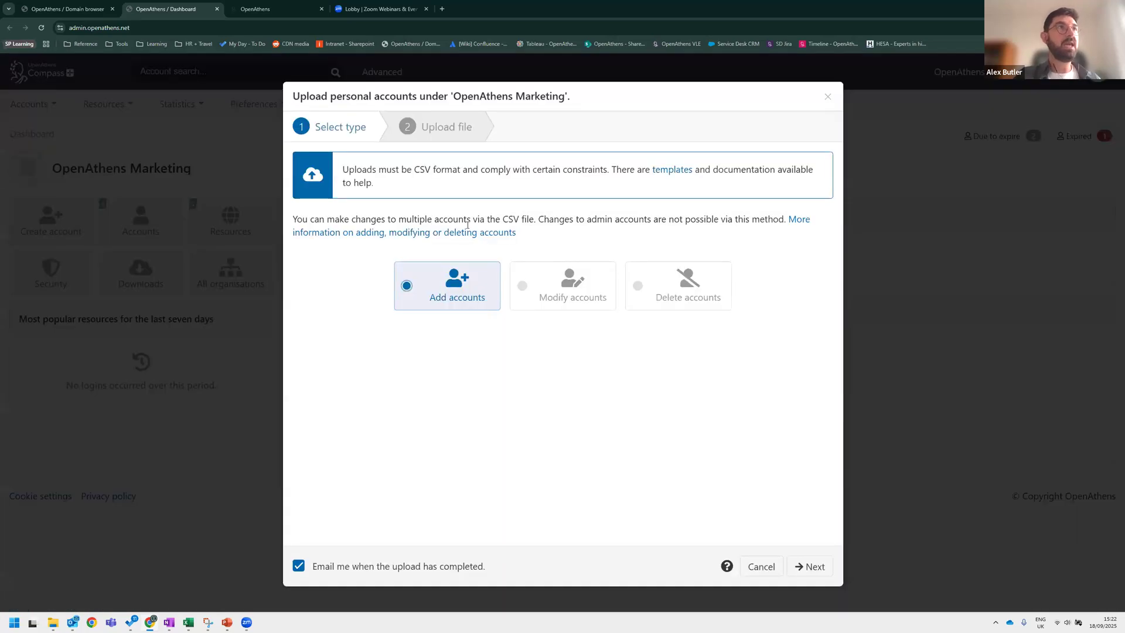
pyautogui.click(578, 298)
pyautogui.click(640, 281)
pyautogui.click(563, 296)
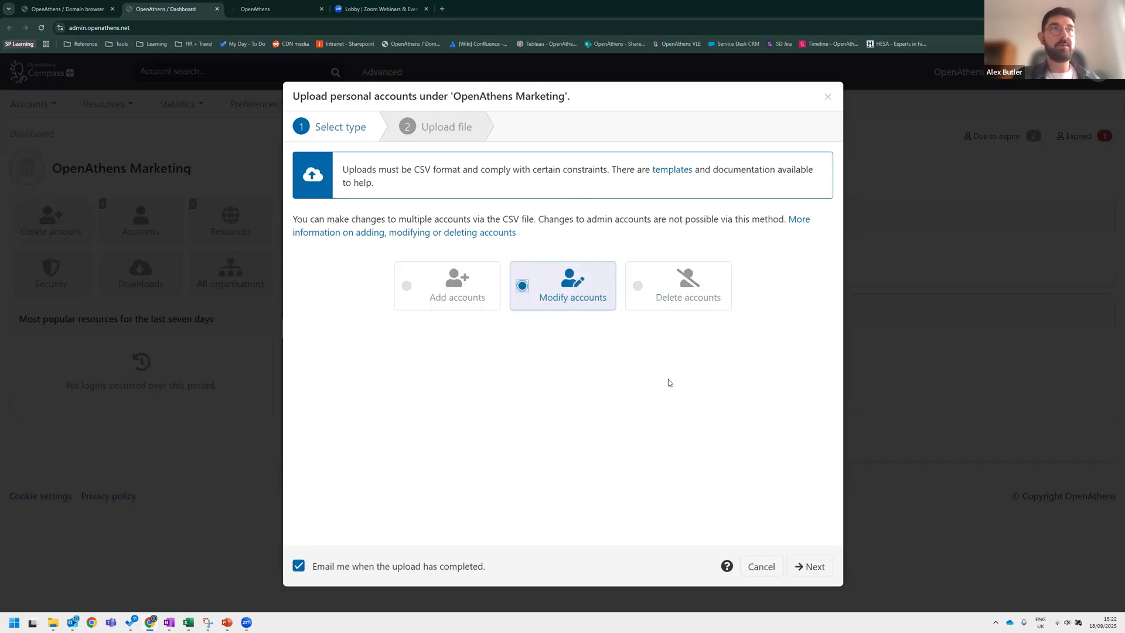
pyautogui.click(811, 568)
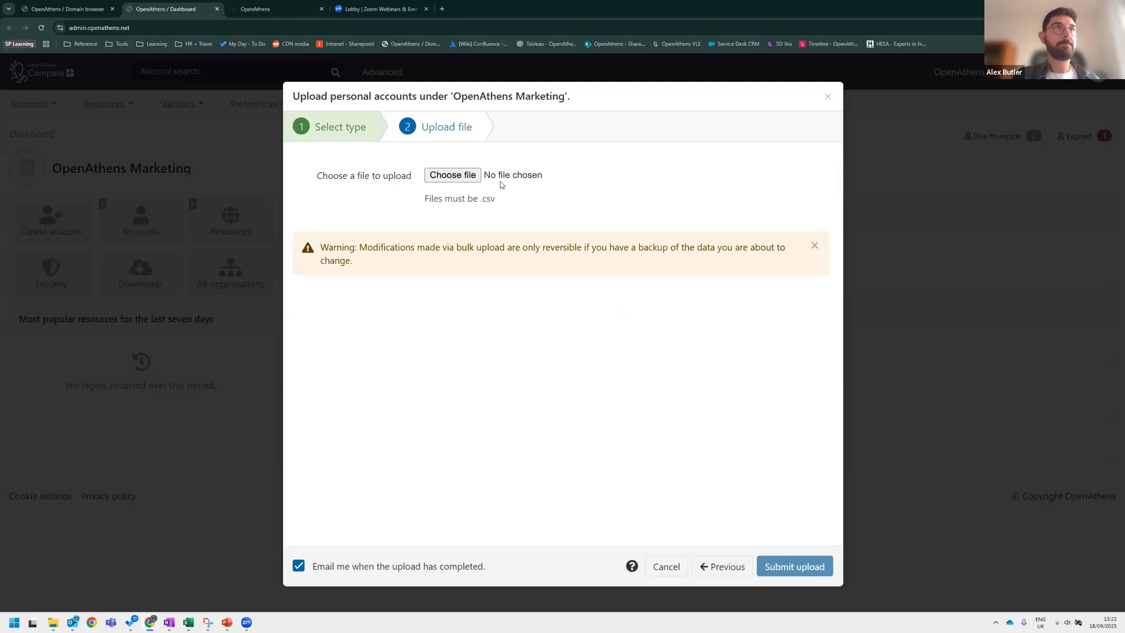
pyautogui.moveTo(369, 246)
pyautogui.mouseDown()
pyautogui.moveTo(380, 262)
pyautogui.moveTo(360, 261)
pyautogui.mouseUp()
pyautogui.click(380, 261)
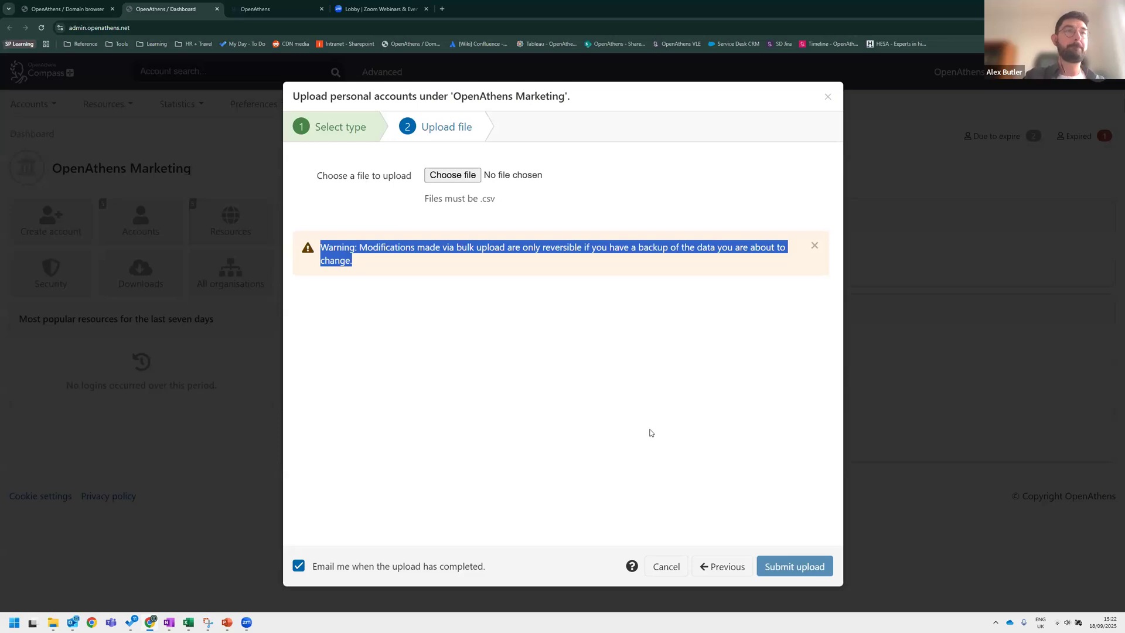
pyautogui.click(666, 567)
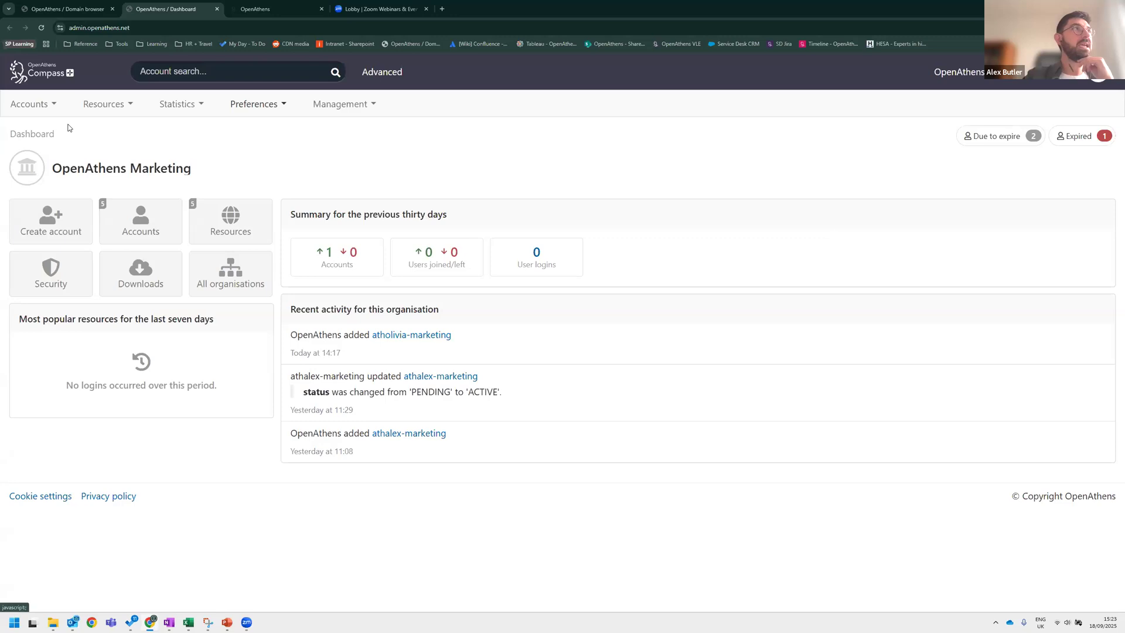
# Open the accounts list, select athalex-marketing and review its available bulk actions.
pyautogui.click(34, 104)
pyautogui.moveTo(50, 157)
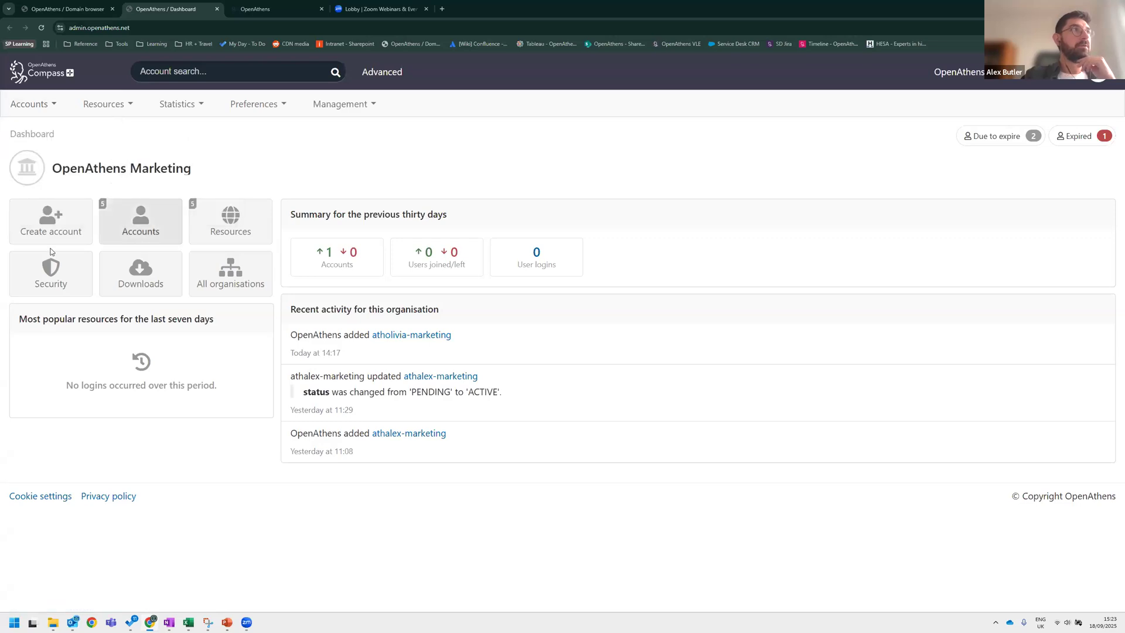
pyautogui.click(173, 218)
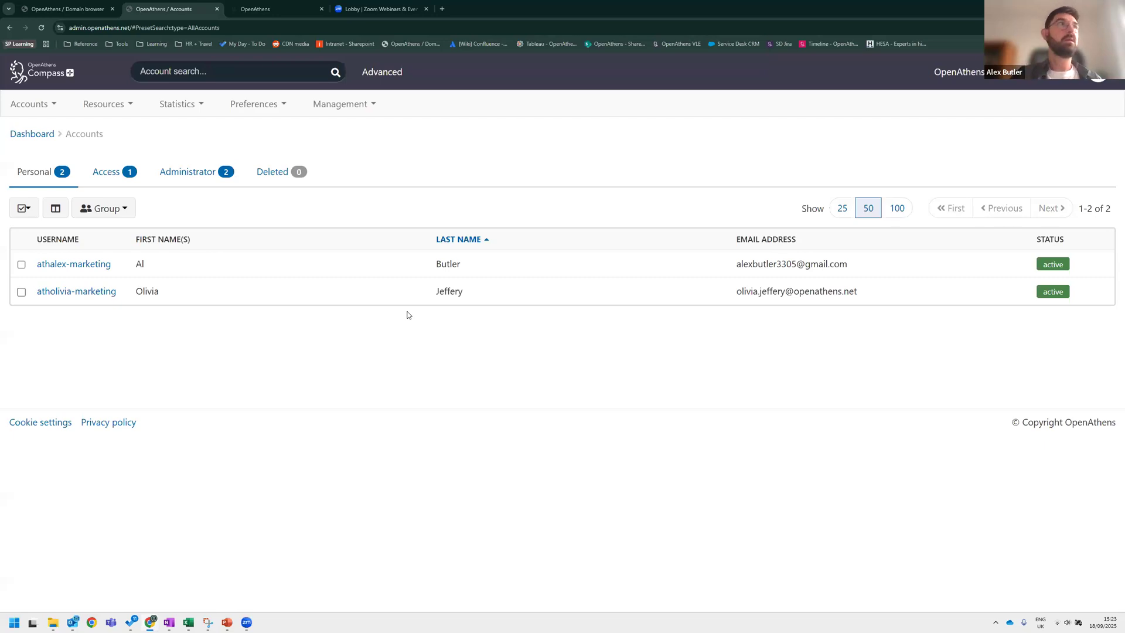
pyautogui.click(22, 264)
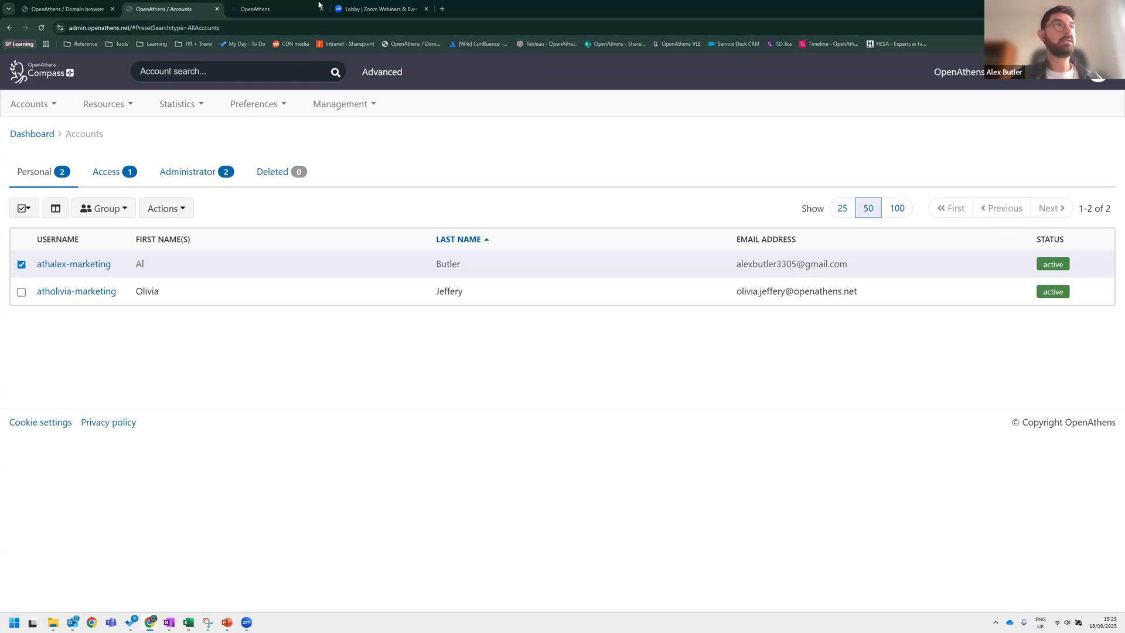
pyautogui.click(167, 210)
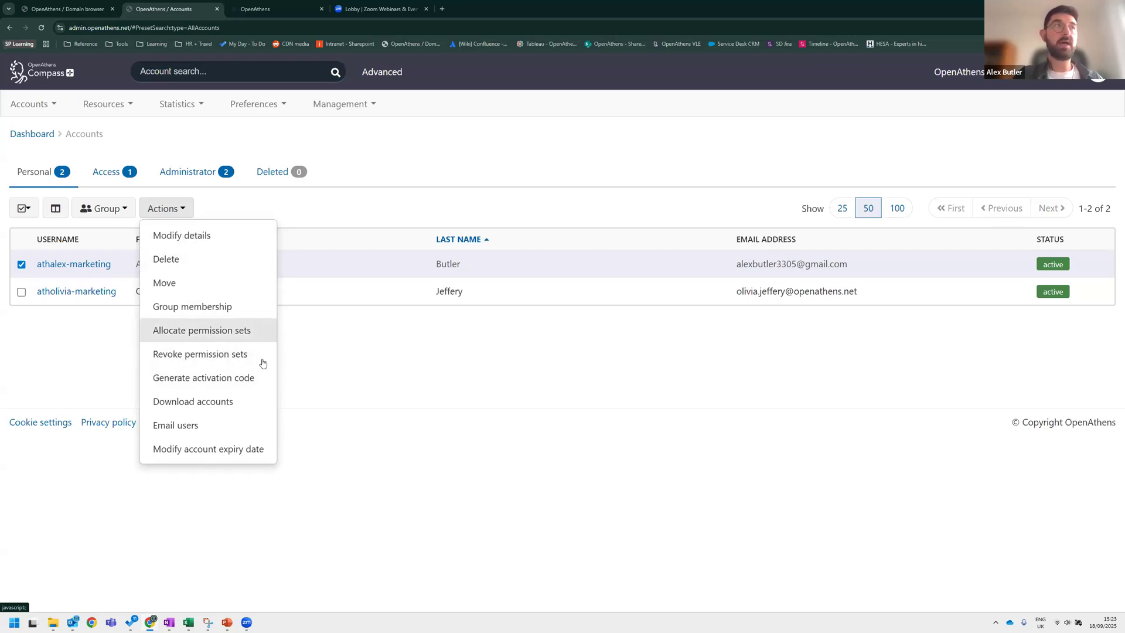
pyautogui.click(401, 370)
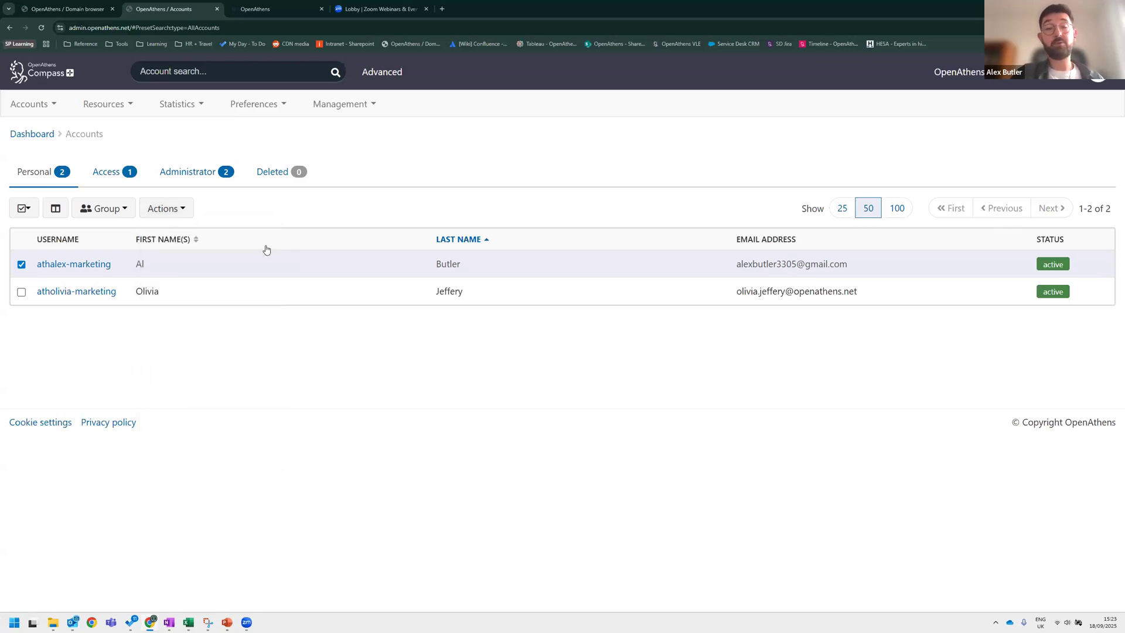
pyautogui.click(158, 215)
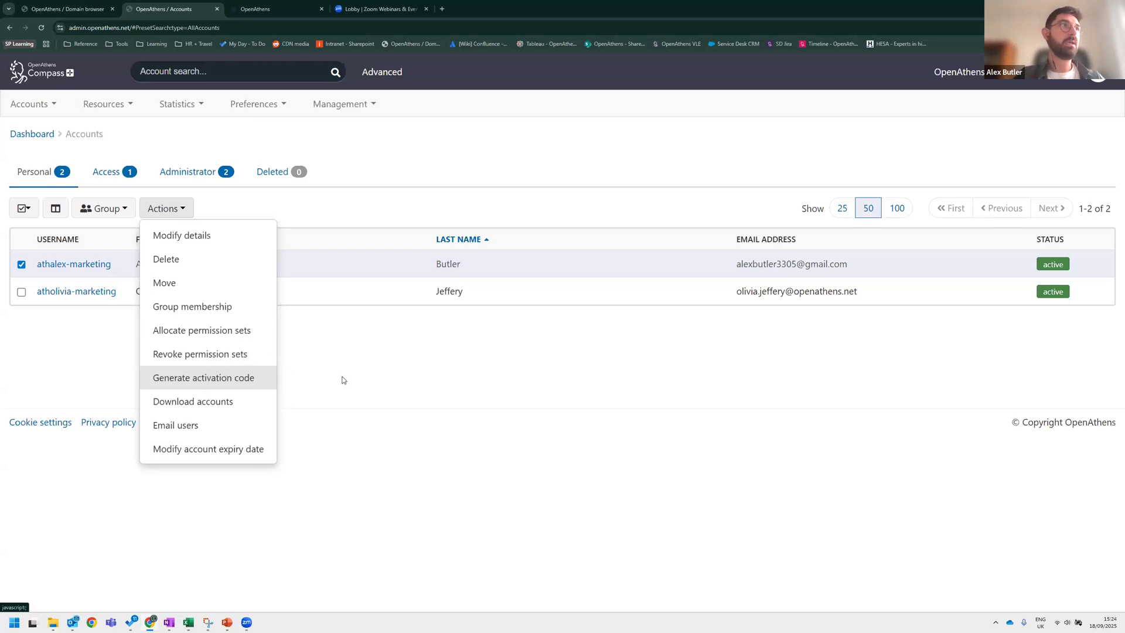
# Open the athalex-marketing account and explore its password, permissions and activity sections.
pyautogui.click(74, 264)
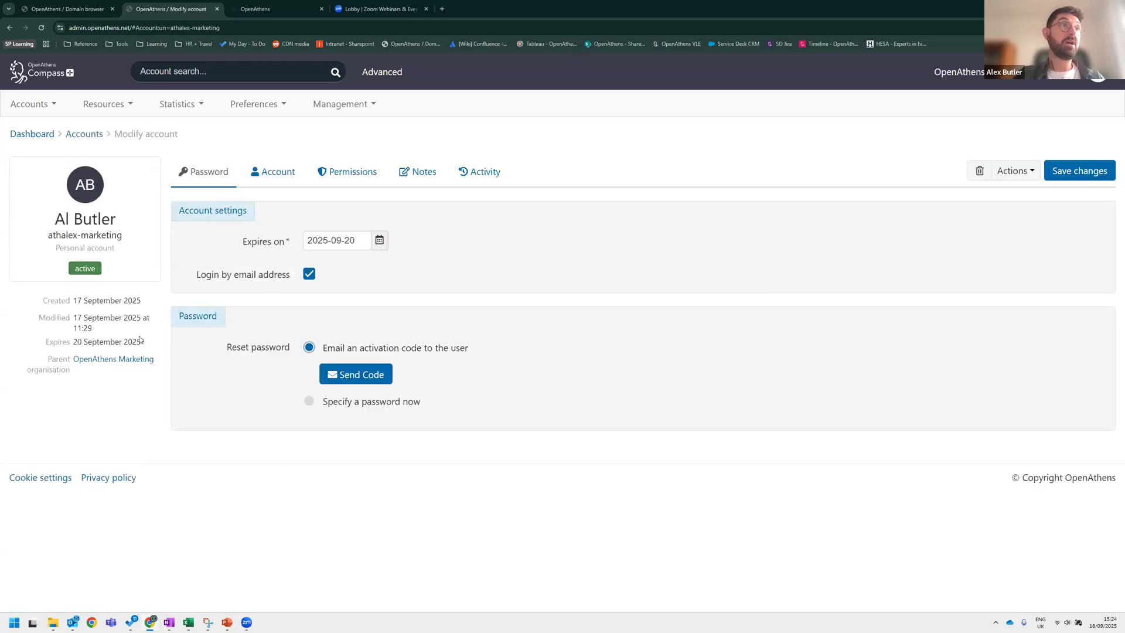
pyautogui.click(309, 403)
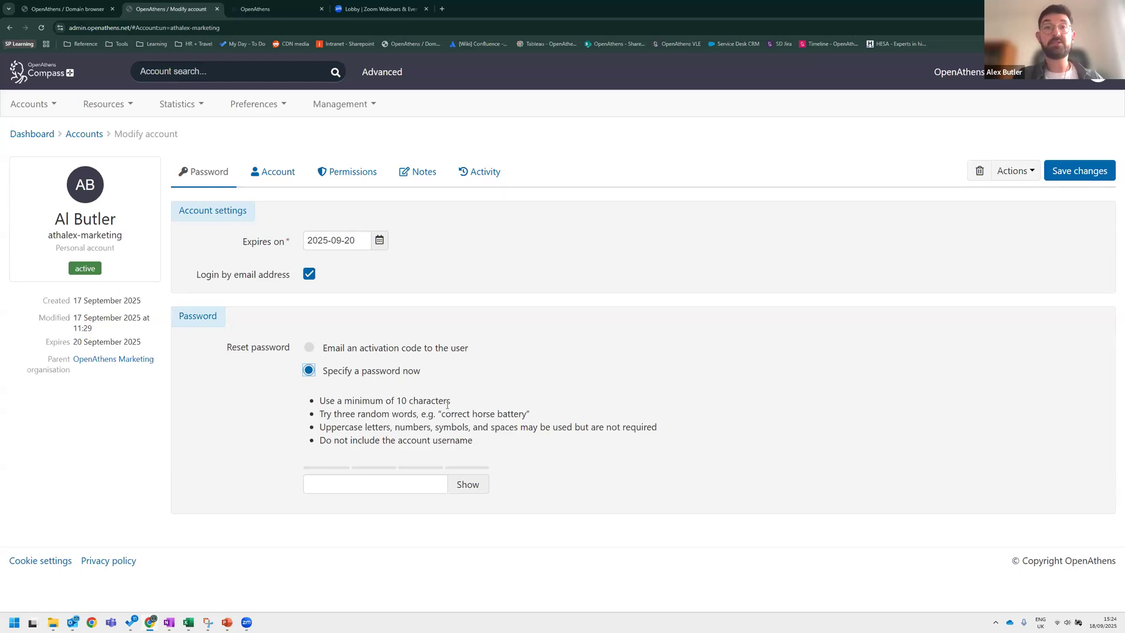
pyautogui.click(356, 170)
pyautogui.click(309, 241)
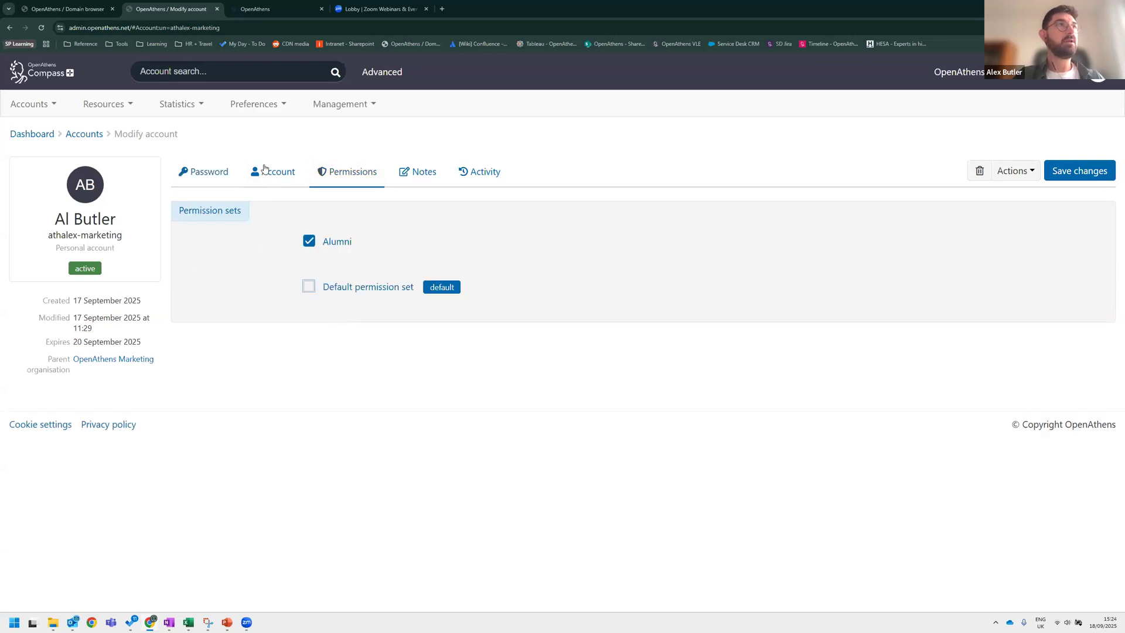
pyautogui.click(478, 178)
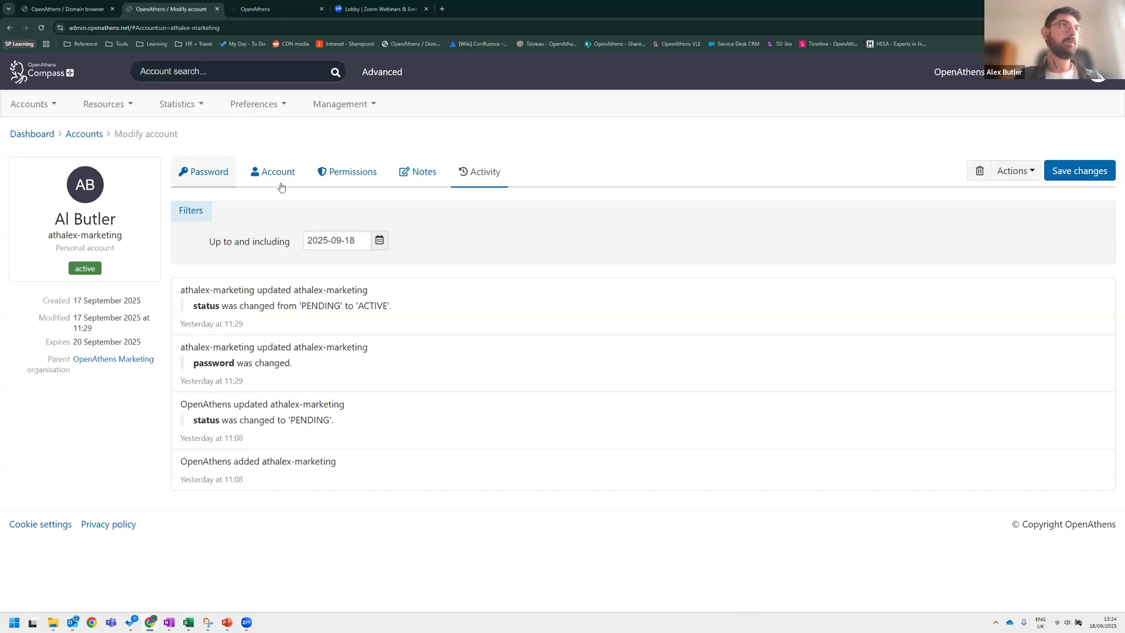
# Return to the accounts list, discarding the unsaved changes to athalex-marketing.
pyautogui.click(21, 106)
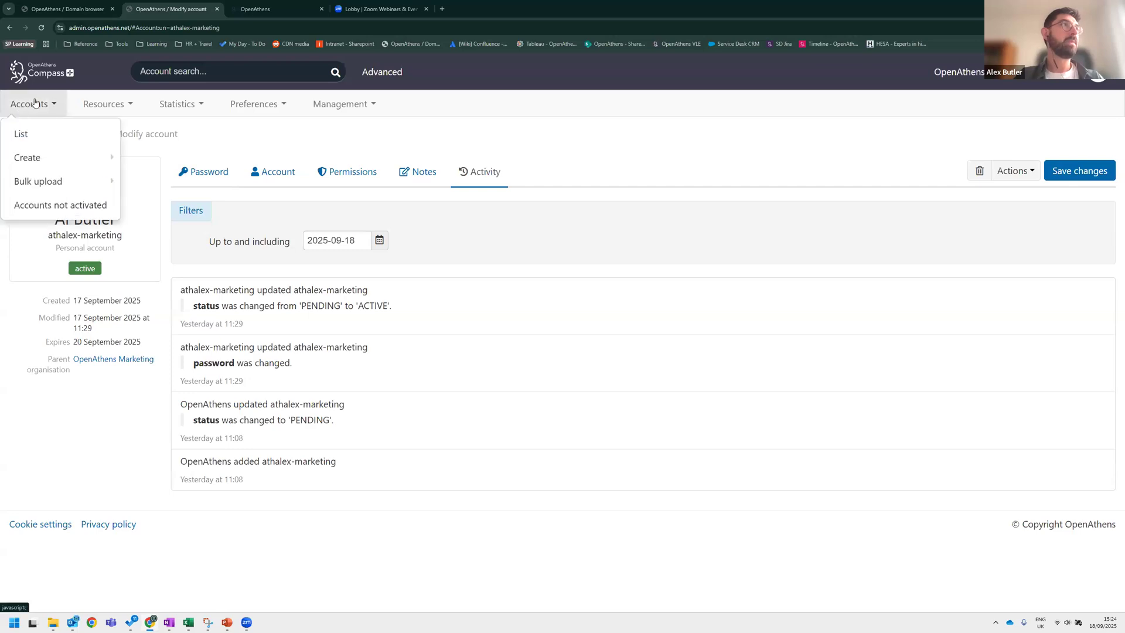
pyautogui.click(22, 133)
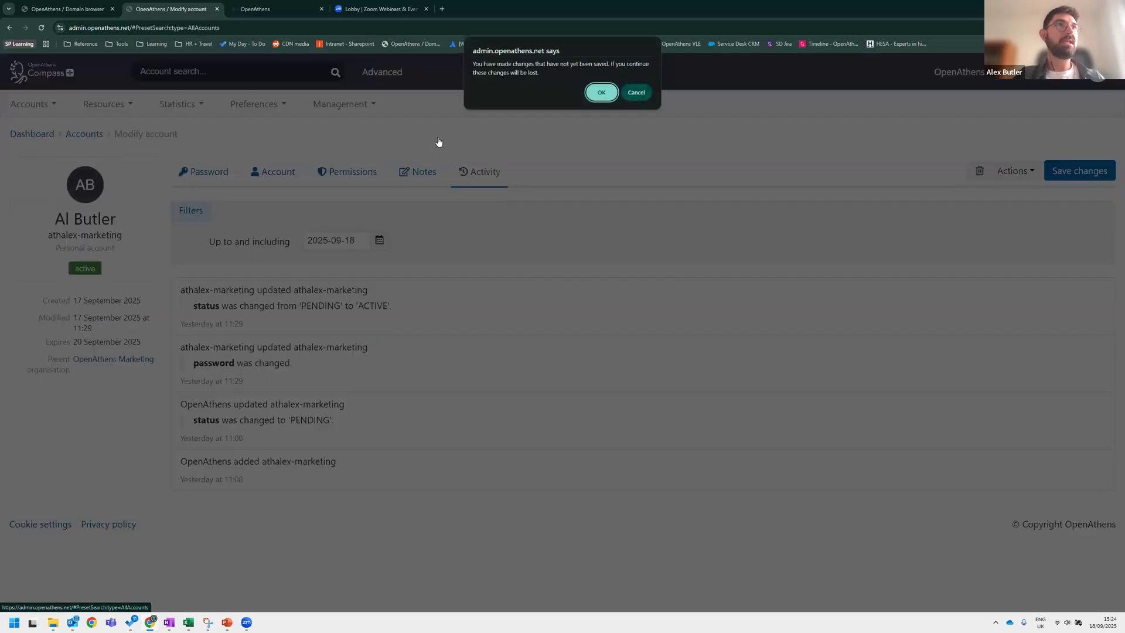
pyautogui.click(474, 81)
pyautogui.click(558, 69)
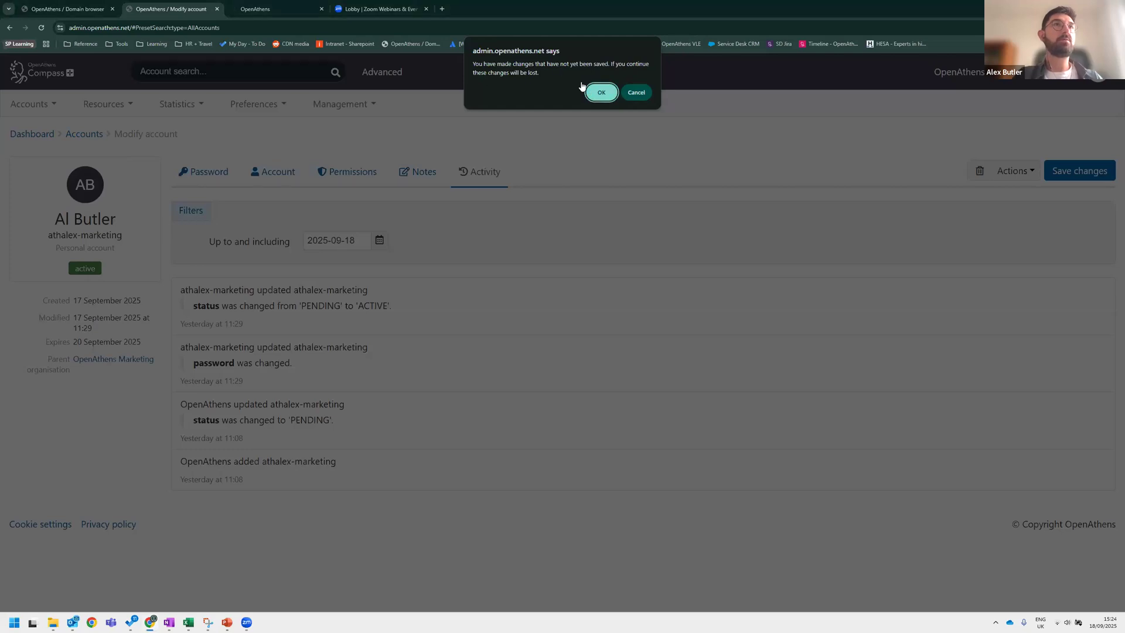
pyautogui.moveTo(523, 63); pyautogui.dragTo(614, 63)
pyautogui.click(508, 70)
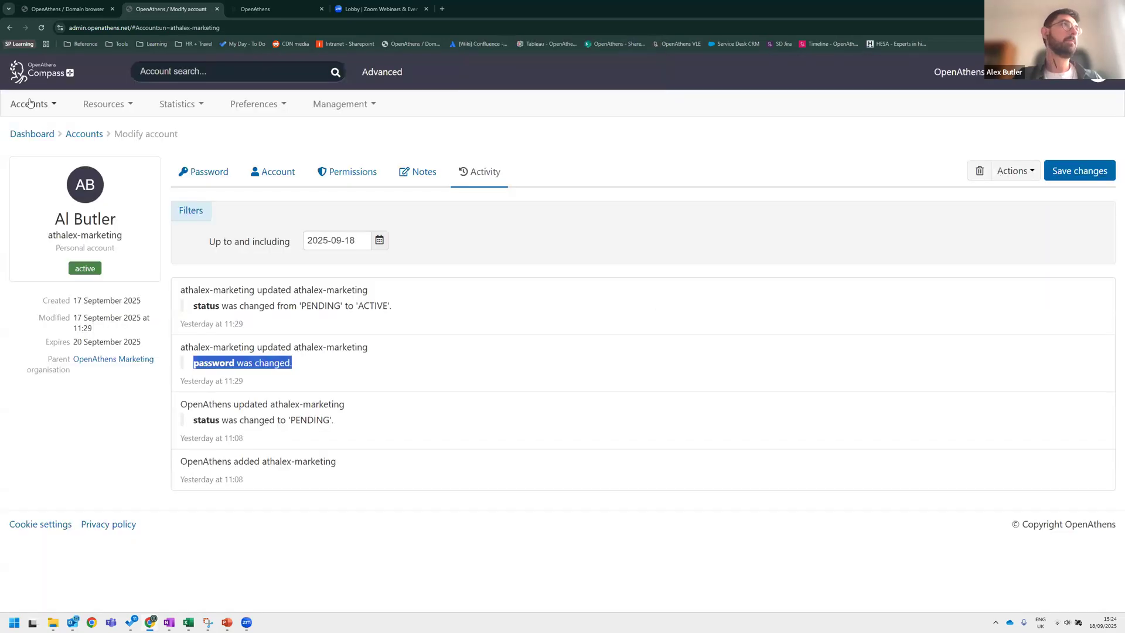
pyautogui.click(31, 104)
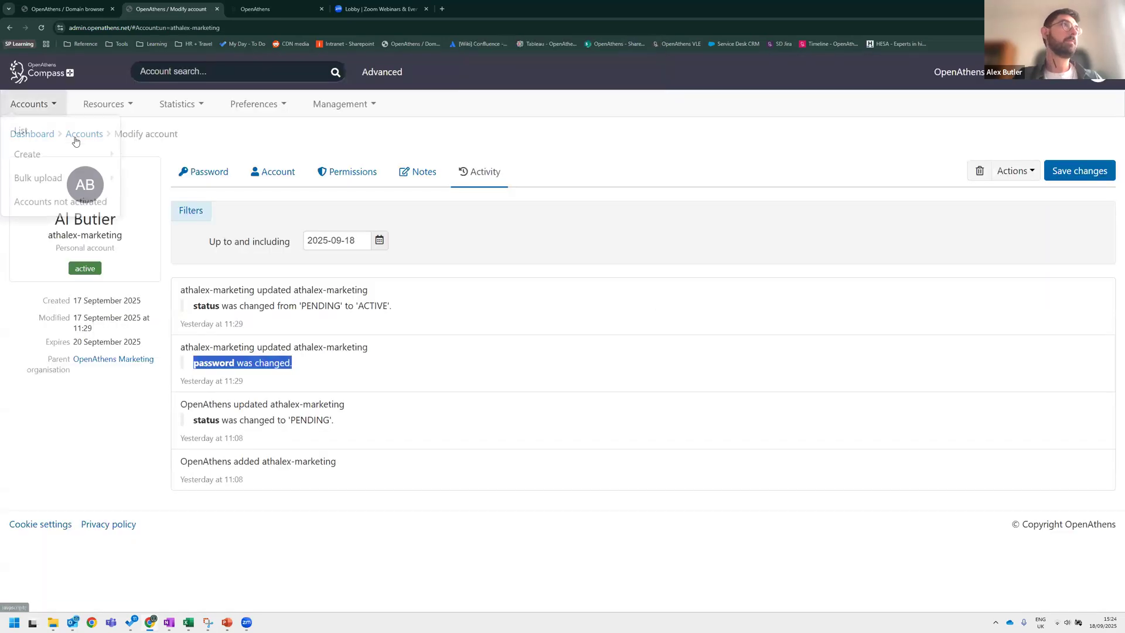
pyautogui.click(58, 145)
pyautogui.click(607, 98)
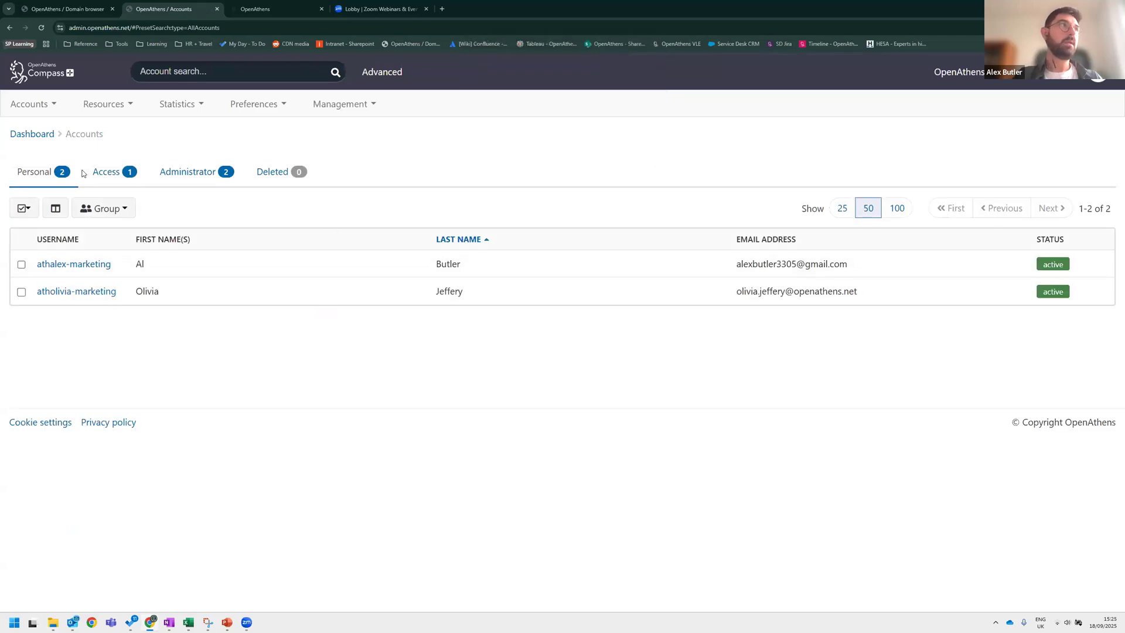
# Browse the Access, Administrator and Personal account lists.
pyautogui.click(109, 174)
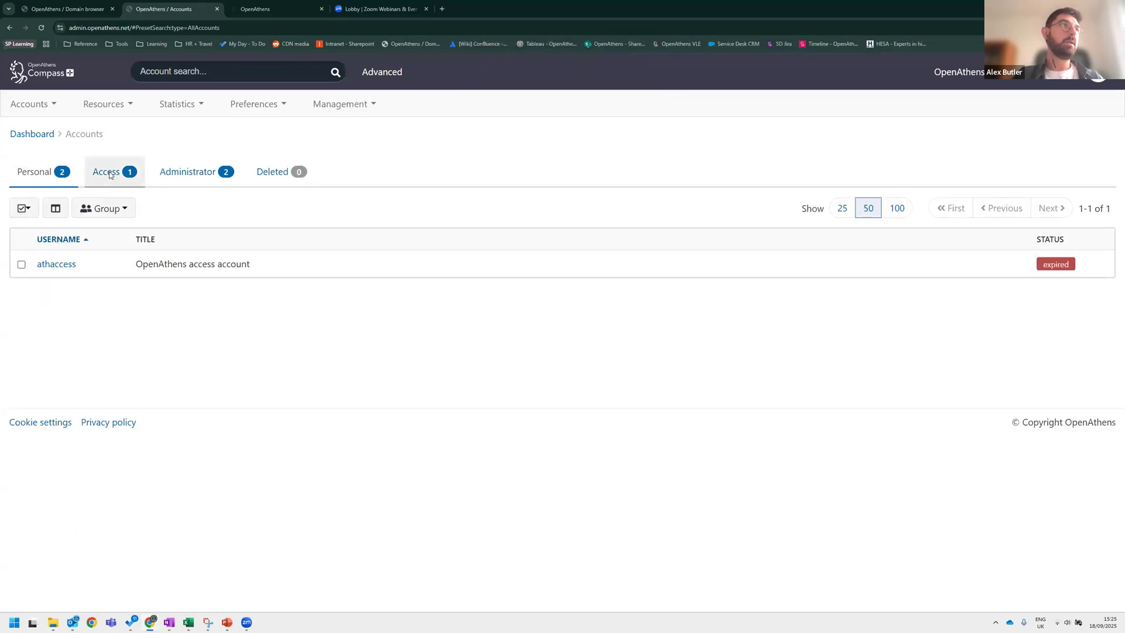
pyautogui.click(188, 173)
pyautogui.click(30, 171)
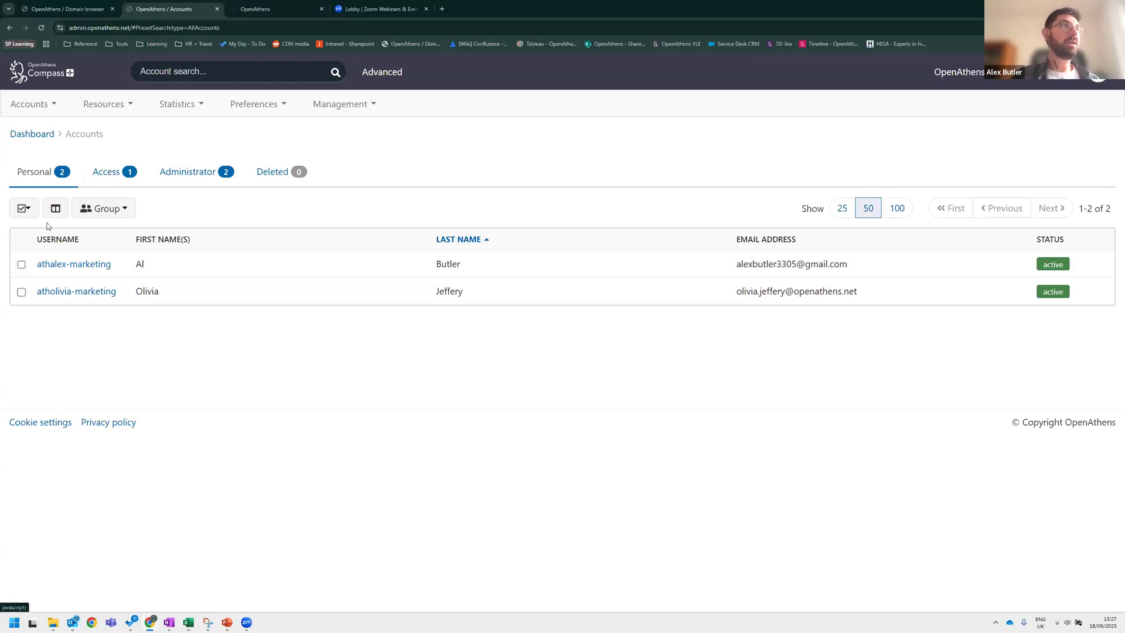
pyautogui.click(29, 104)
pyautogui.moveTo(71, 157)
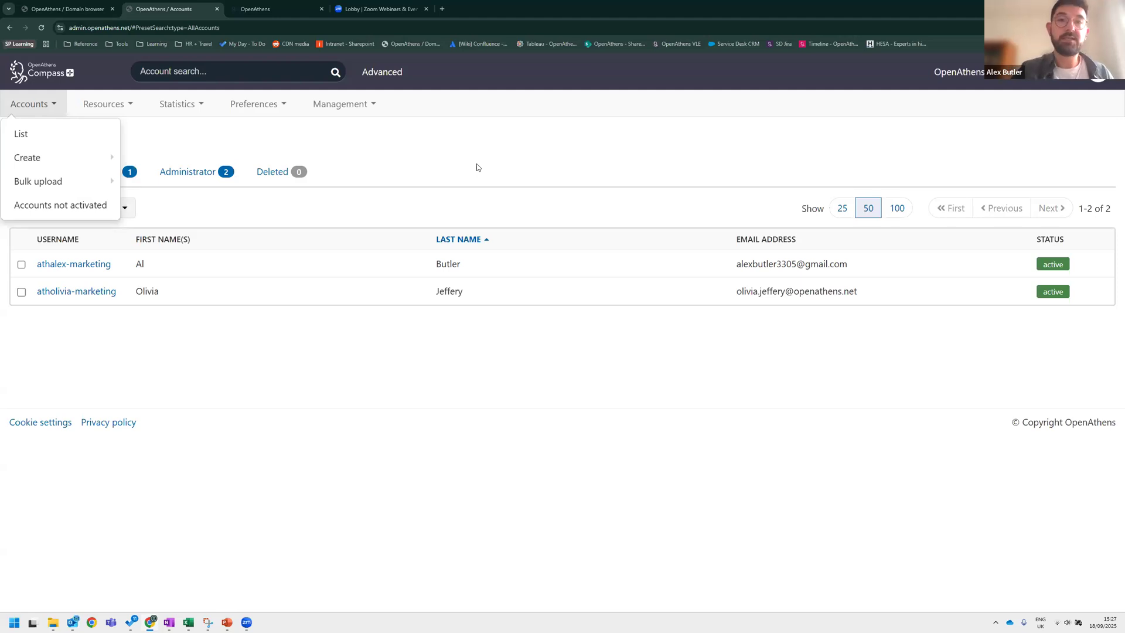
pyautogui.click(397, 153)
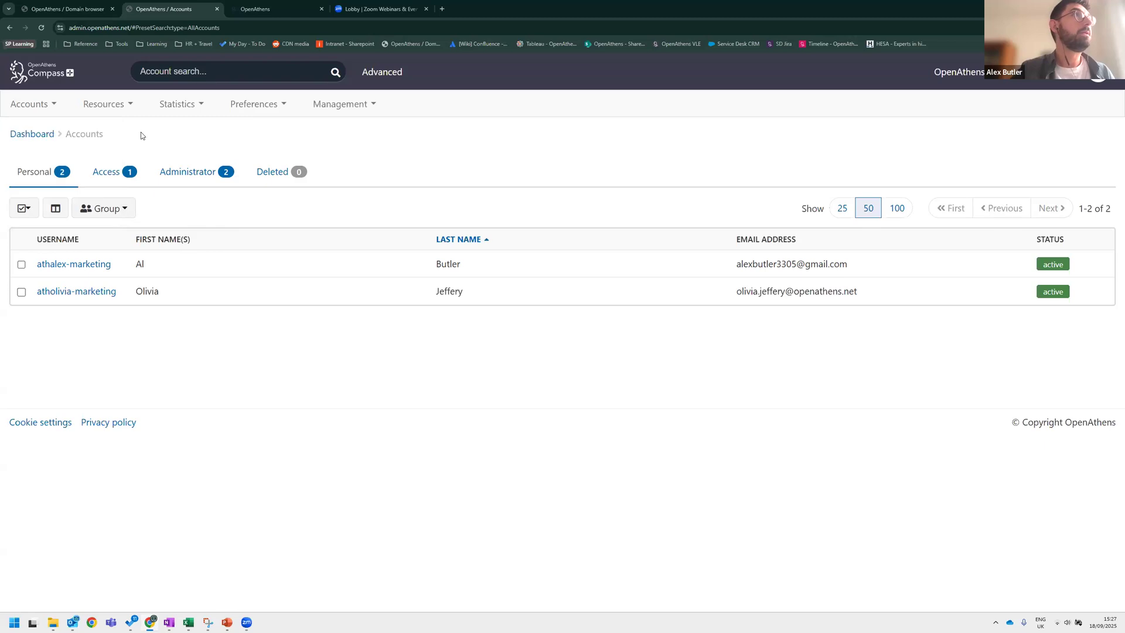
pyautogui.click(37, 105)
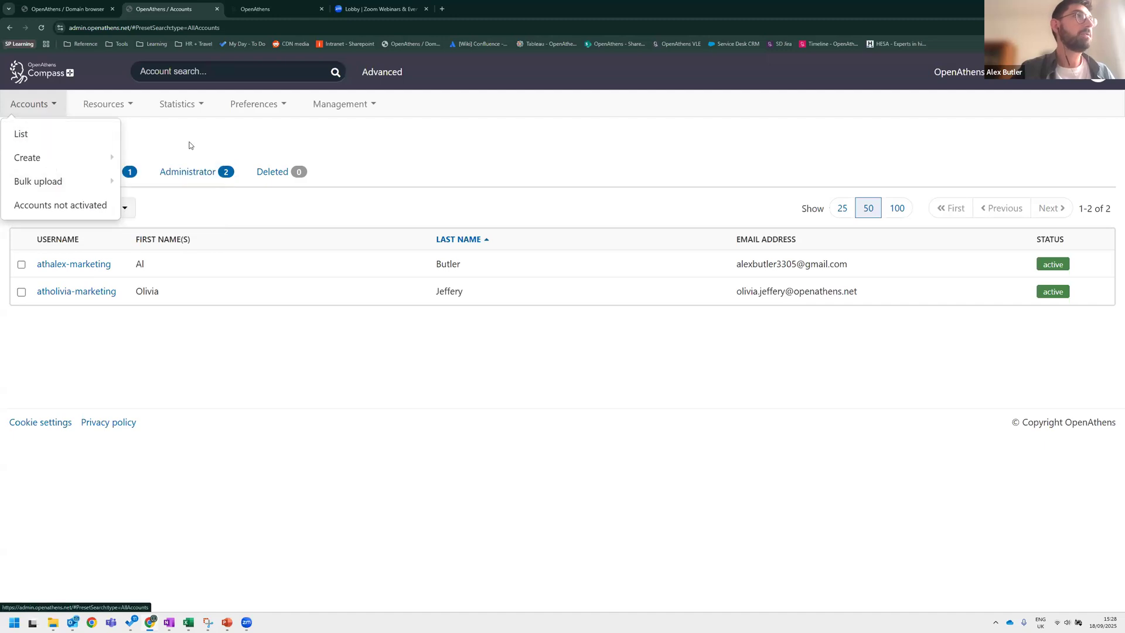
pyautogui.click(154, 110)
pyautogui.click(270, 106)
pyautogui.click(340, 104)
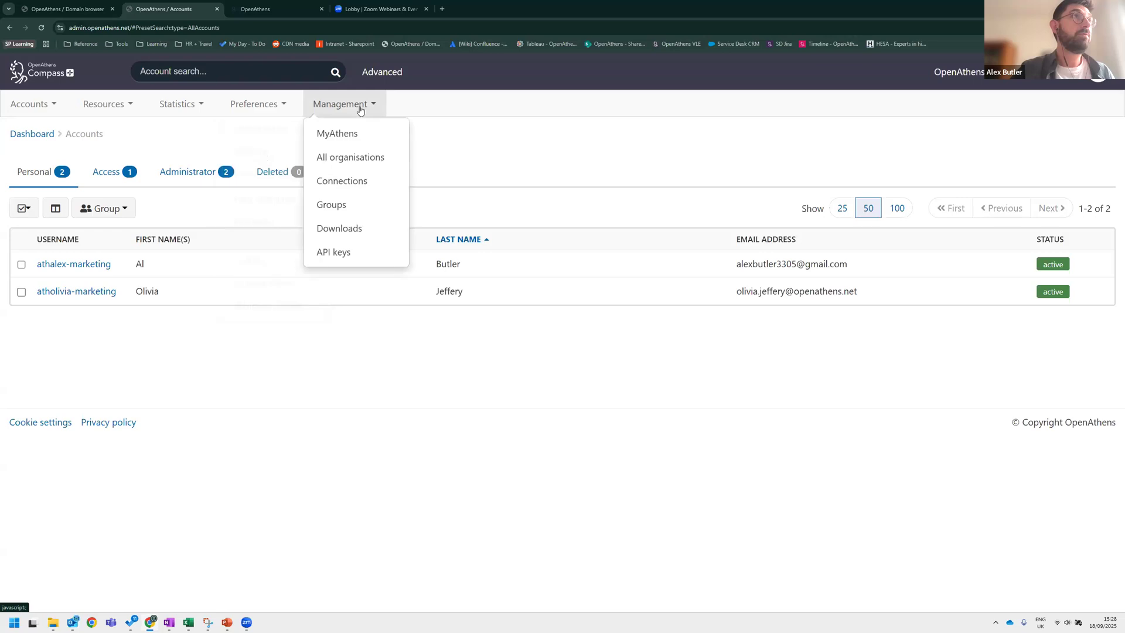
# Open Connections and view the available local authentication system types, then close the dialog.
pyautogui.click(366, 187)
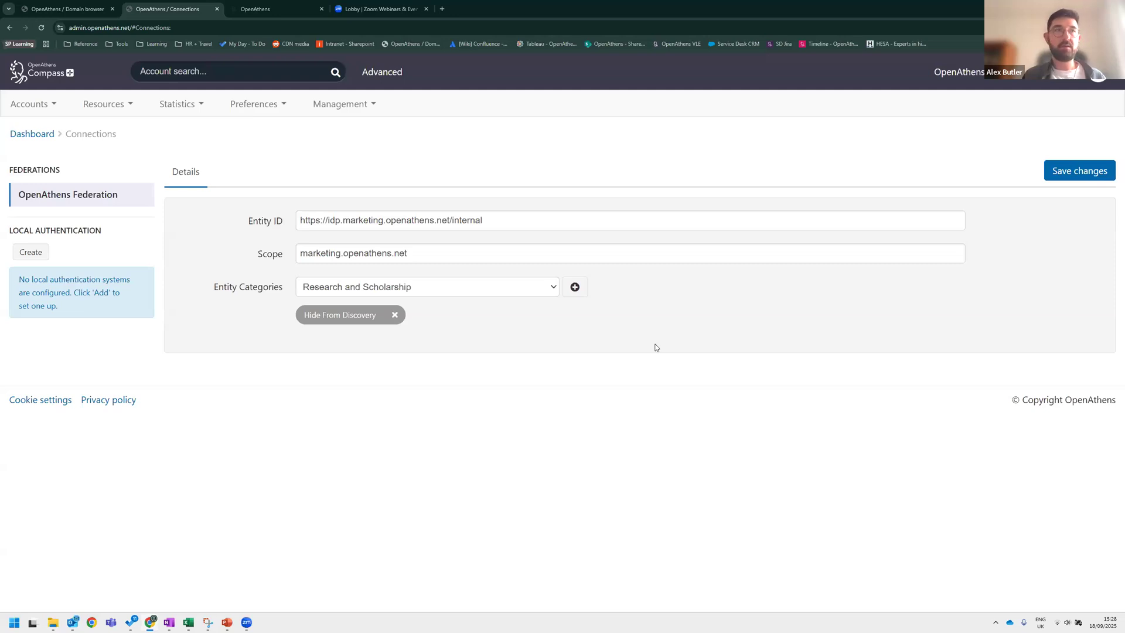
pyautogui.click(27, 254)
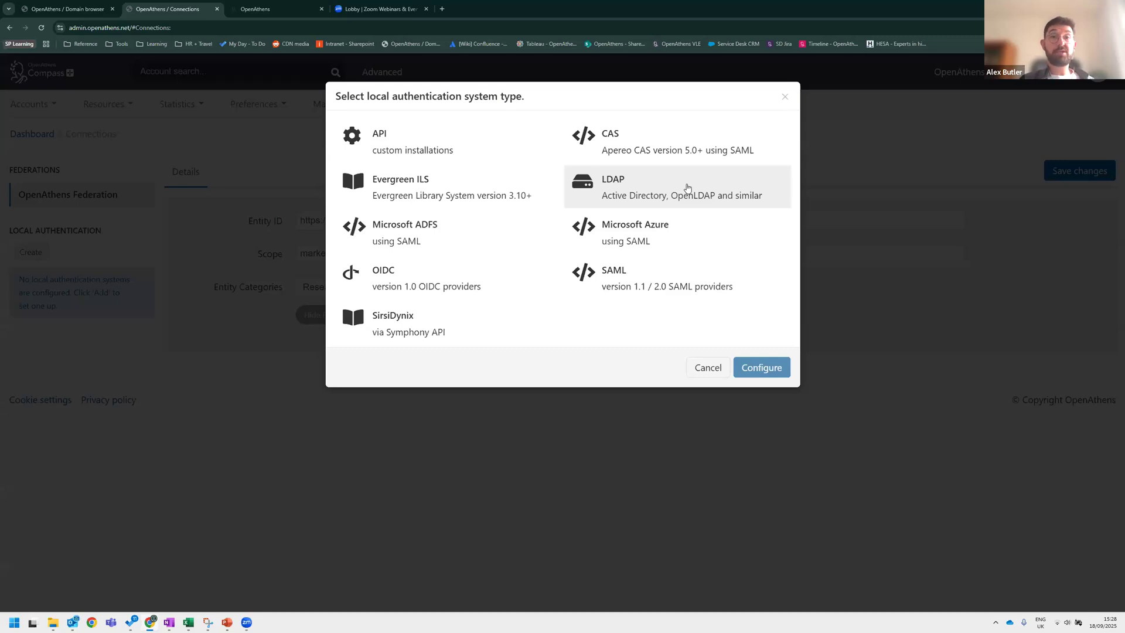
pyautogui.click(705, 290)
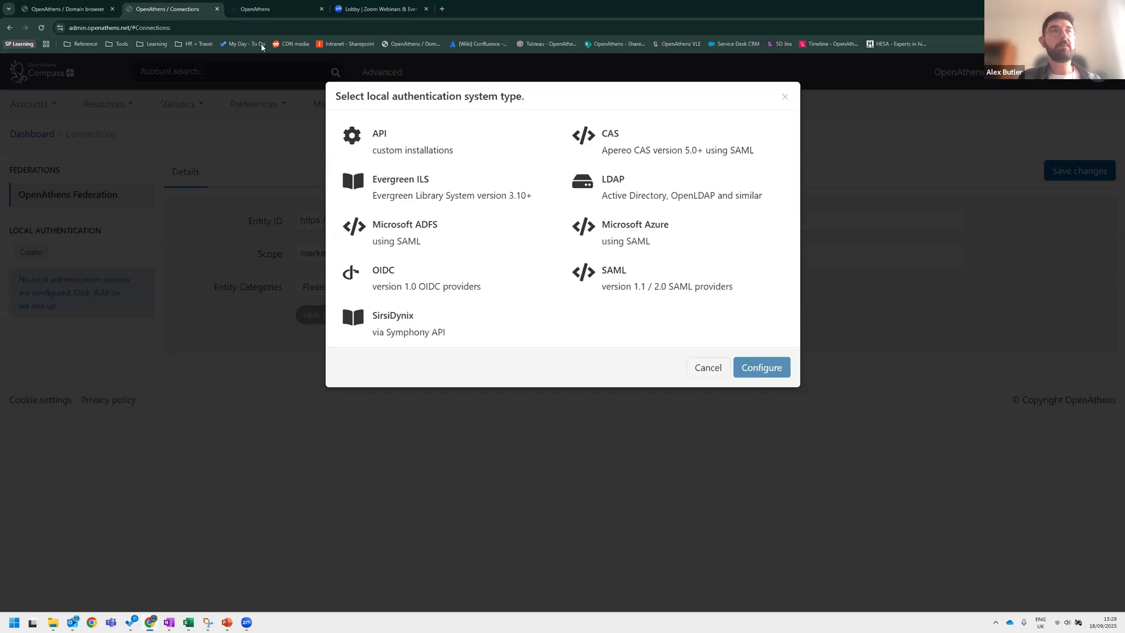
pyautogui.click(786, 99)
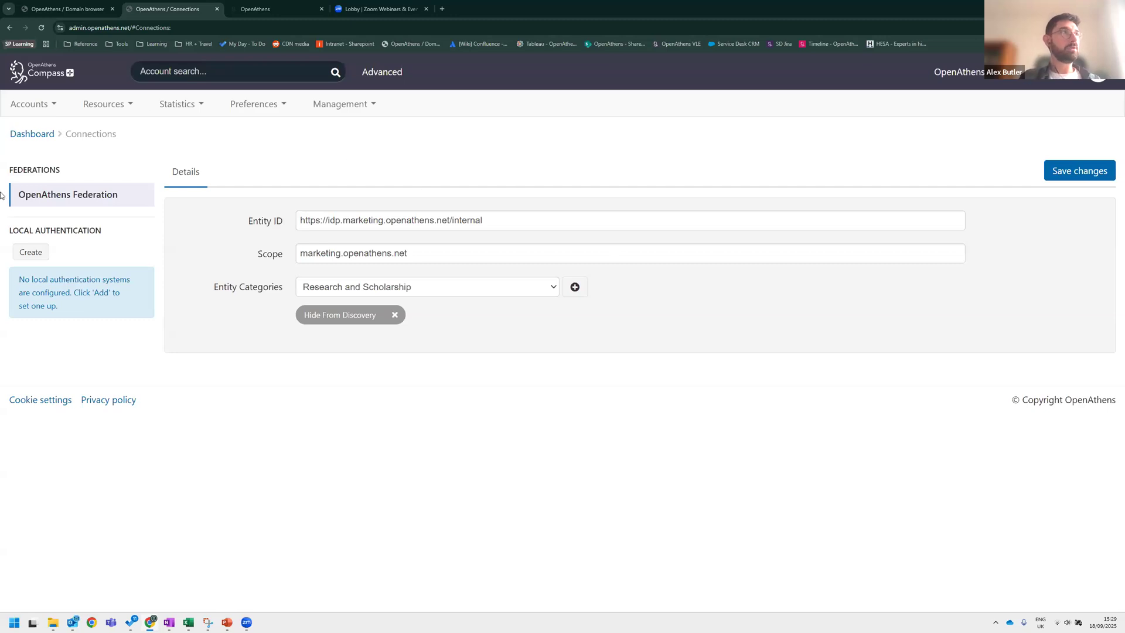
# Examine the OpenAthens Federation entity ID, scope and entity categories.
pyautogui.click(55, 170)
pyautogui.click(372, 107)
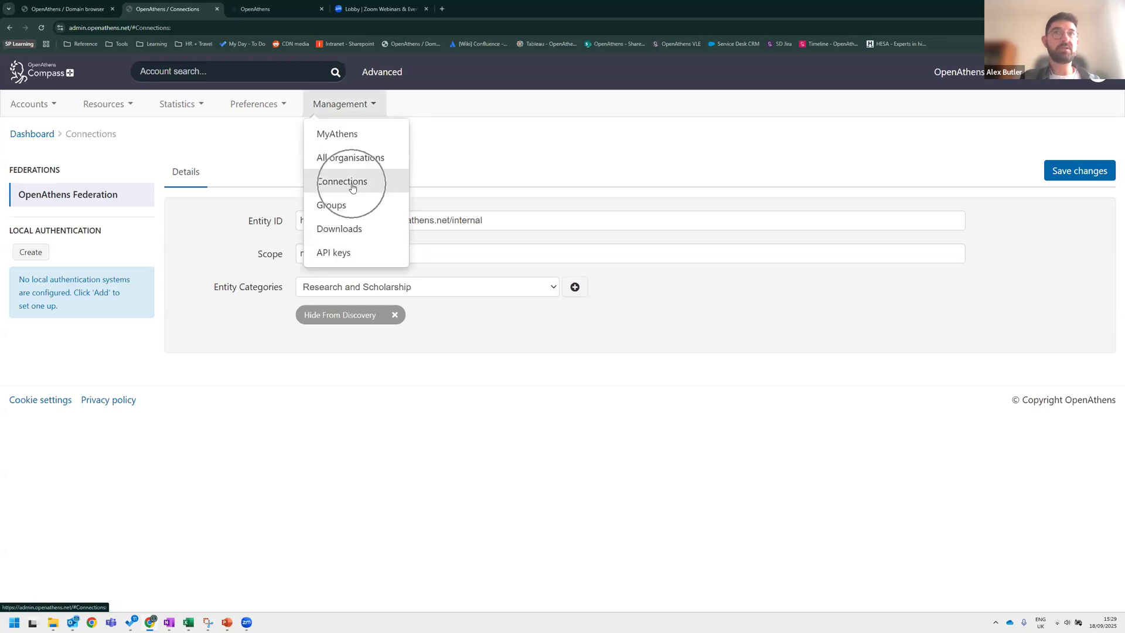
pyautogui.click(563, 147)
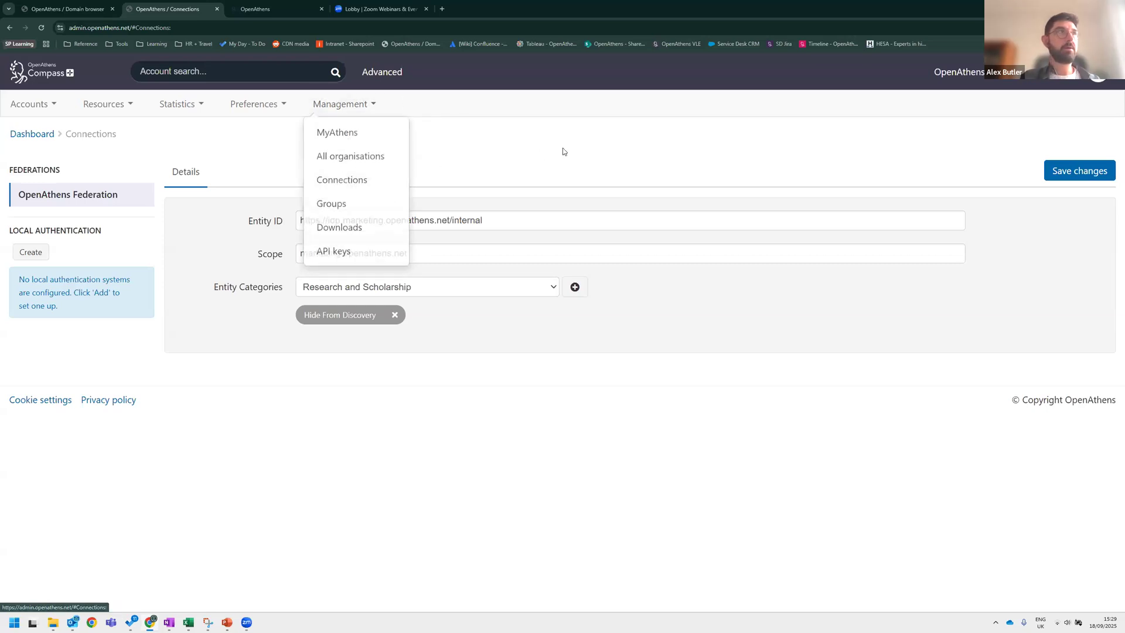
pyautogui.moveTo(492, 220); pyautogui.dragTo(295, 216)
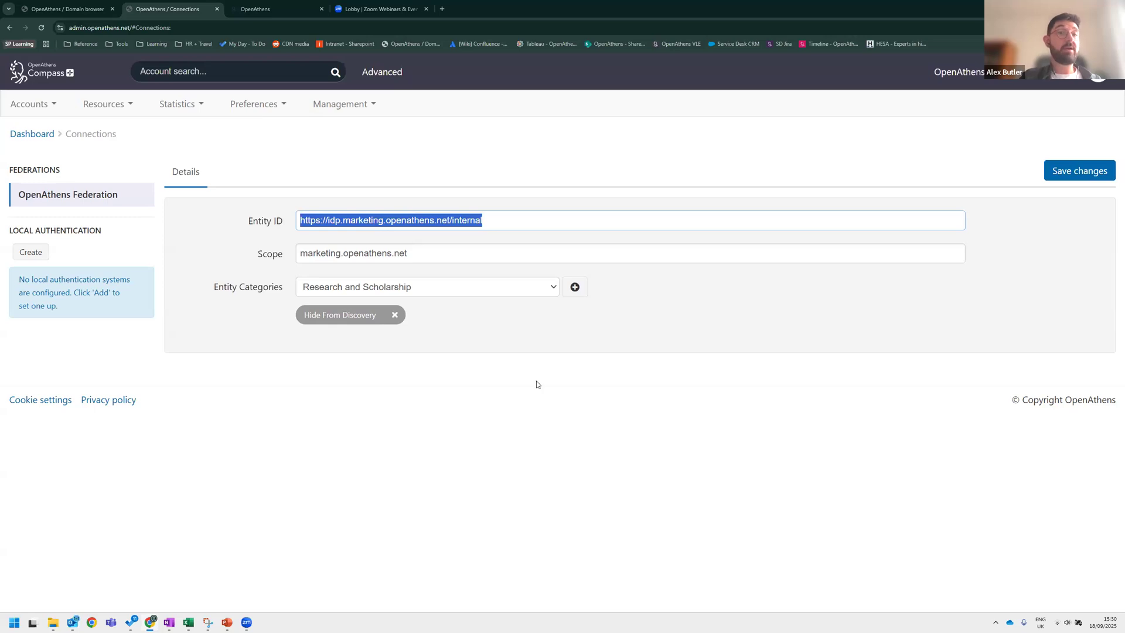
pyautogui.moveTo(247, 221); pyautogui.dragTo(283, 224)
pyautogui.click(433, 221)
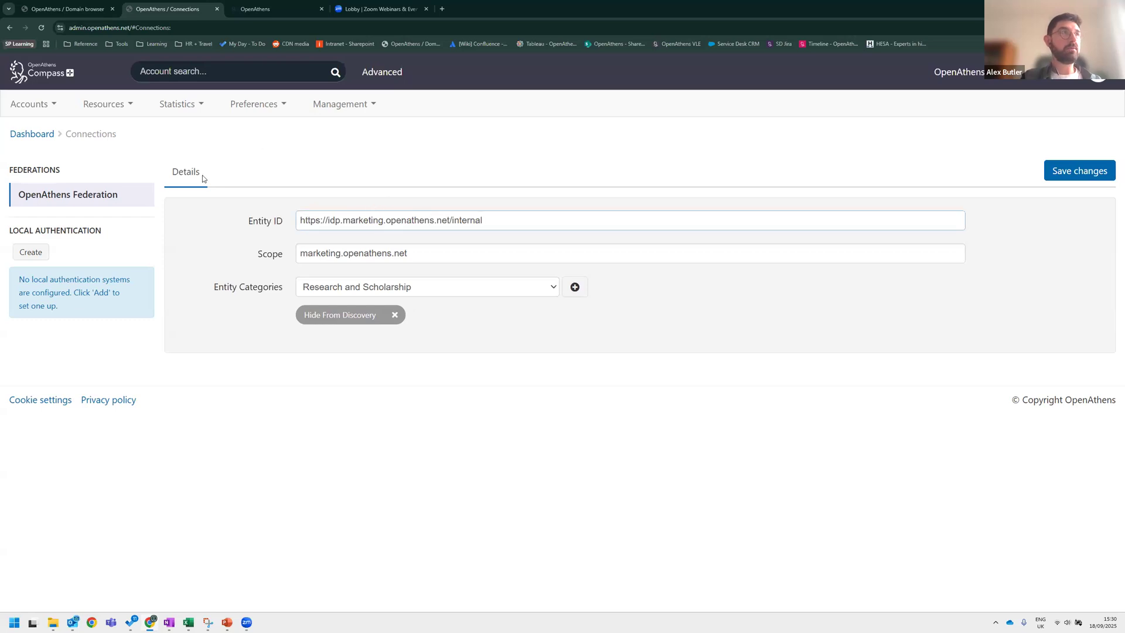
pyautogui.click(296, 175)
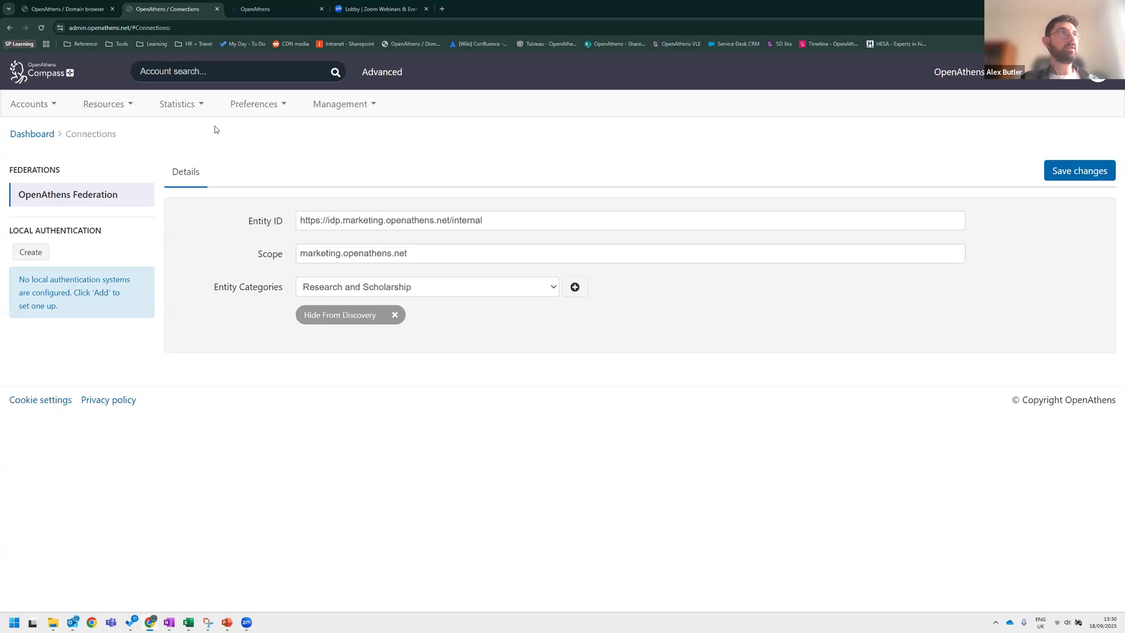
# Open the resource catalogue and browse the Available and Allocated resources.
pyautogui.click(28, 105)
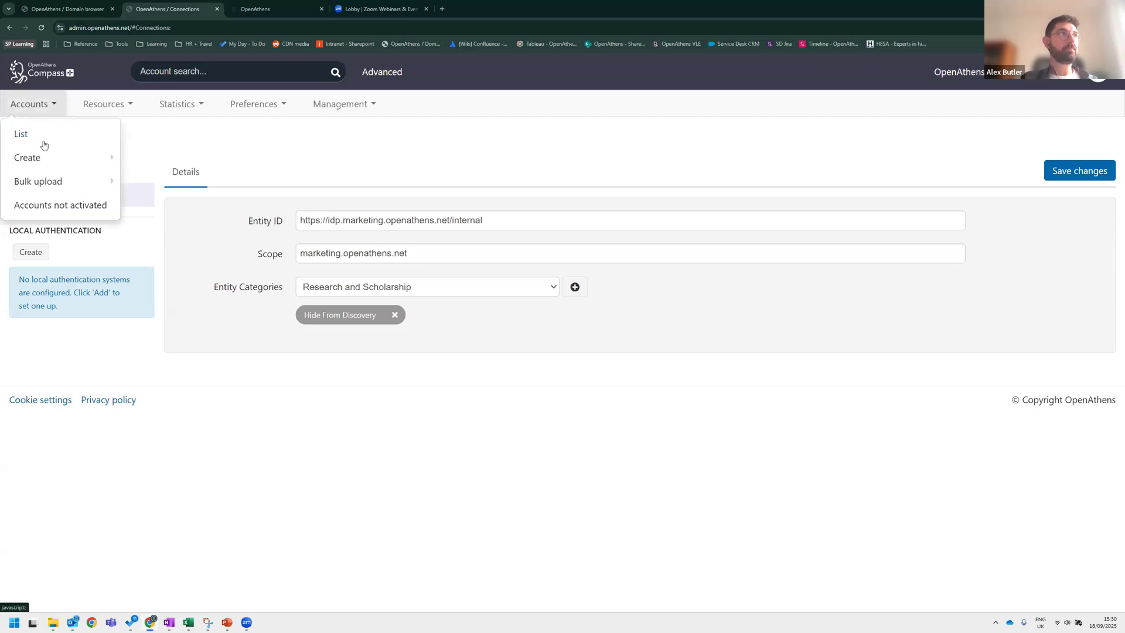
pyautogui.click(123, 108)
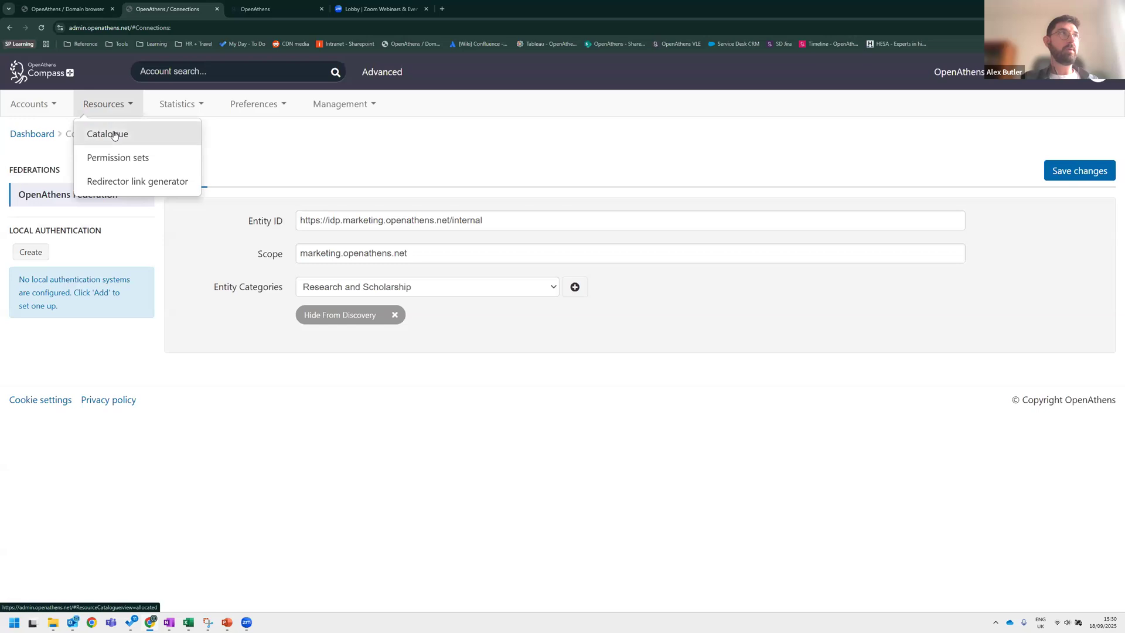
pyautogui.click(114, 135)
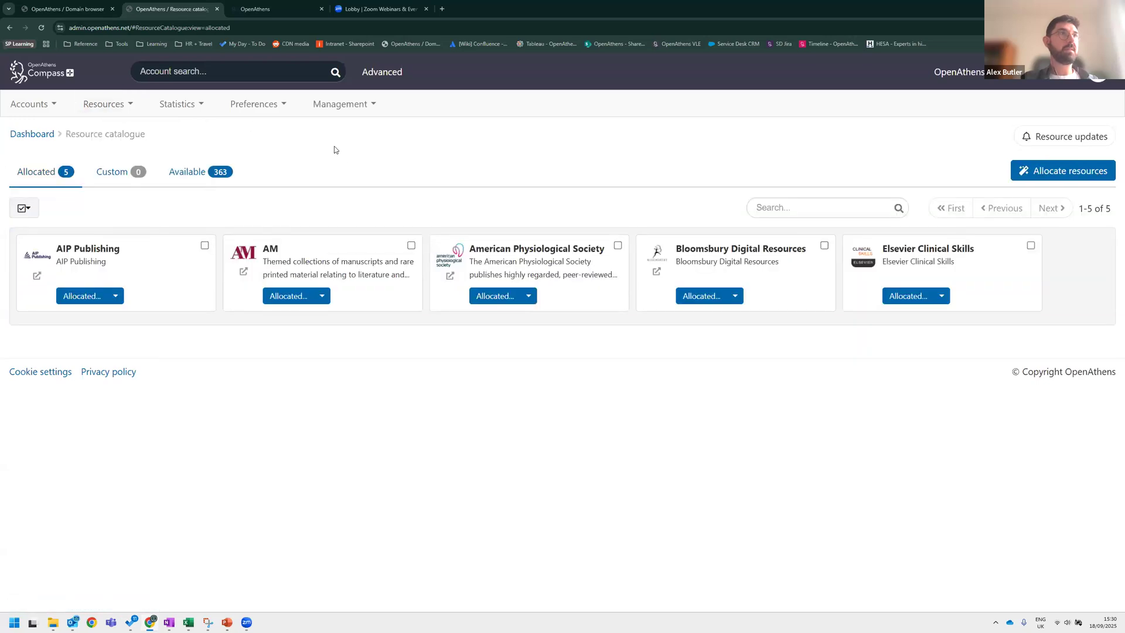
pyautogui.click(114, 108)
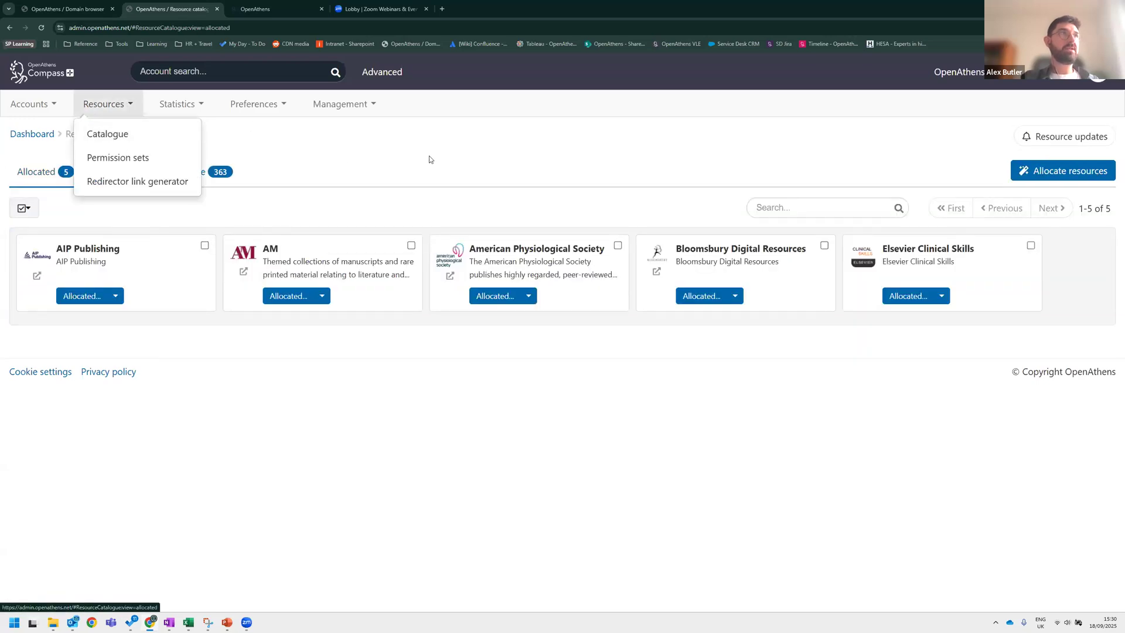
pyautogui.click(212, 176)
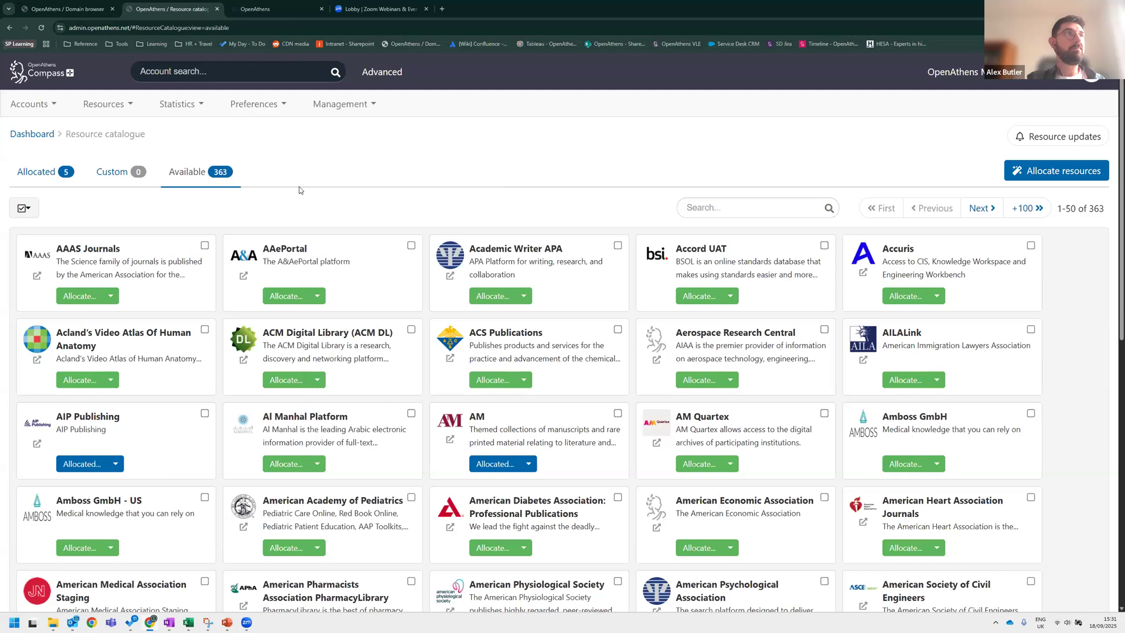
pyautogui.click(32, 176)
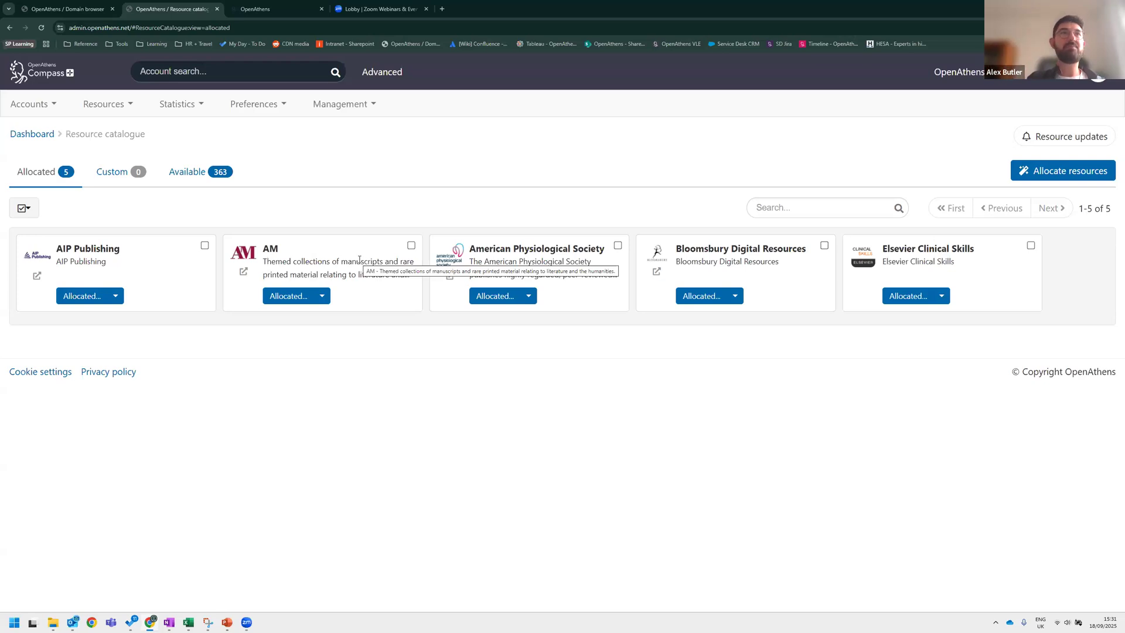
# Open Bloomsbury Digital Resources and review its type, entity ID, source and owner details.
pyautogui.click(710, 250)
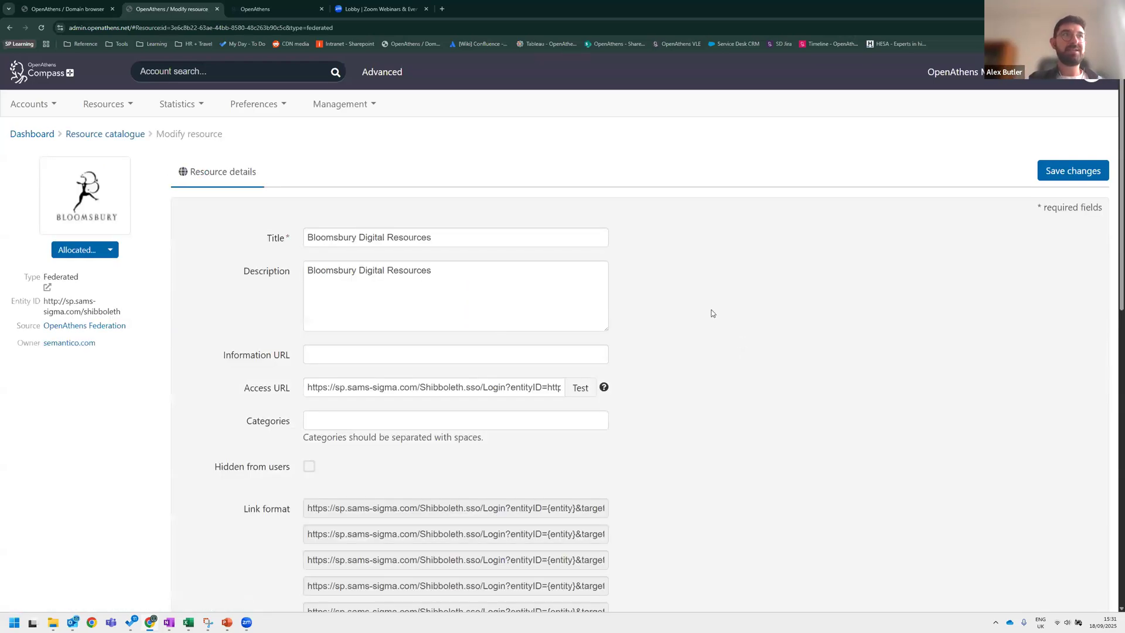
pyautogui.click(588, 273)
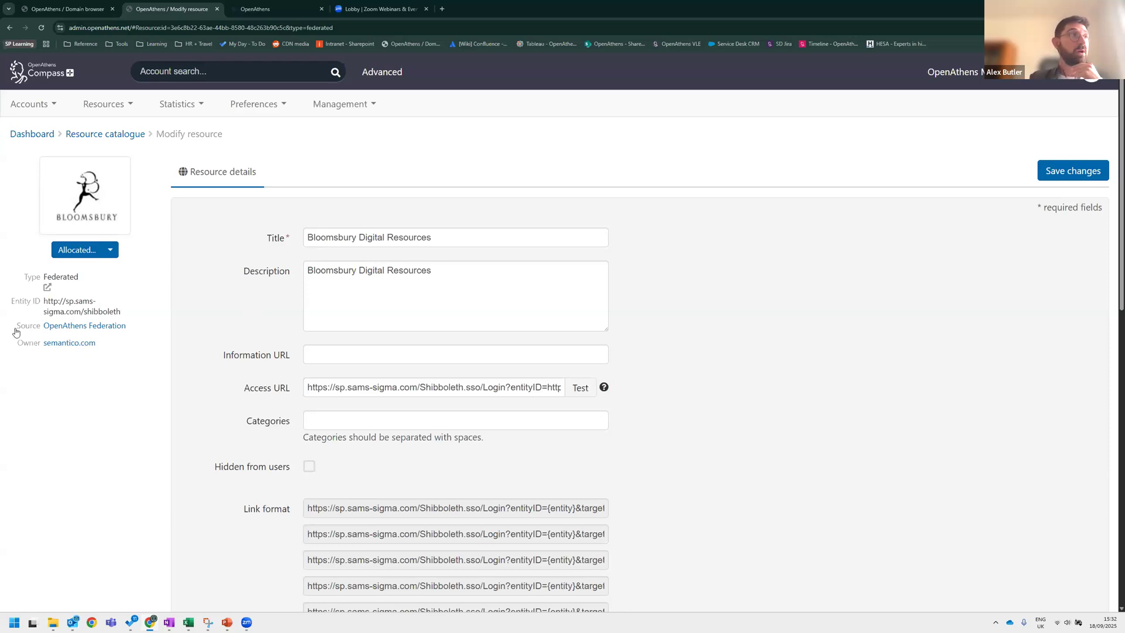
pyautogui.moveTo(17, 324); pyautogui.dragTo(146, 335)
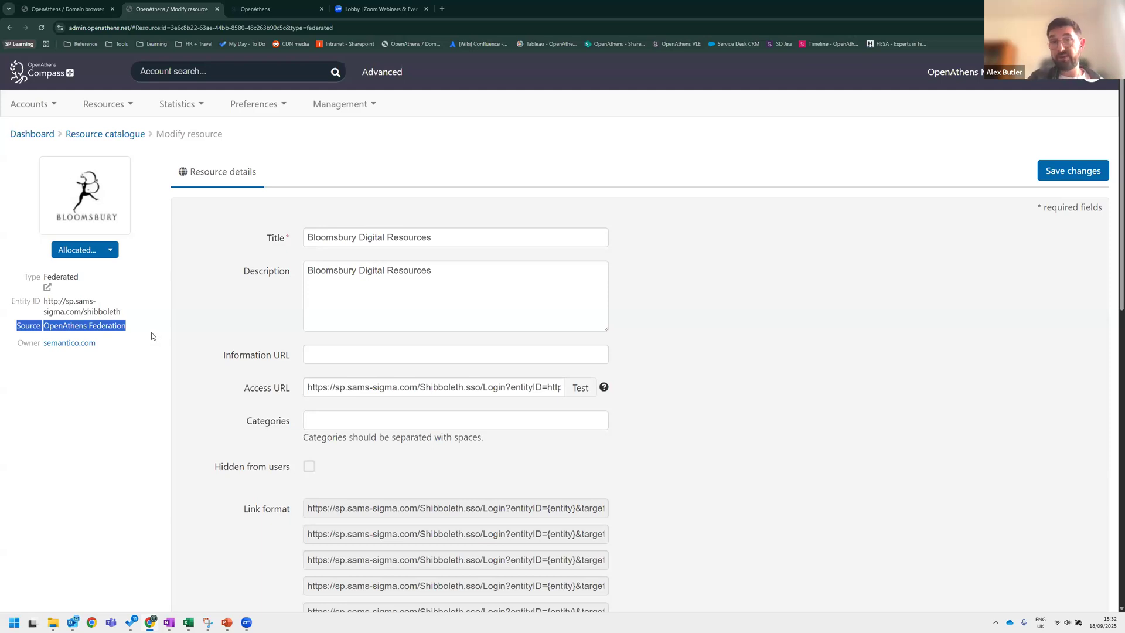
pyautogui.click(63, 276)
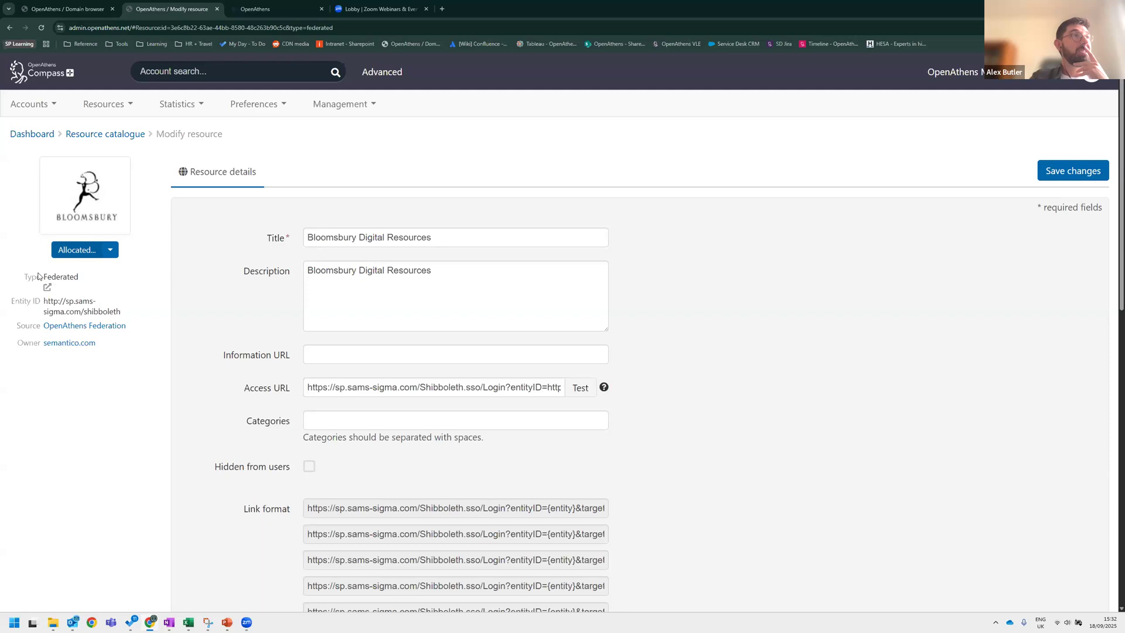
pyautogui.moveTo(41, 276); pyautogui.dragTo(81, 280)
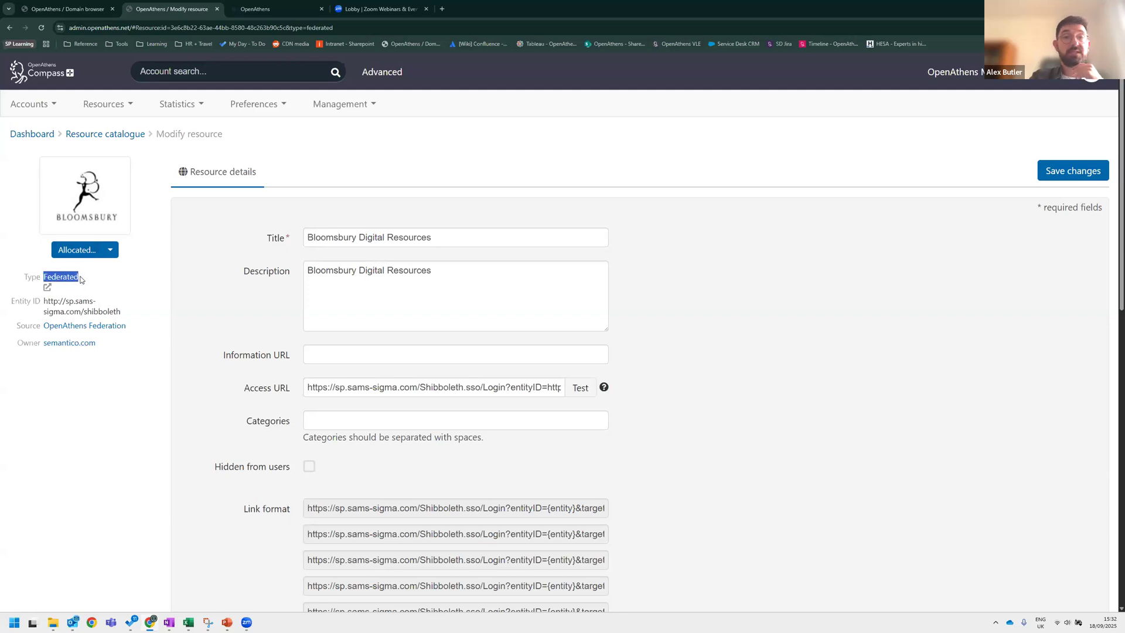
pyautogui.click(97, 289)
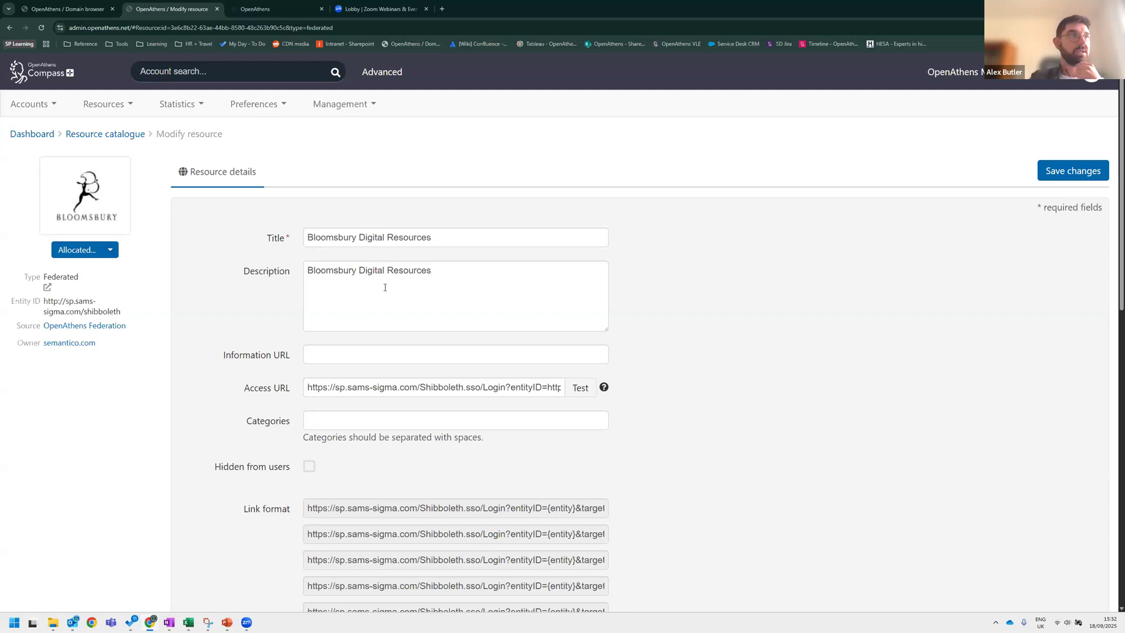
# Scroll through the resource's link formats to review their associated domains.
pyautogui.scroll(-1, 496, 263)
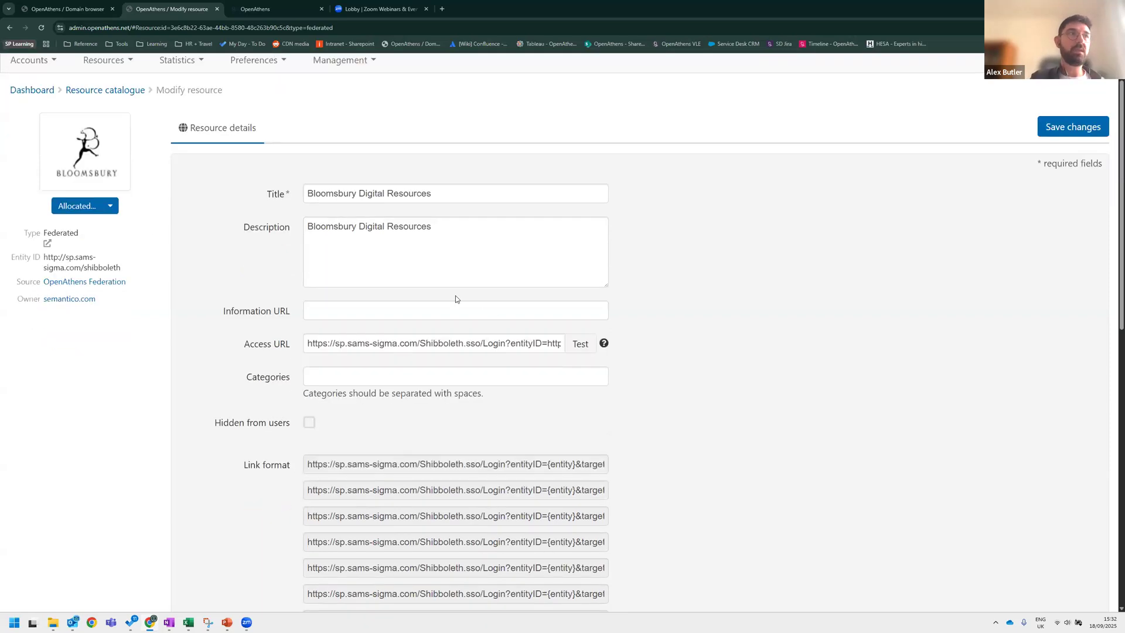
pyautogui.scroll(-2, 437, 313)
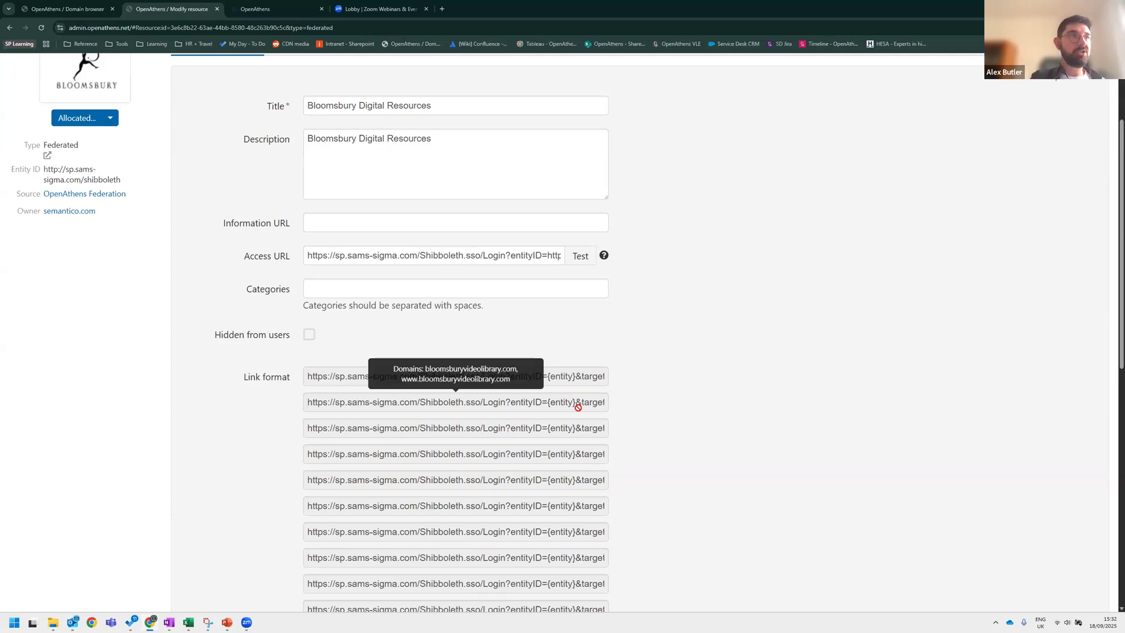
pyautogui.scroll(-1, 572, 431)
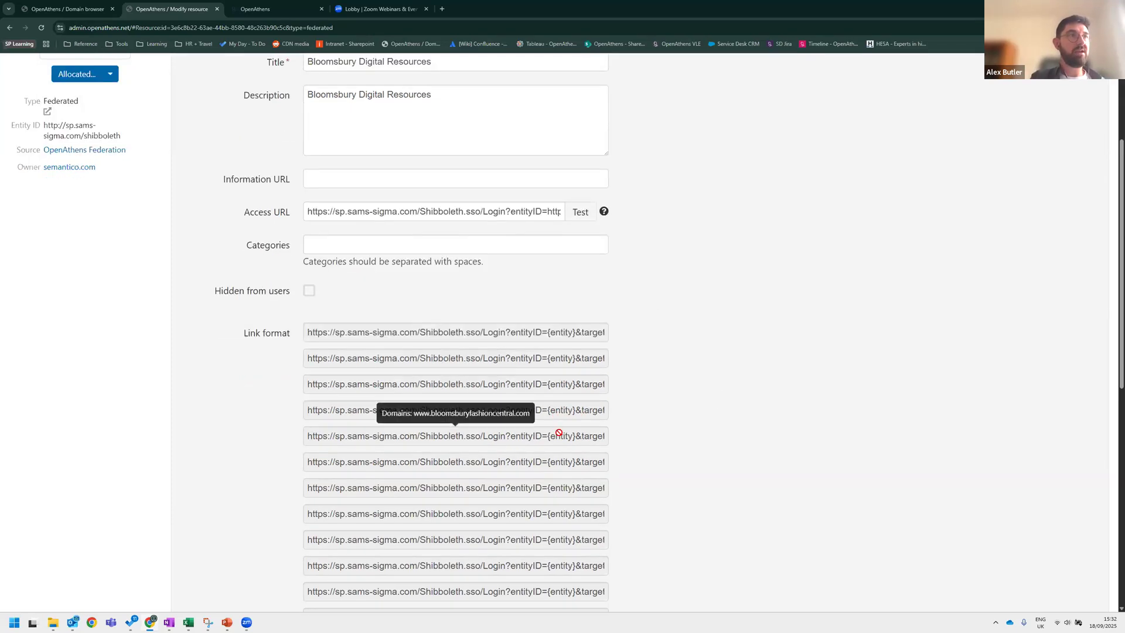
pyautogui.scroll(-1, 562, 419)
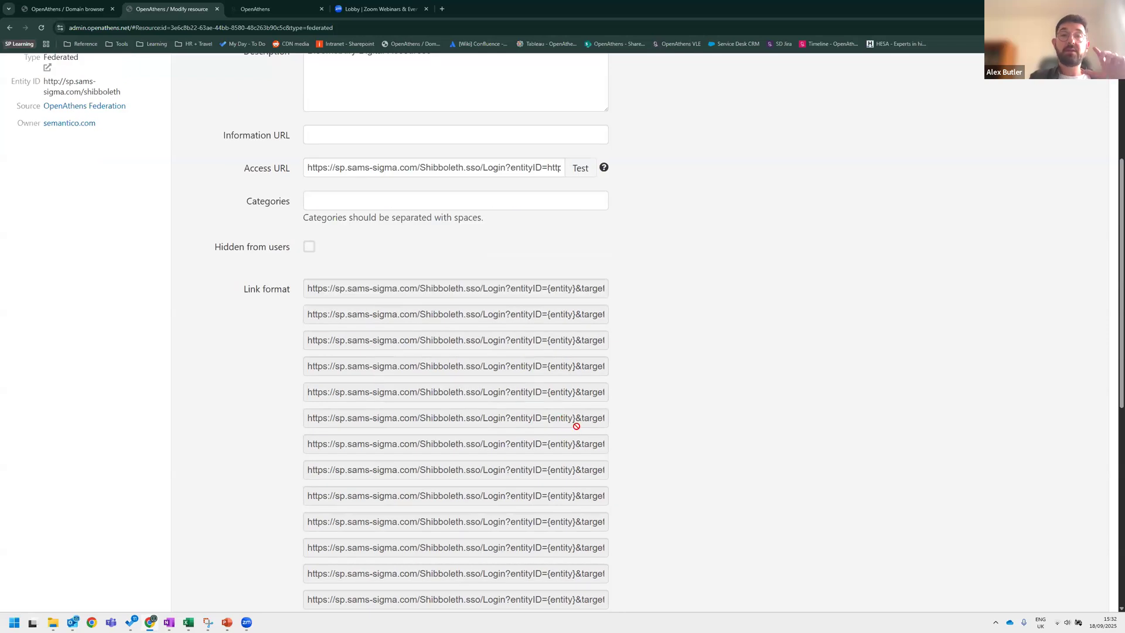
pyautogui.scroll(1, 662, 398)
pyautogui.scroll(-1, 694, 384)
pyautogui.scroll(-2, 410, 280)
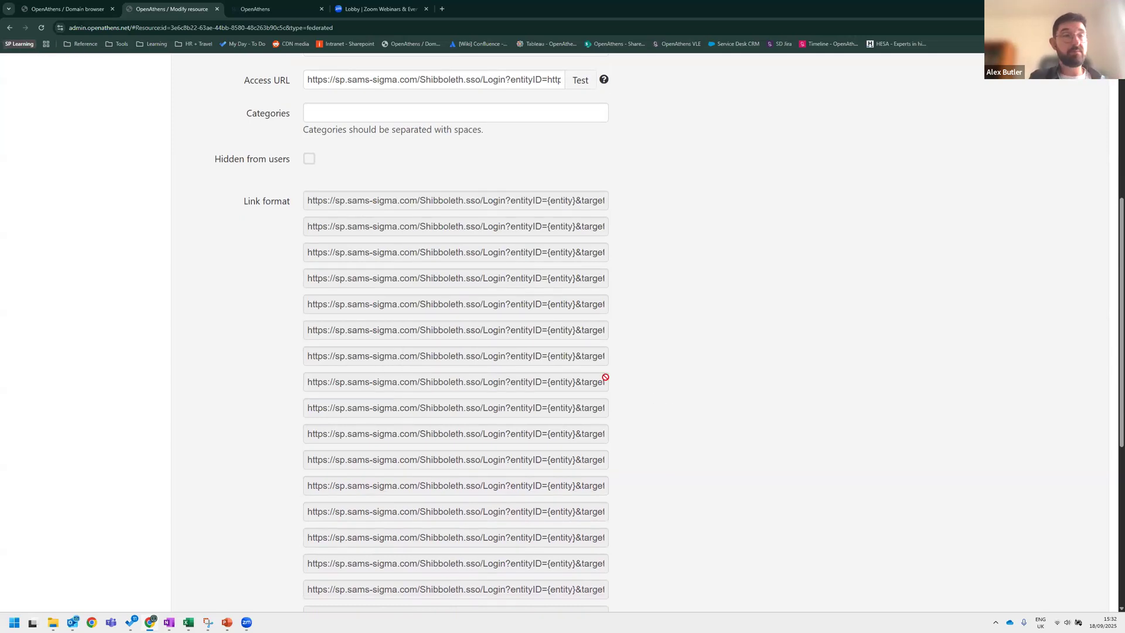
pyautogui.moveTo(578, 433)
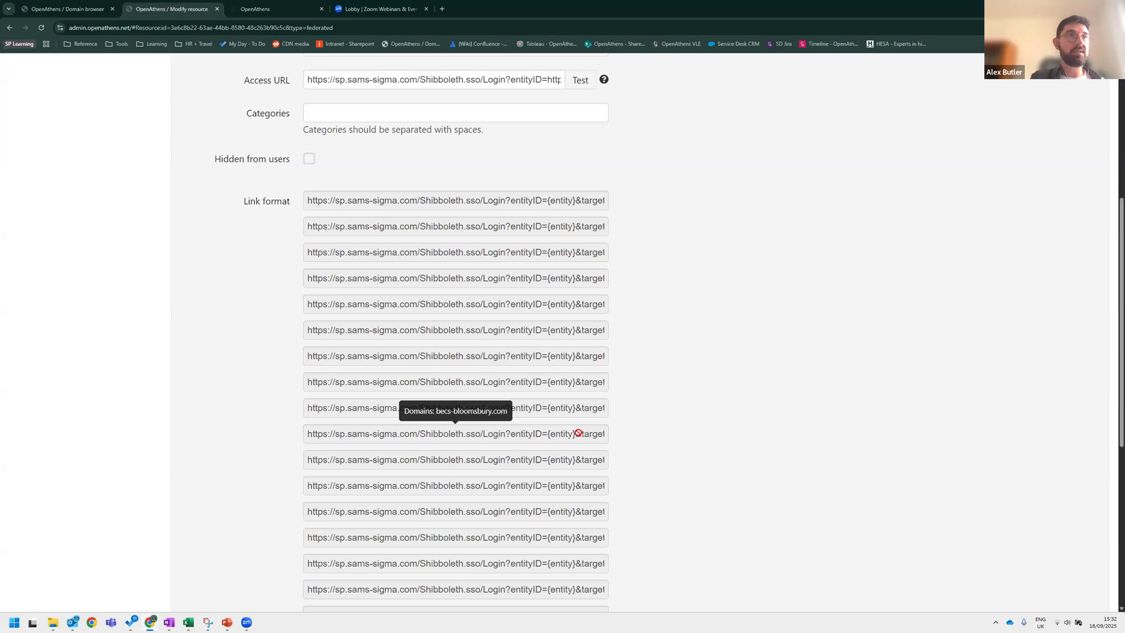
pyautogui.scroll(-1, 582, 461)
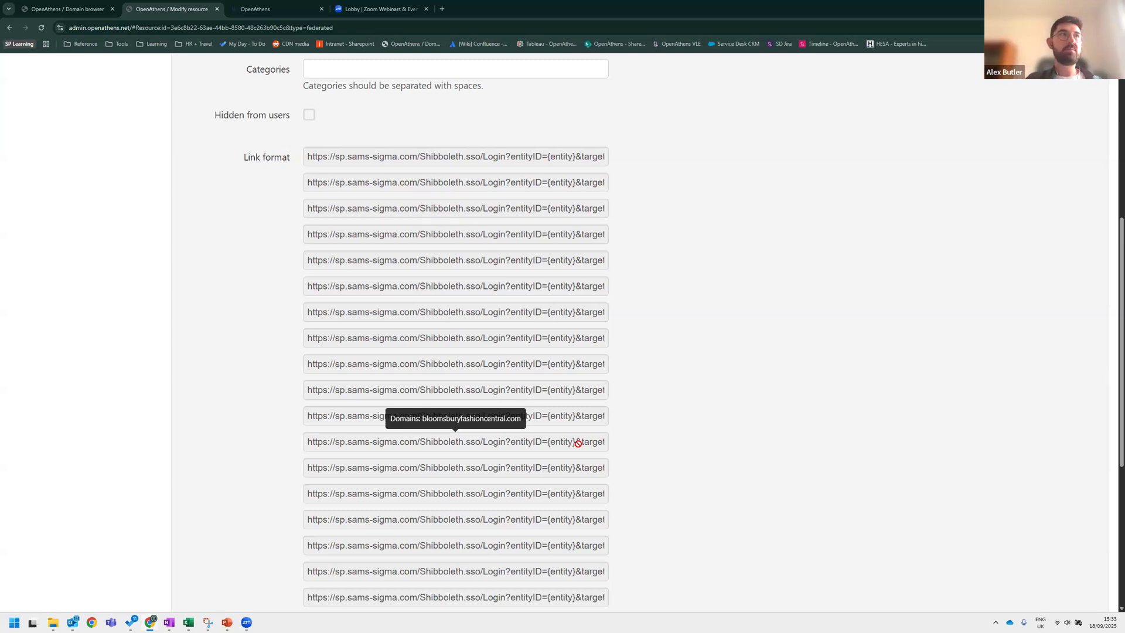
pyautogui.scroll(6, 579, 443)
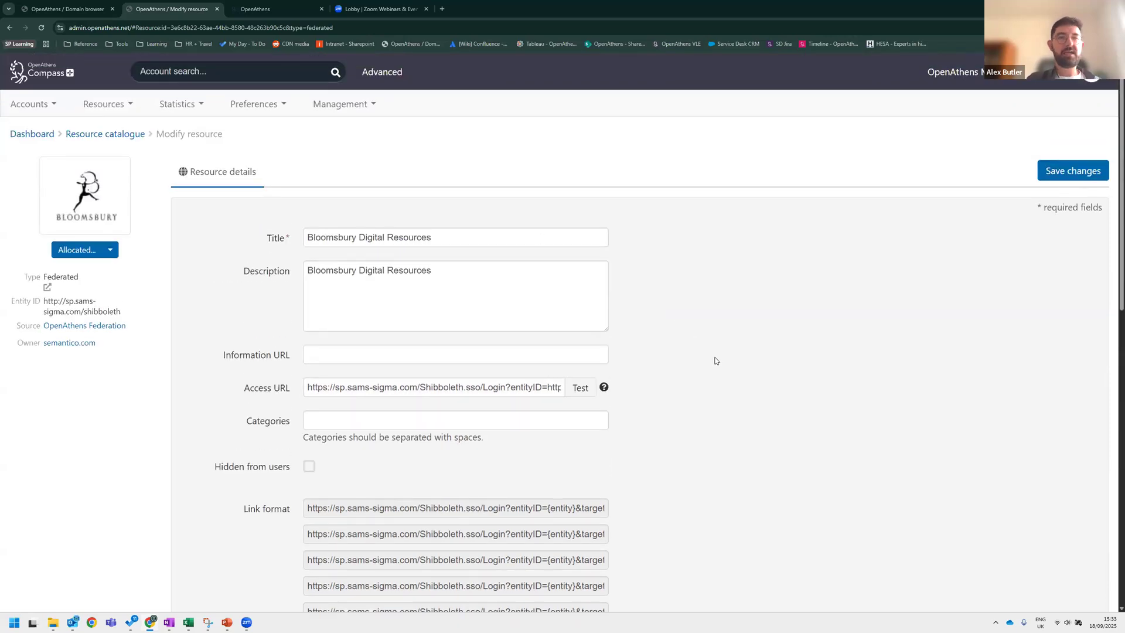
pyautogui.scroll(-2, 721, 369)
pyautogui.scroll(-2, 740, 369)
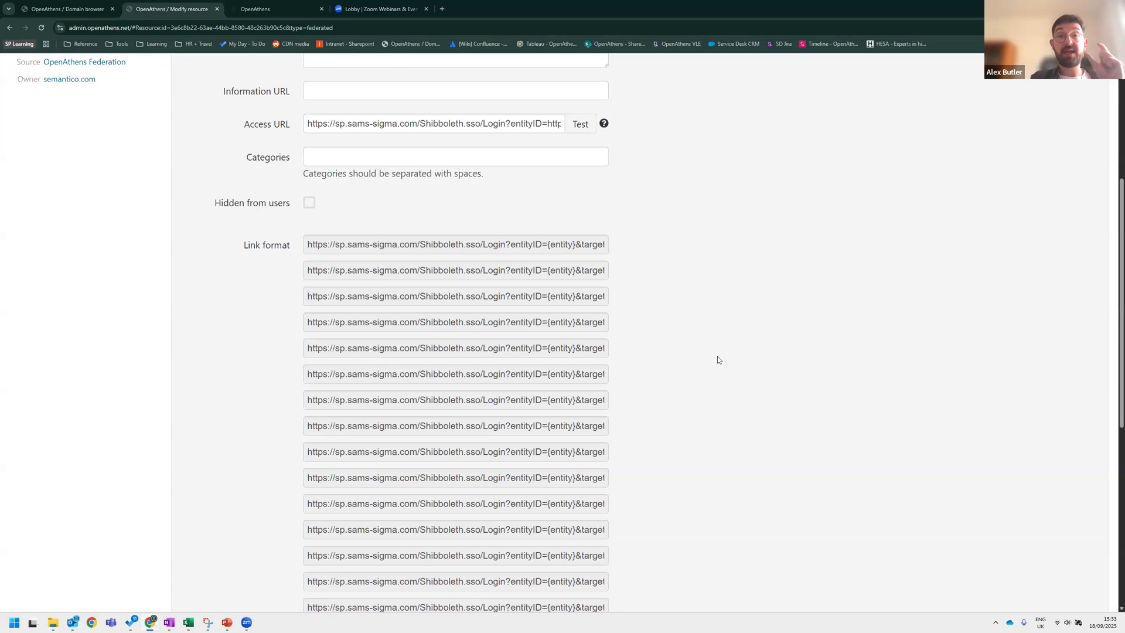
pyautogui.scroll(-1, 701, 397)
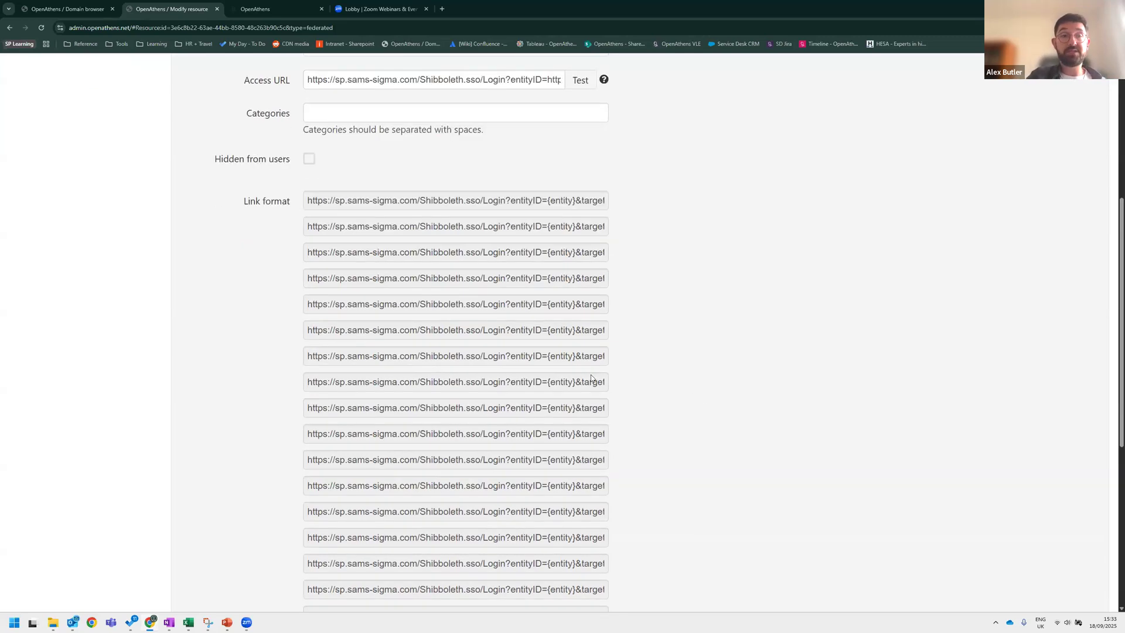
pyautogui.scroll(-3, 523, 356)
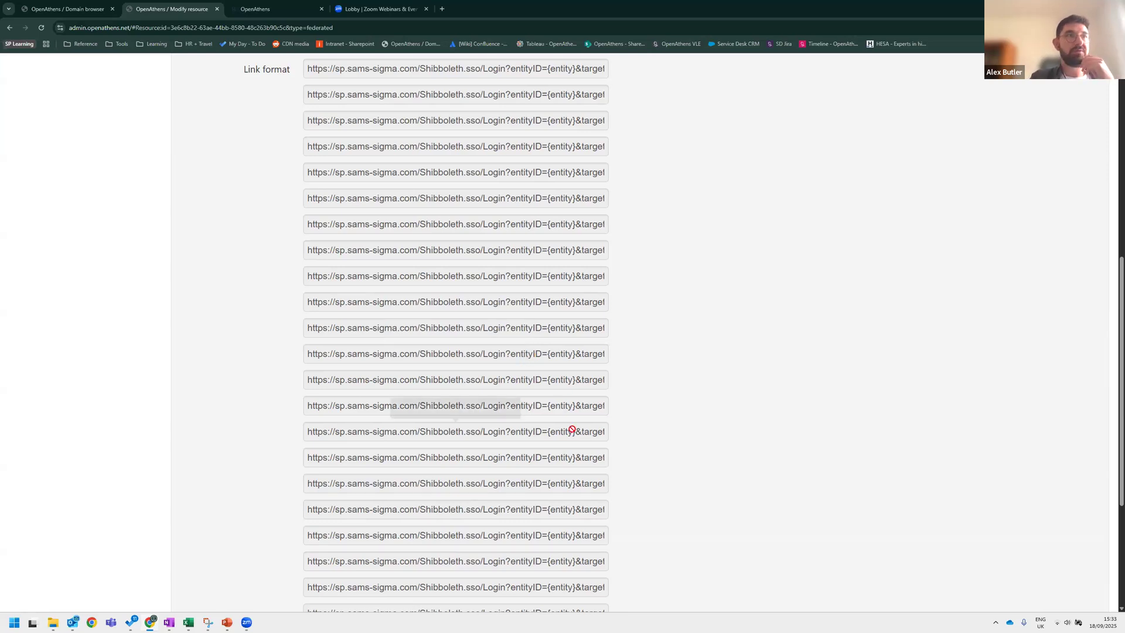
pyautogui.scroll(-3, 572, 434)
pyautogui.scroll(-3, 563, 442)
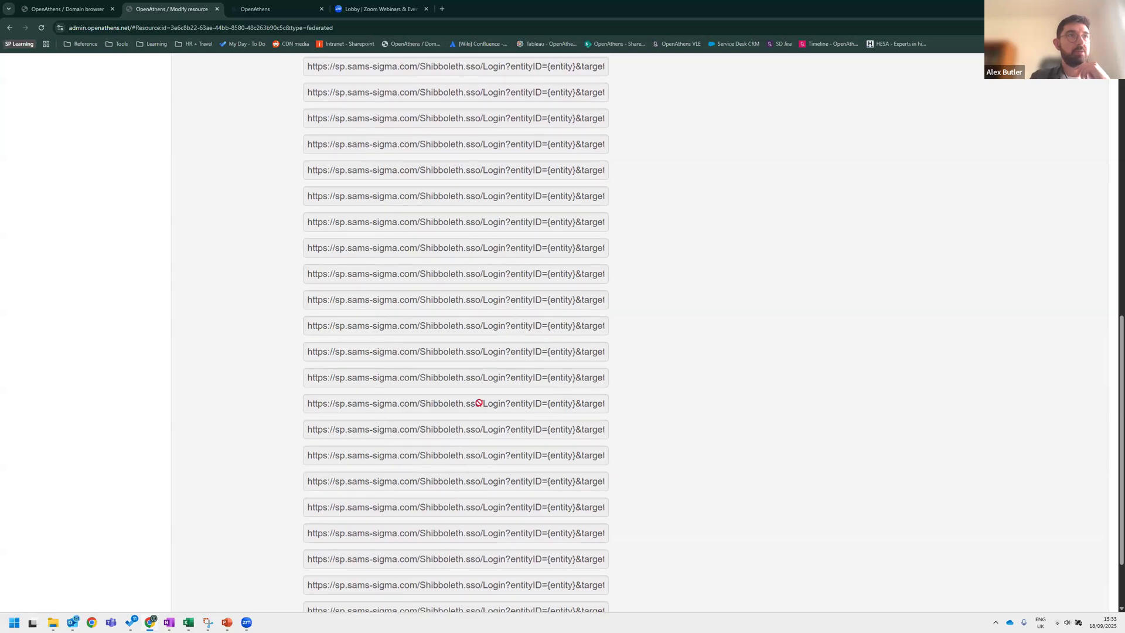
pyautogui.scroll(-3, 606, 409)
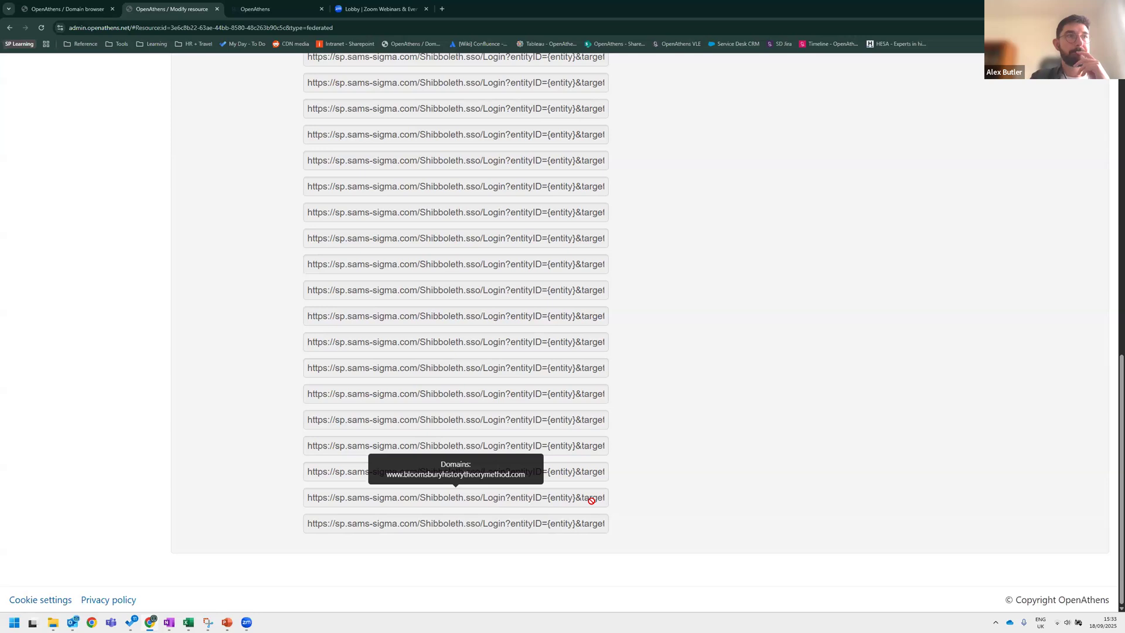
pyautogui.scroll(15, 589, 495)
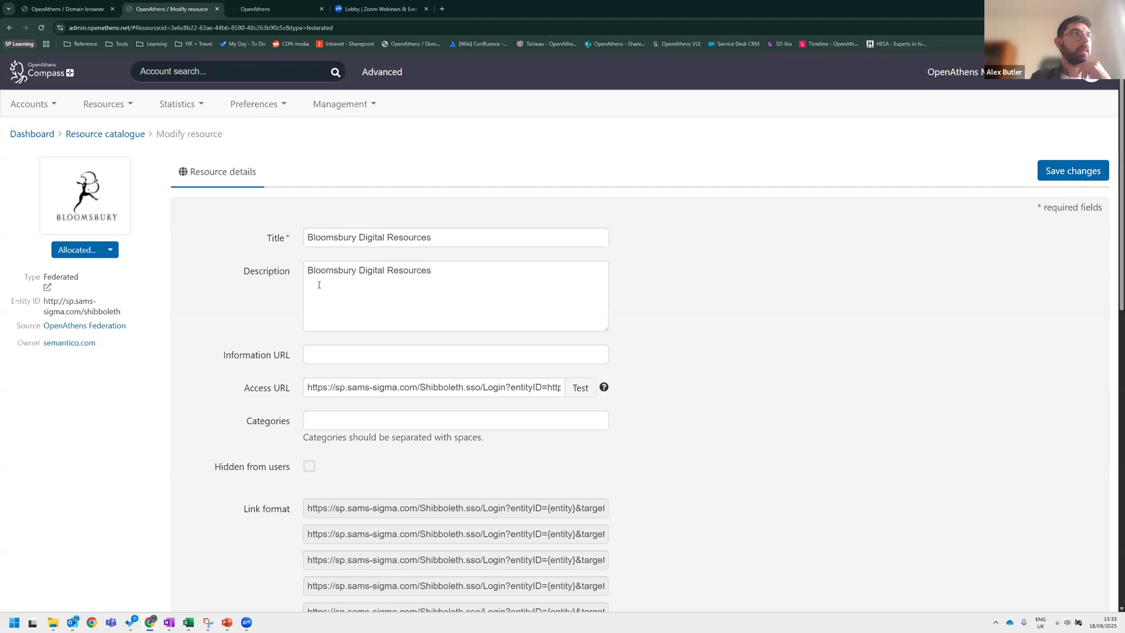
# Open the AM allocated resource and review which permission sets it is allocated to, closing the dialog without changes.
pyautogui.click(127, 136)
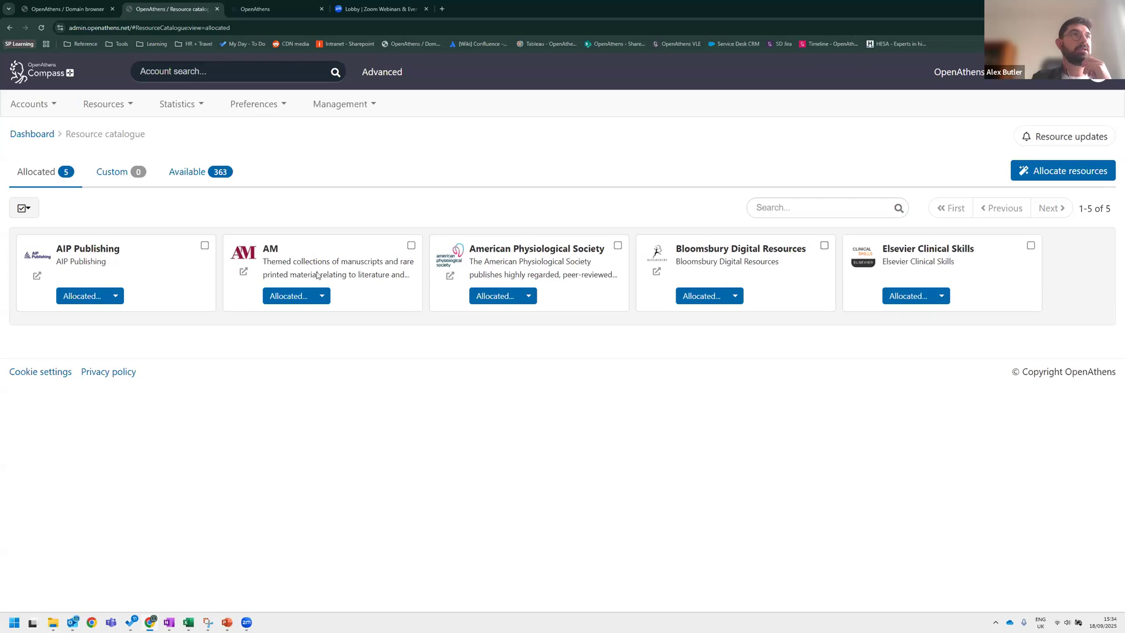
pyautogui.click(296, 251)
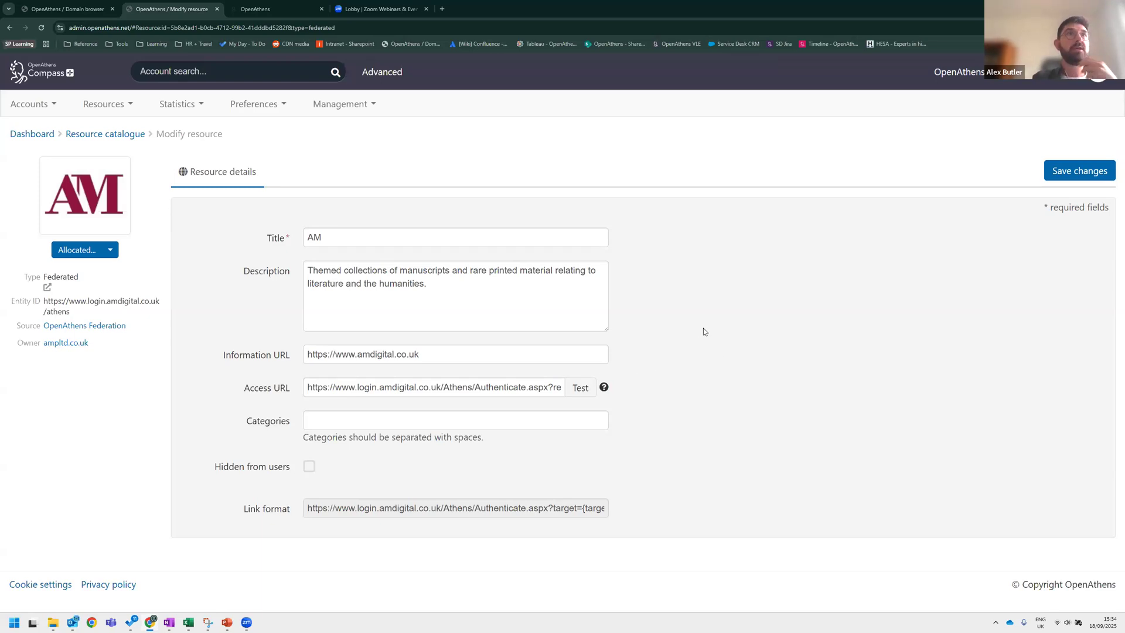
pyautogui.click(108, 251)
pyautogui.click(135, 273)
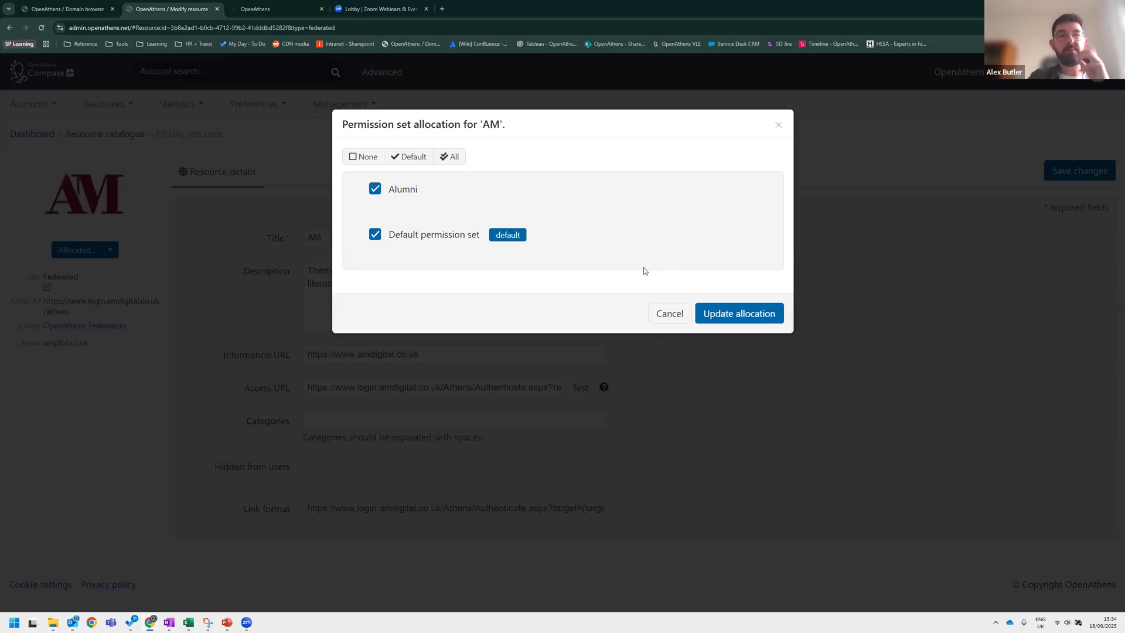
pyautogui.click(657, 311)
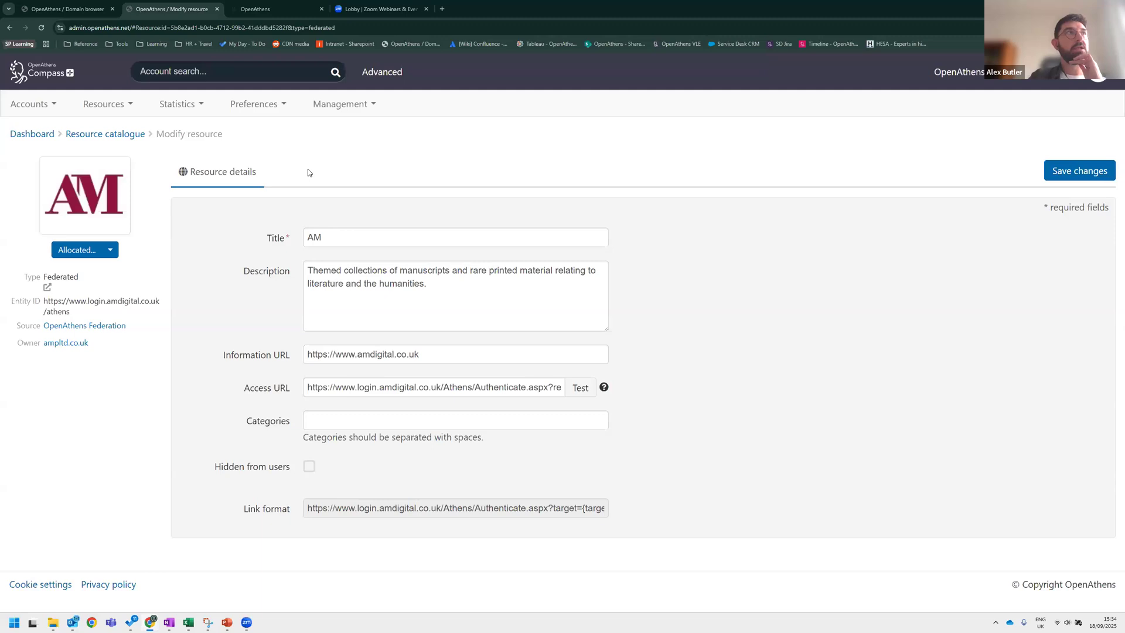
# Open Amsterdam University Press from the Available resources and review its permission set allocation, cancelling without changes.
pyautogui.click(115, 134)
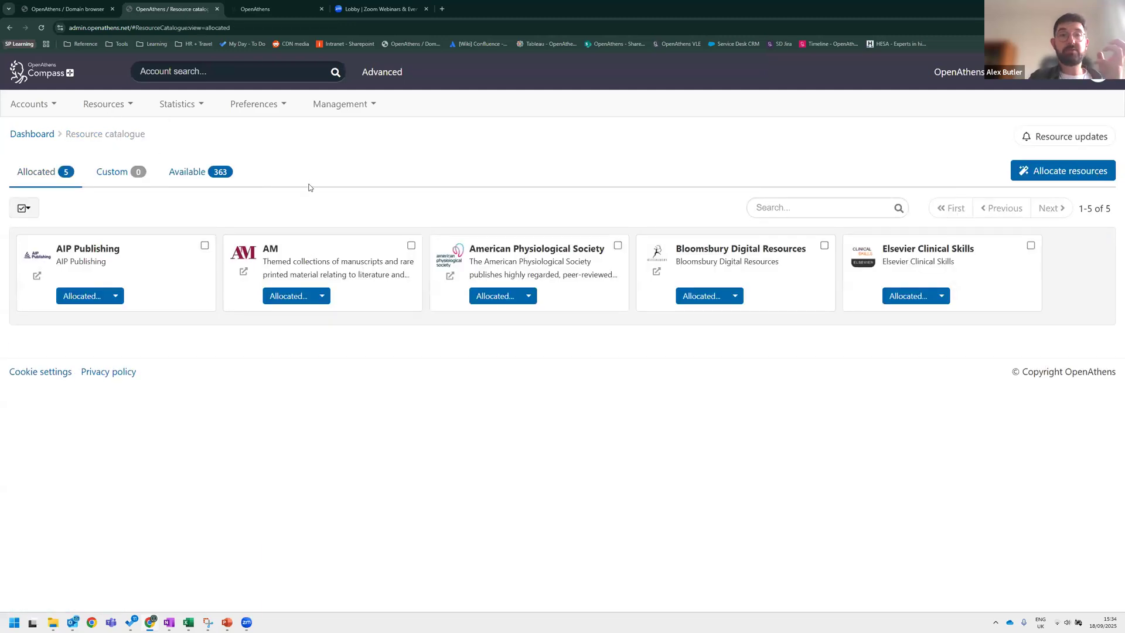
pyautogui.click(208, 170)
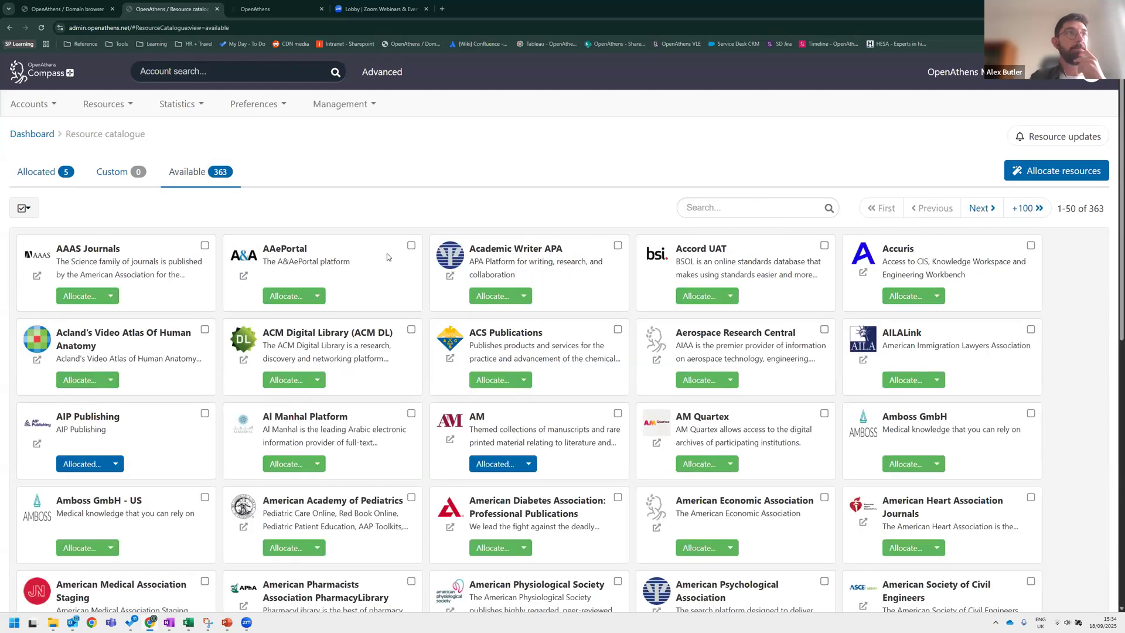
pyautogui.scroll(-8, 388, 254)
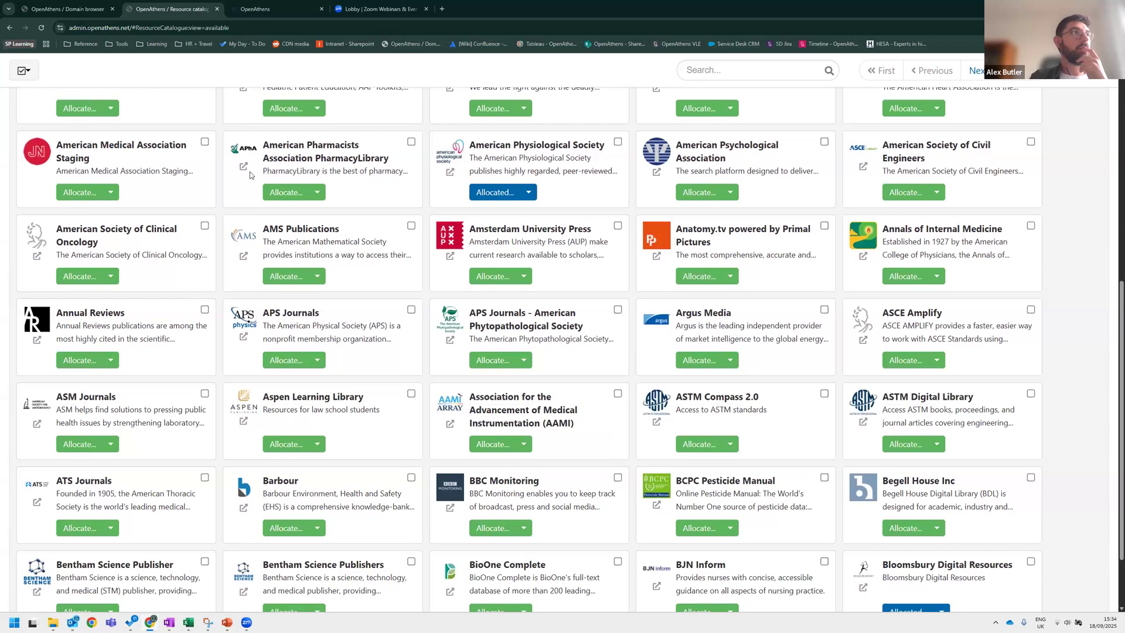
pyautogui.scroll(-1, 327, 194)
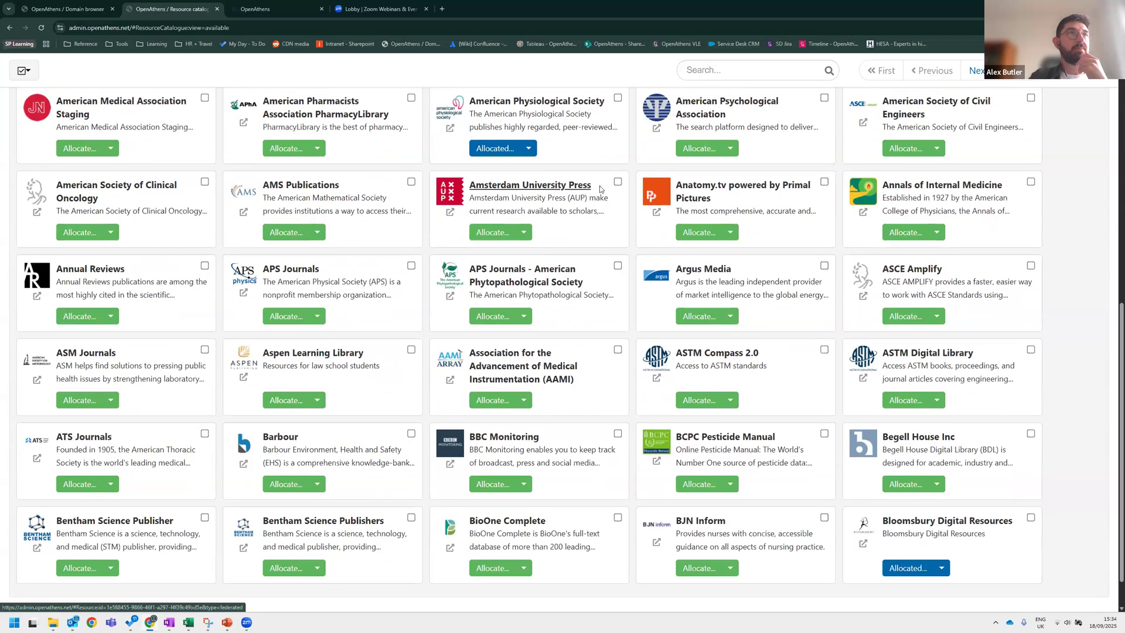
pyautogui.click(600, 187)
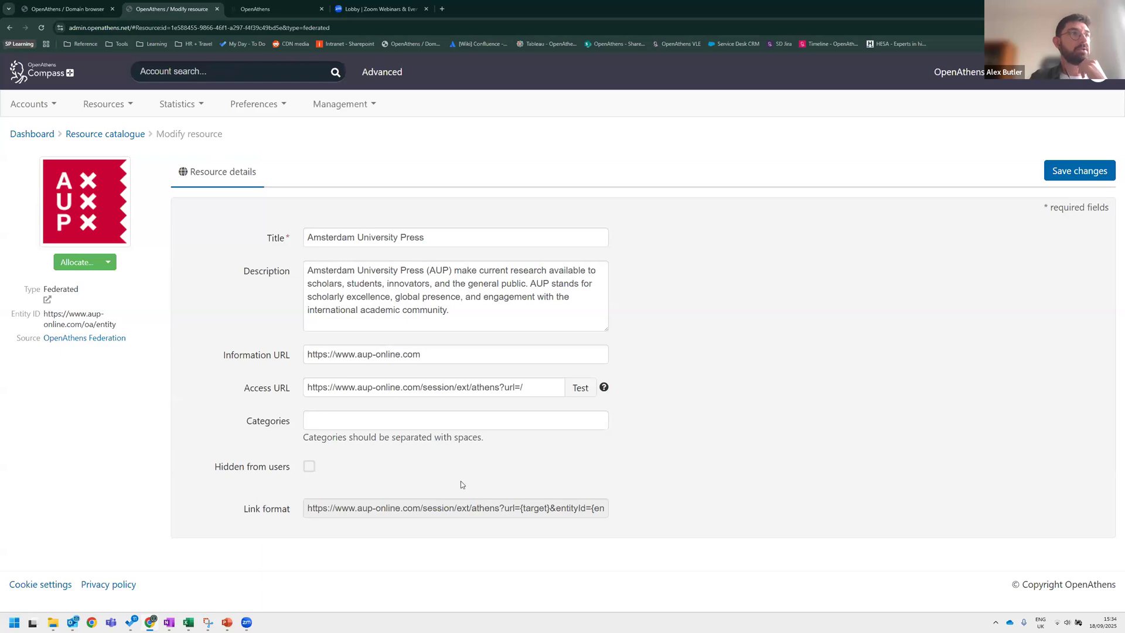
pyautogui.click(108, 262)
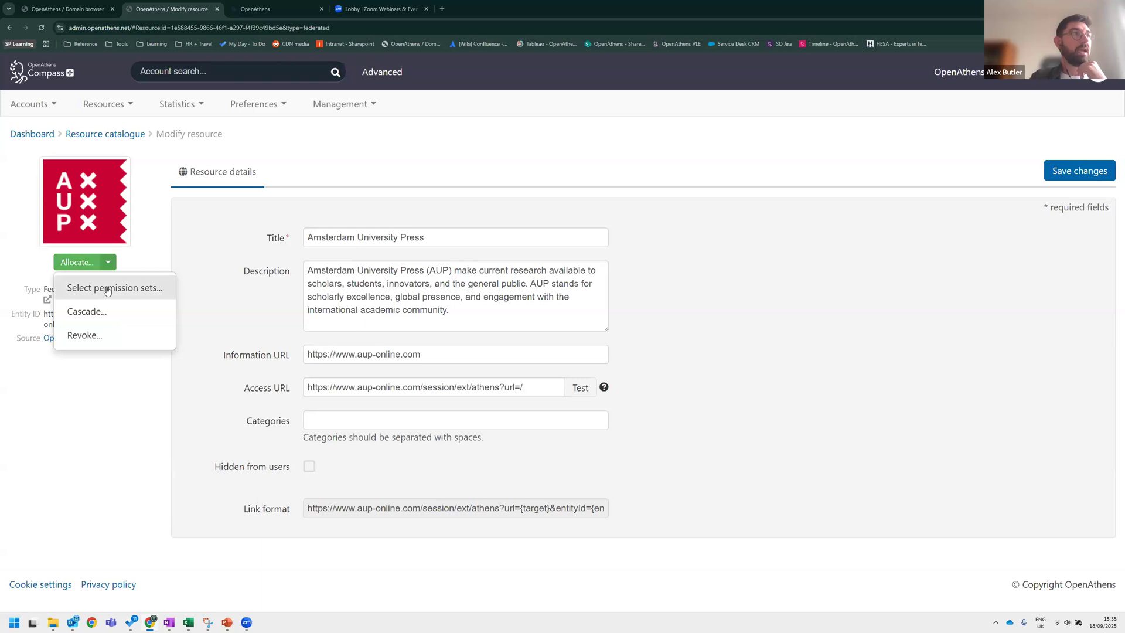
pyautogui.click(107, 291)
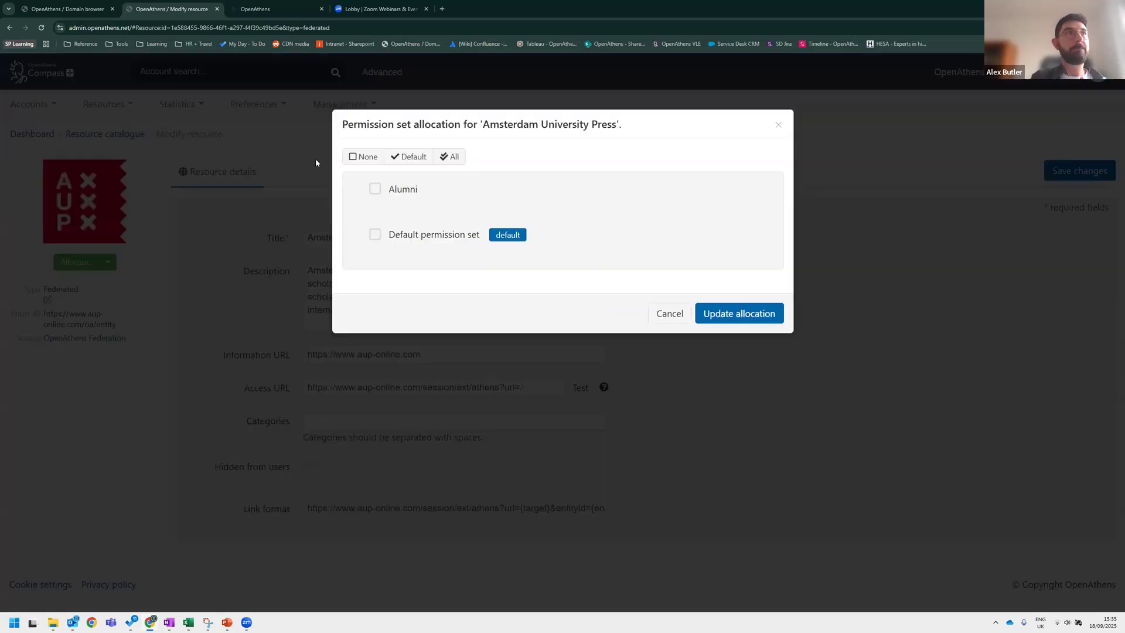
pyautogui.click(363, 156)
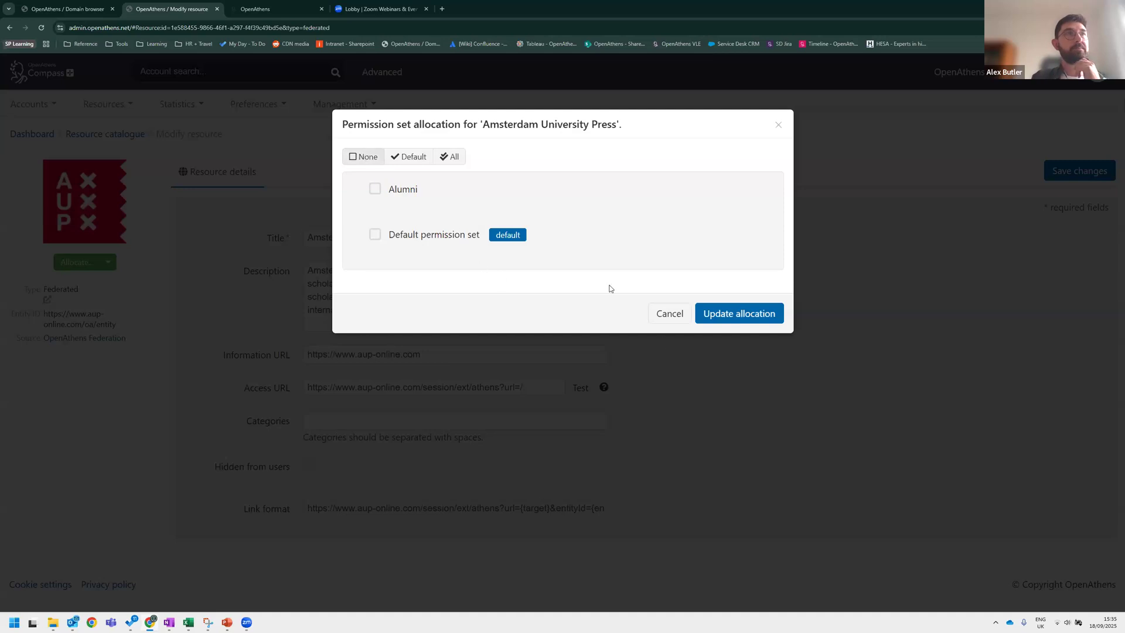
pyautogui.click(661, 313)
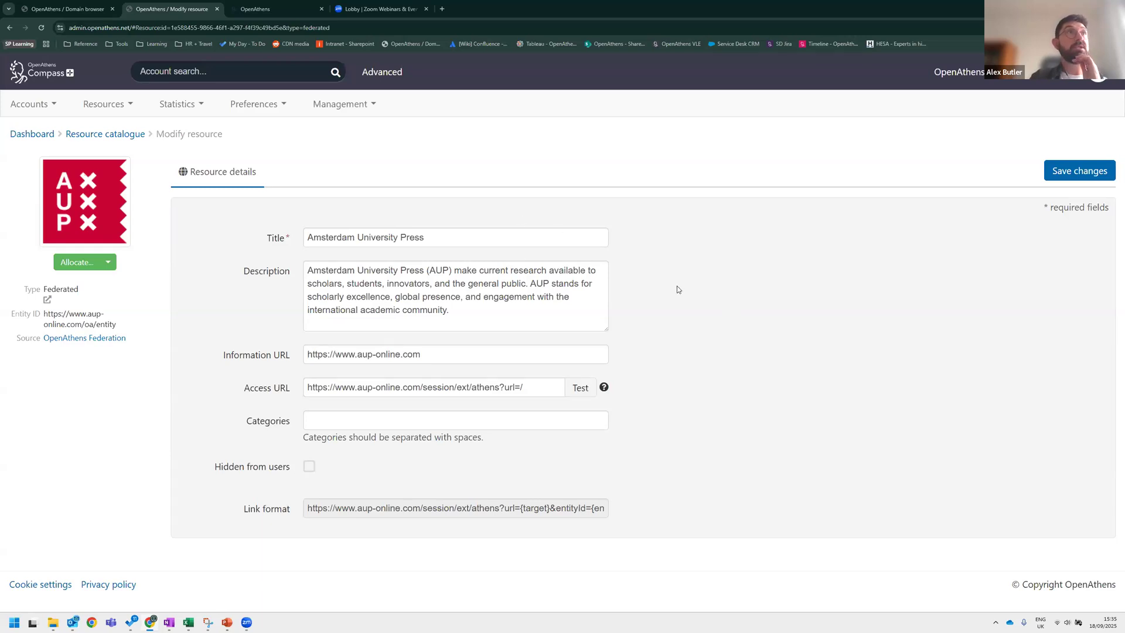
# Search the OpenAthens documentation for permission sets and open the Permission sets help page.
pyautogui.click(249, 9)
pyautogui.click(498, 211)
pyautogui.write('permission sets')
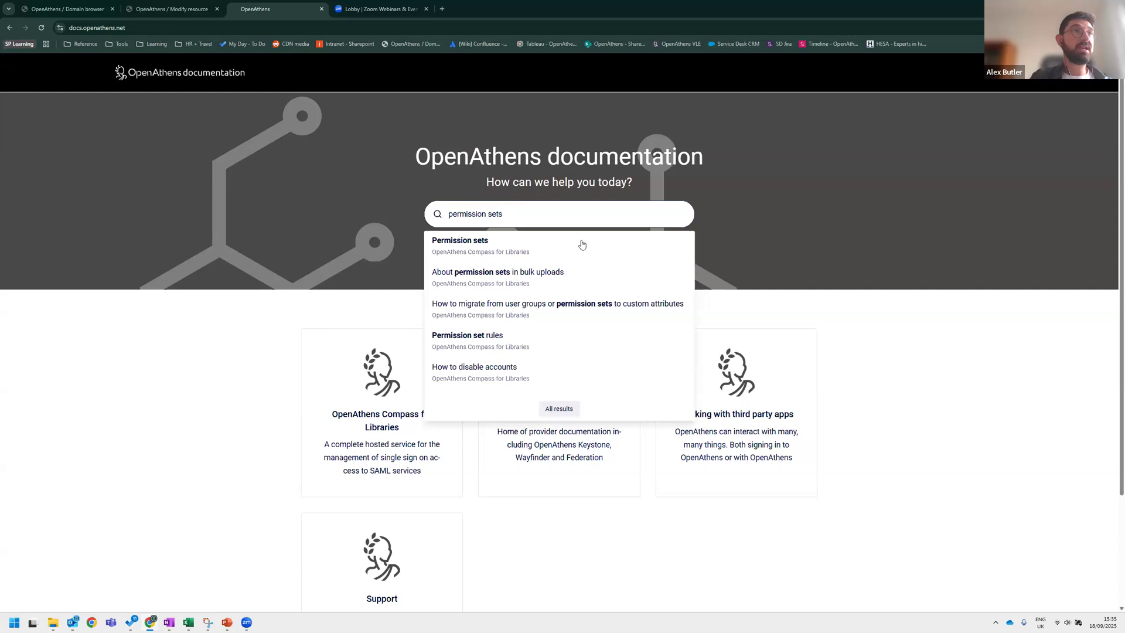
pyautogui.click(515, 249)
pyautogui.hotkey('ctrl', 'l')
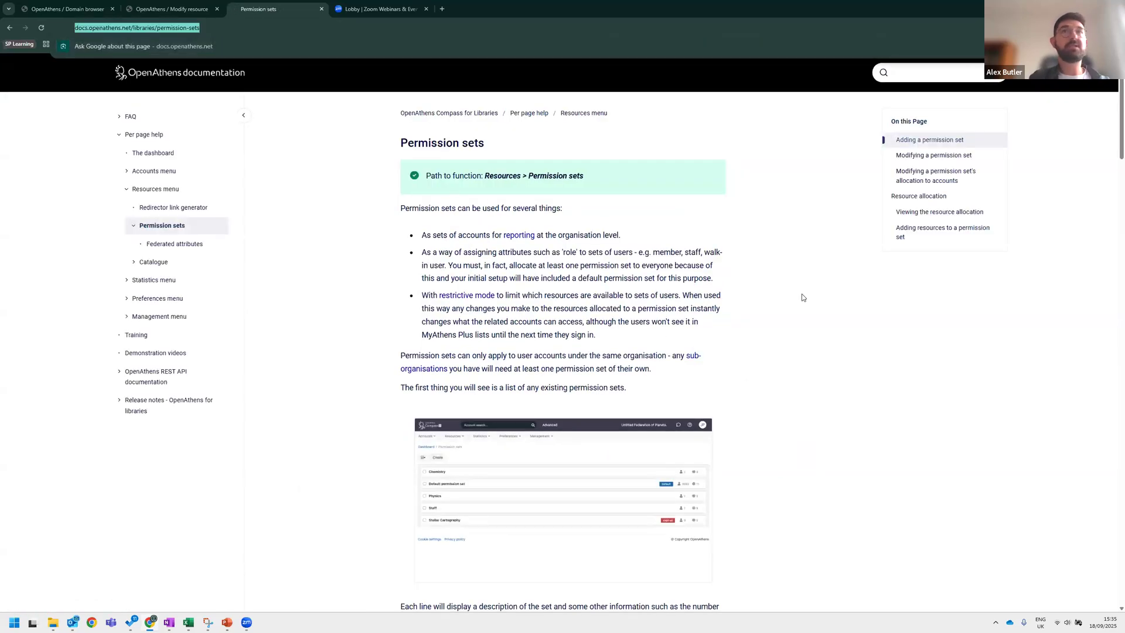
pyautogui.hotkey('alt', 'Tab')
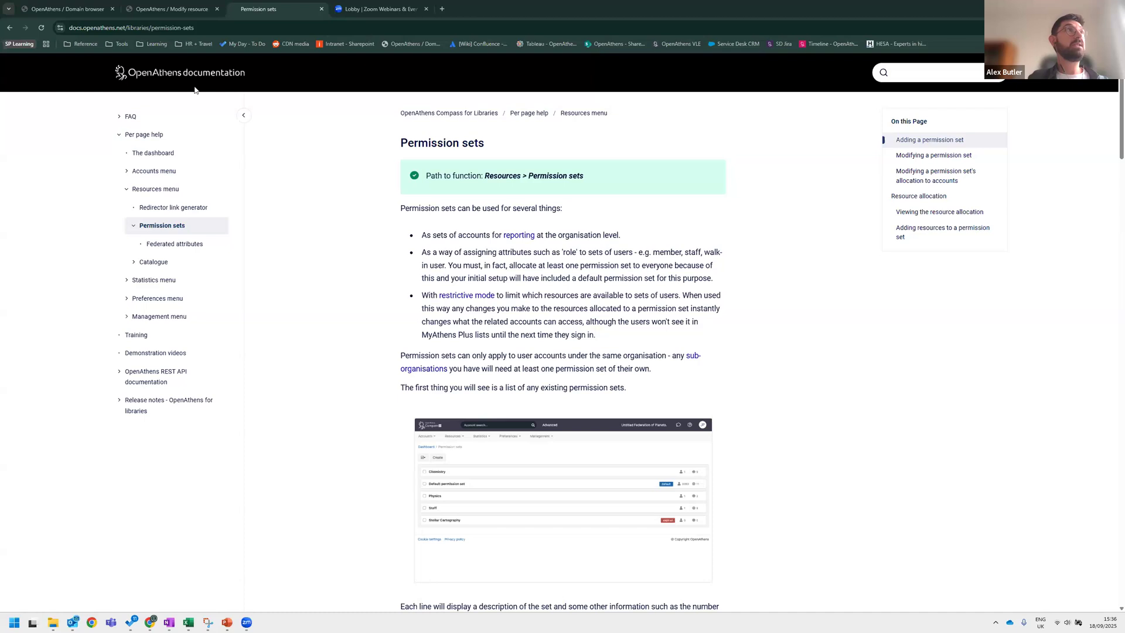
pyautogui.click(164, 8)
pyautogui.click(76, 8)
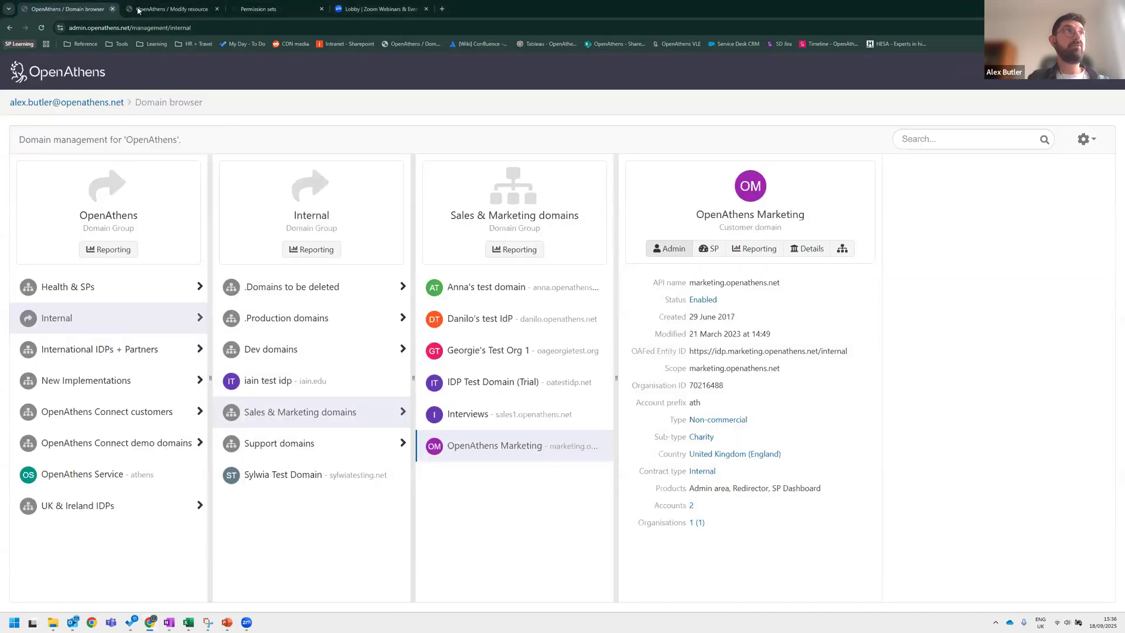
pyautogui.click(164, 9)
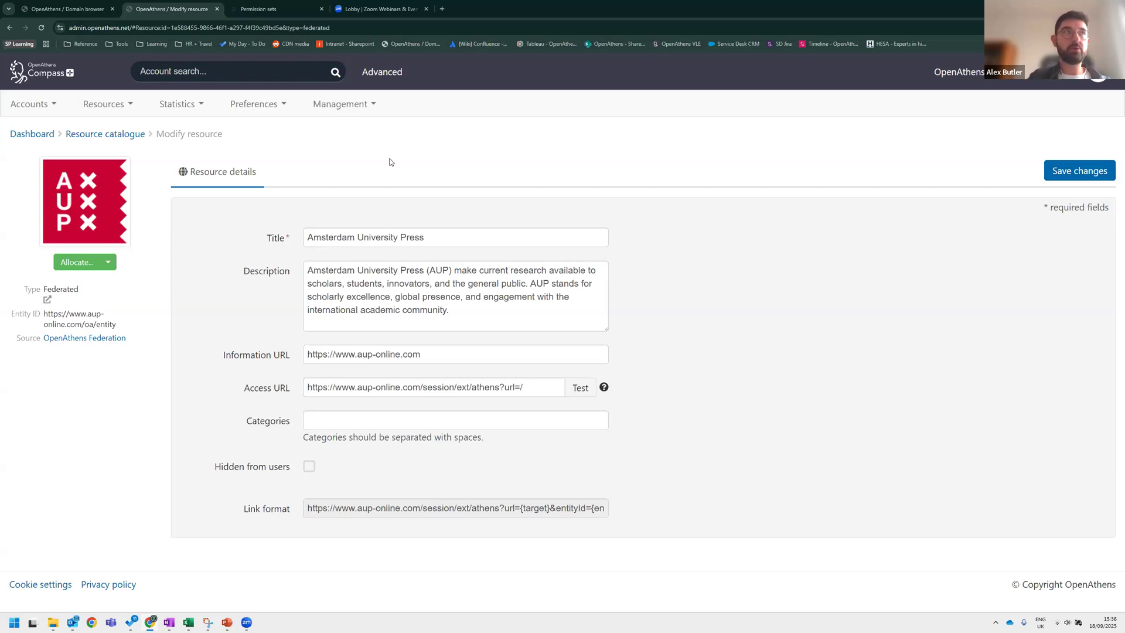
# Open the permission sets list and start creating a new permission set with the description Research-Lab.
pyautogui.click(132, 108)
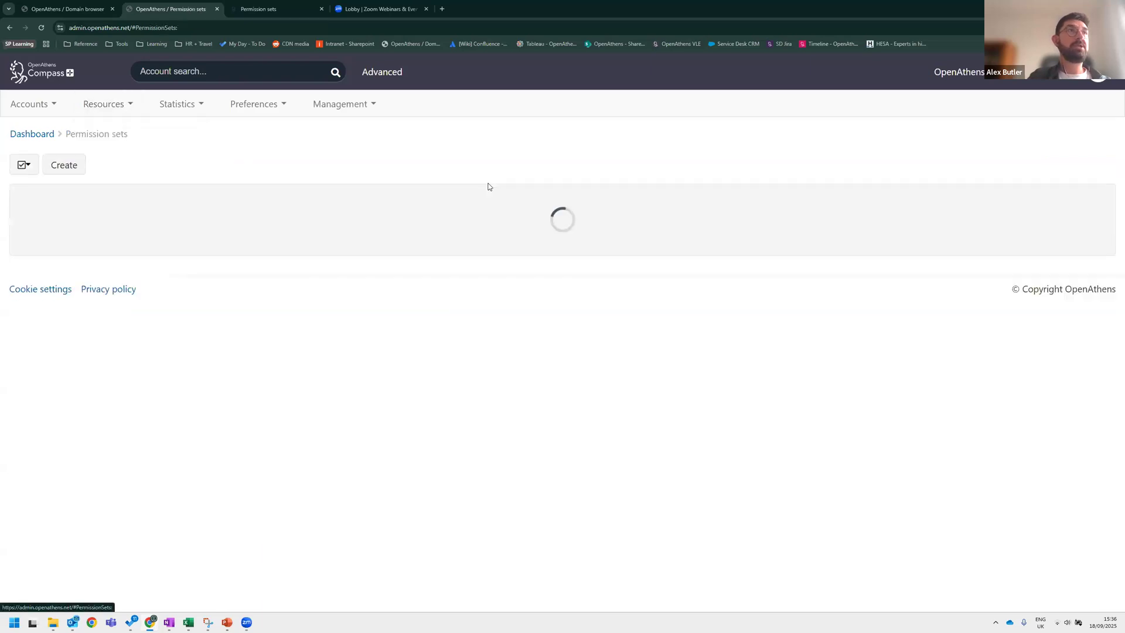
pyautogui.click(118, 109)
pyautogui.click(73, 168)
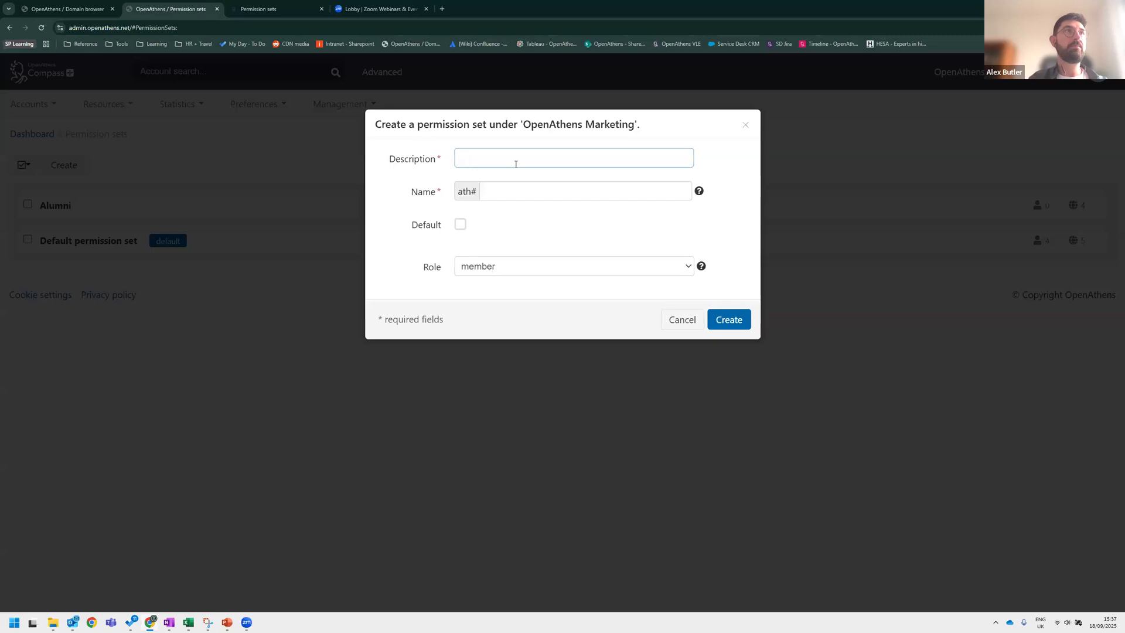
pyautogui.write('Researc')
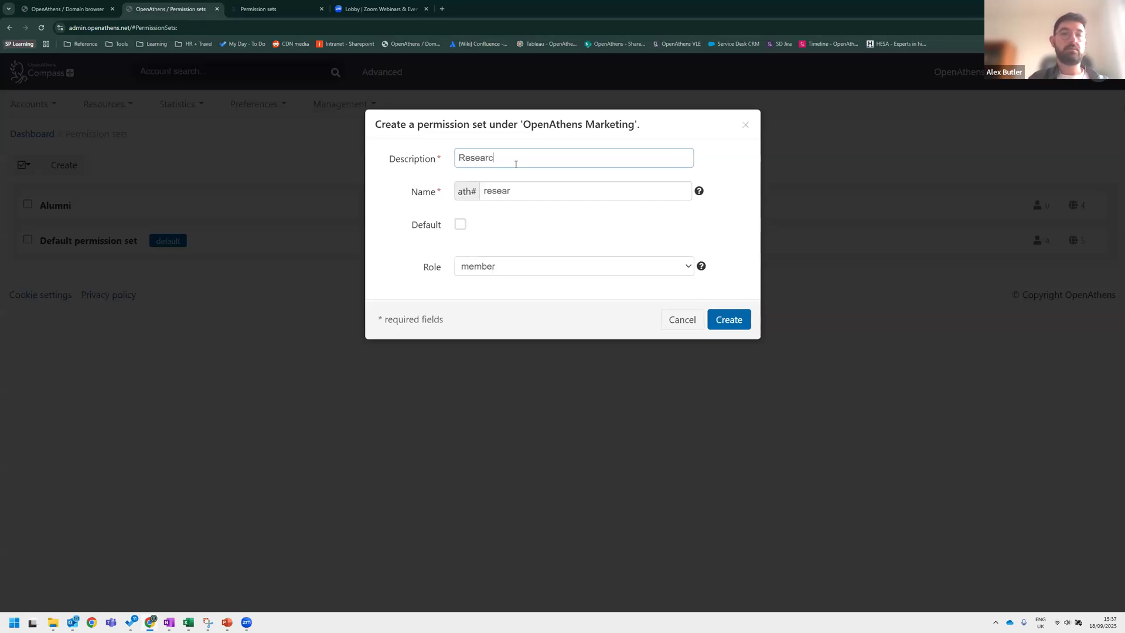
pyautogui.write('h-Lab')
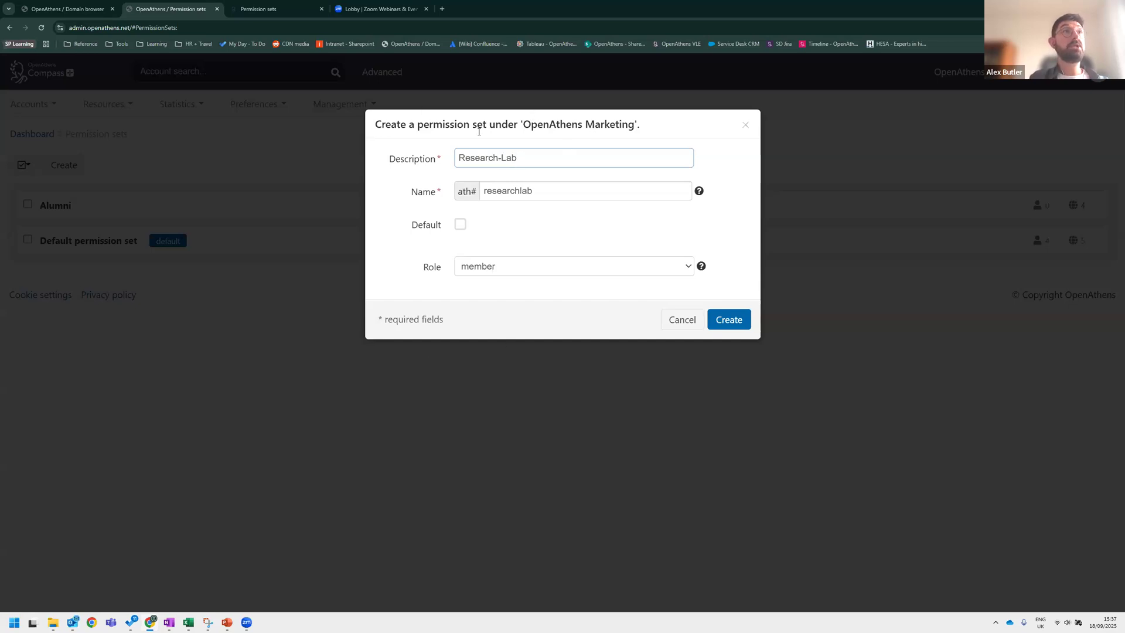
# Set the new permission set's role to affiliate and create it.
pyautogui.click(501, 268)
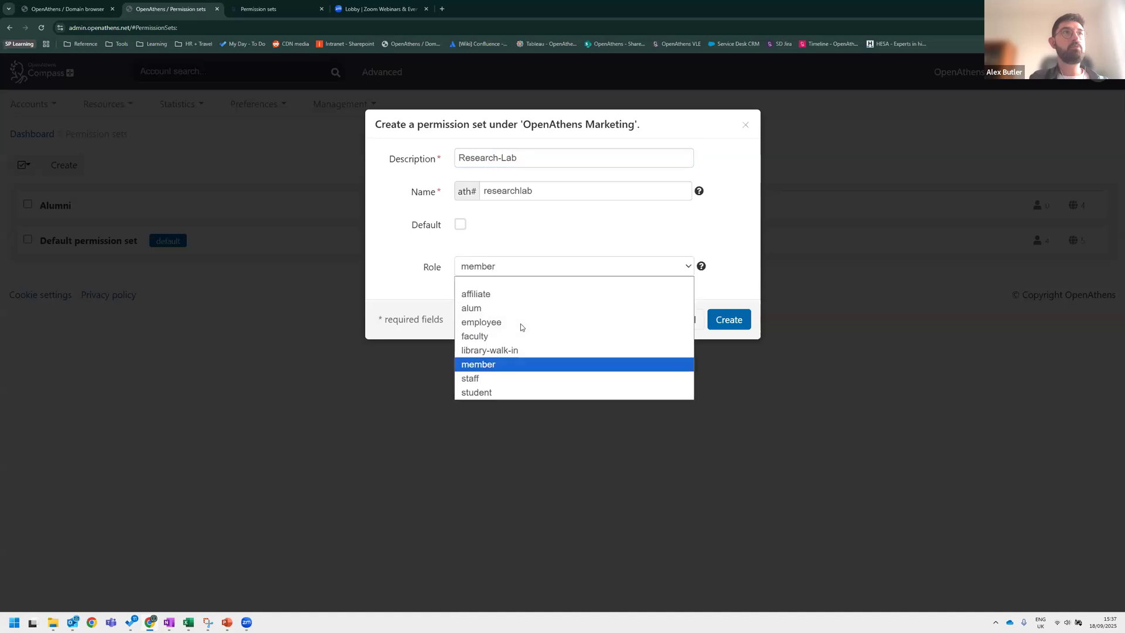
pyautogui.click(490, 294)
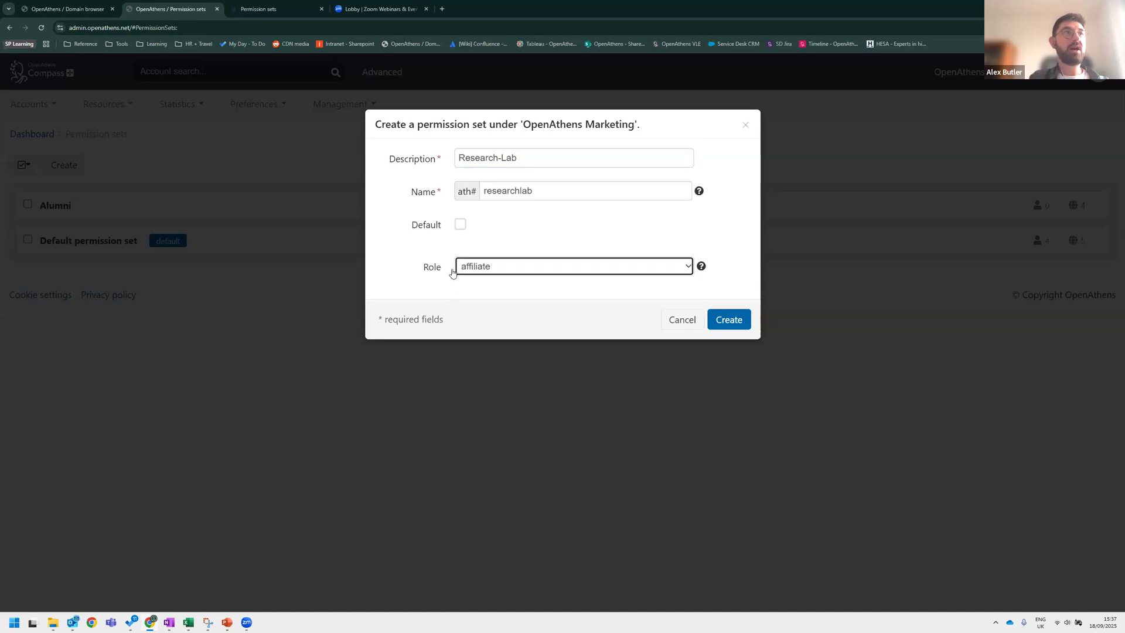
pyautogui.click(510, 276)
pyautogui.click(469, 288)
pyautogui.click(733, 326)
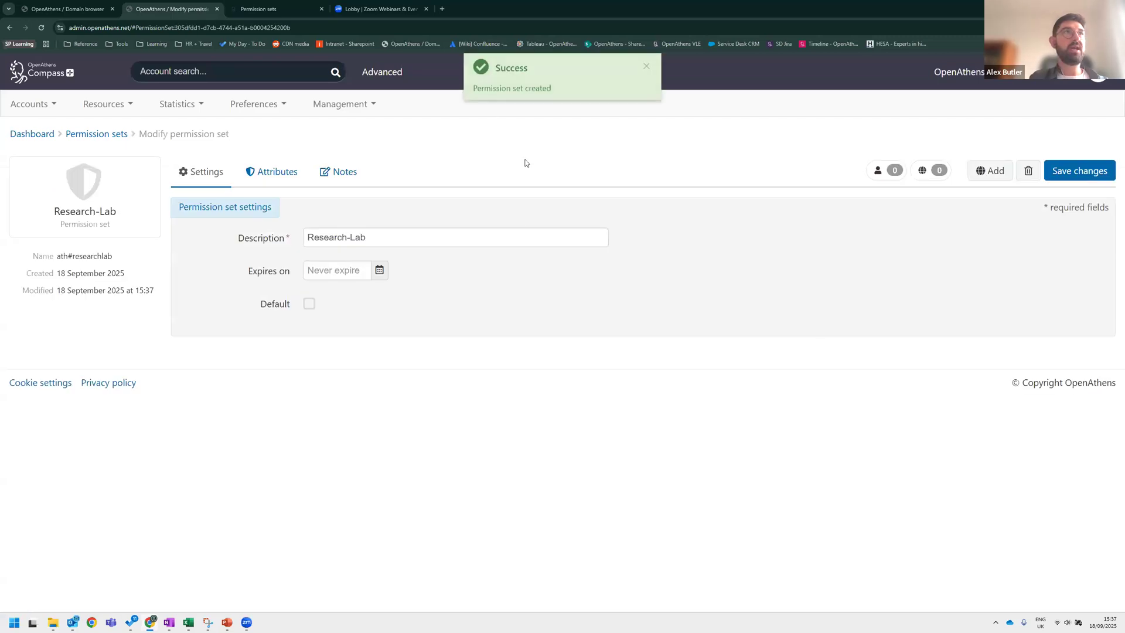
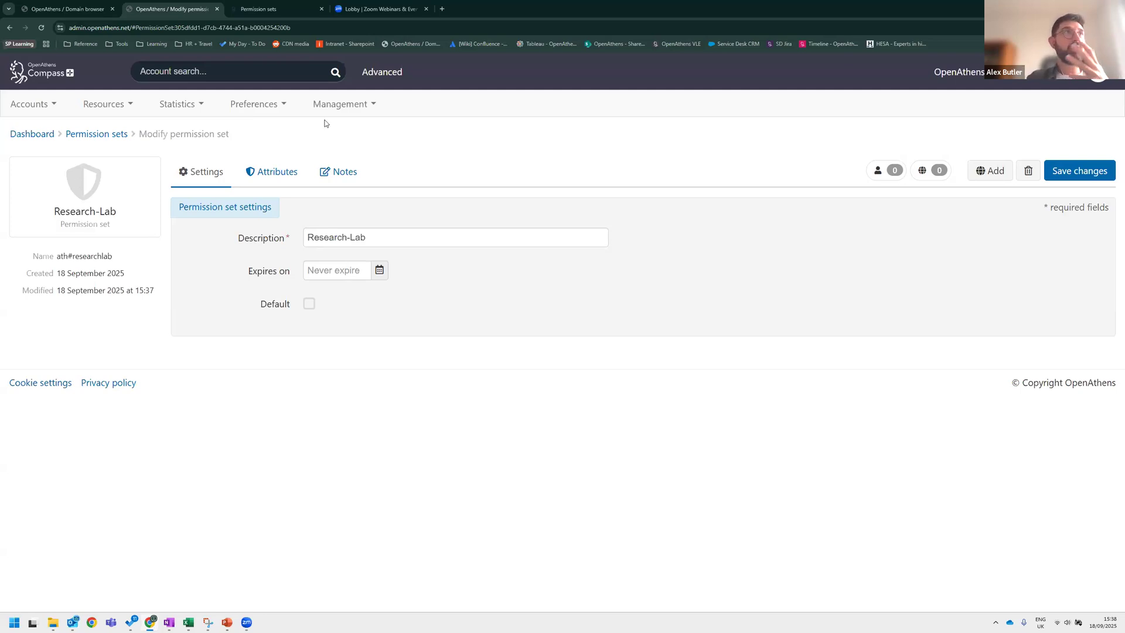
# Browse the admin menus and open the statistics reports dashboard.
pyautogui.click(267, 110)
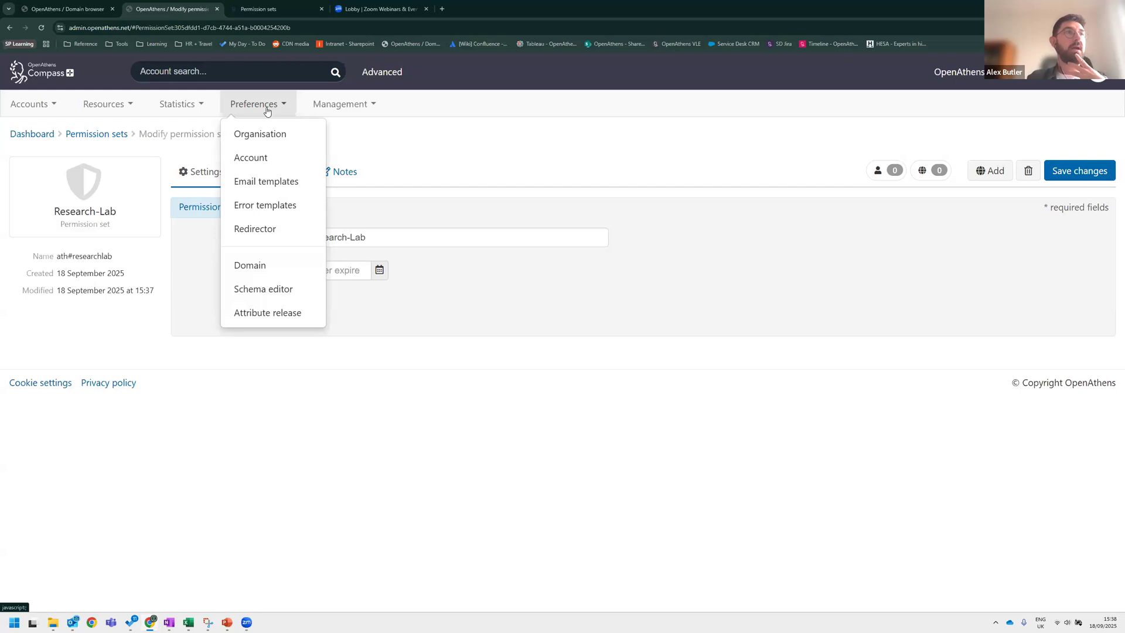
pyautogui.click(337, 108)
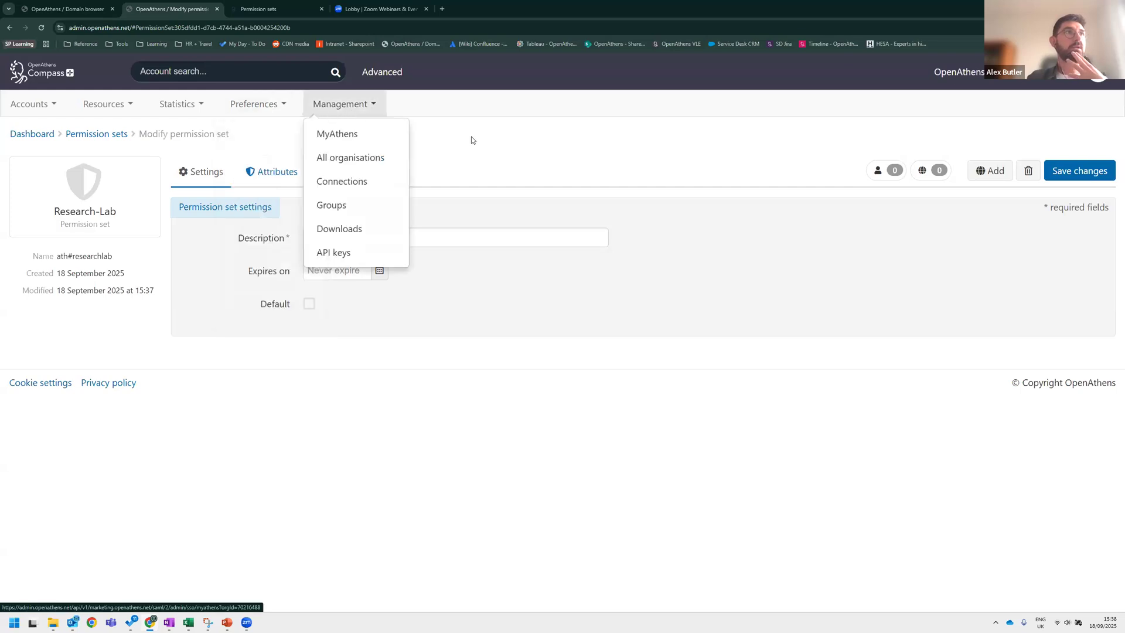
pyautogui.click(291, 117)
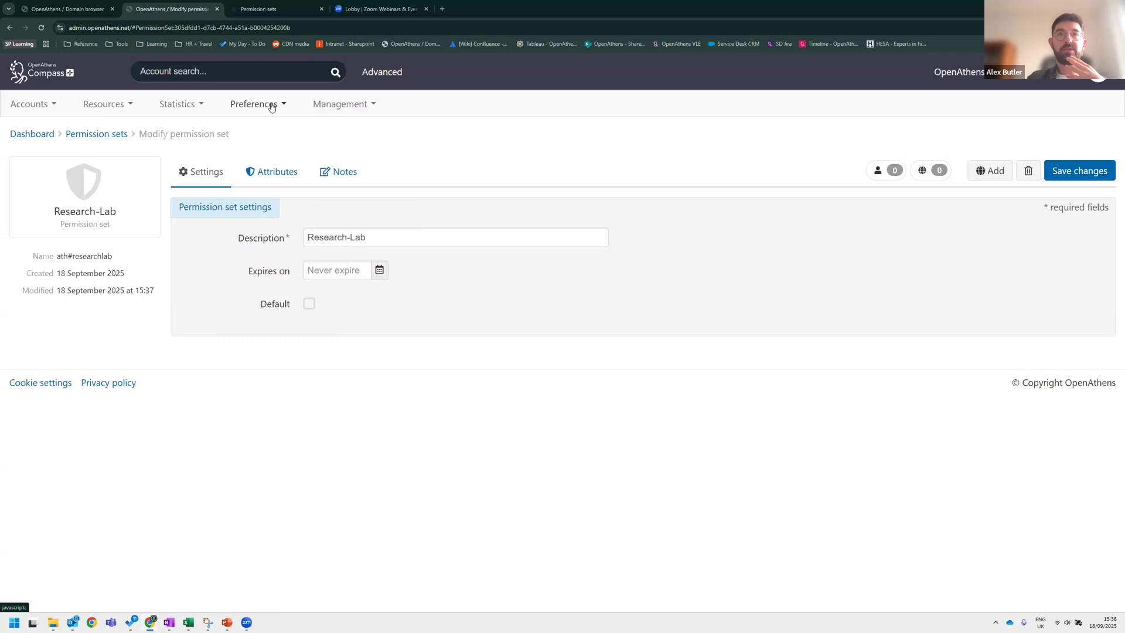
pyautogui.click(272, 108)
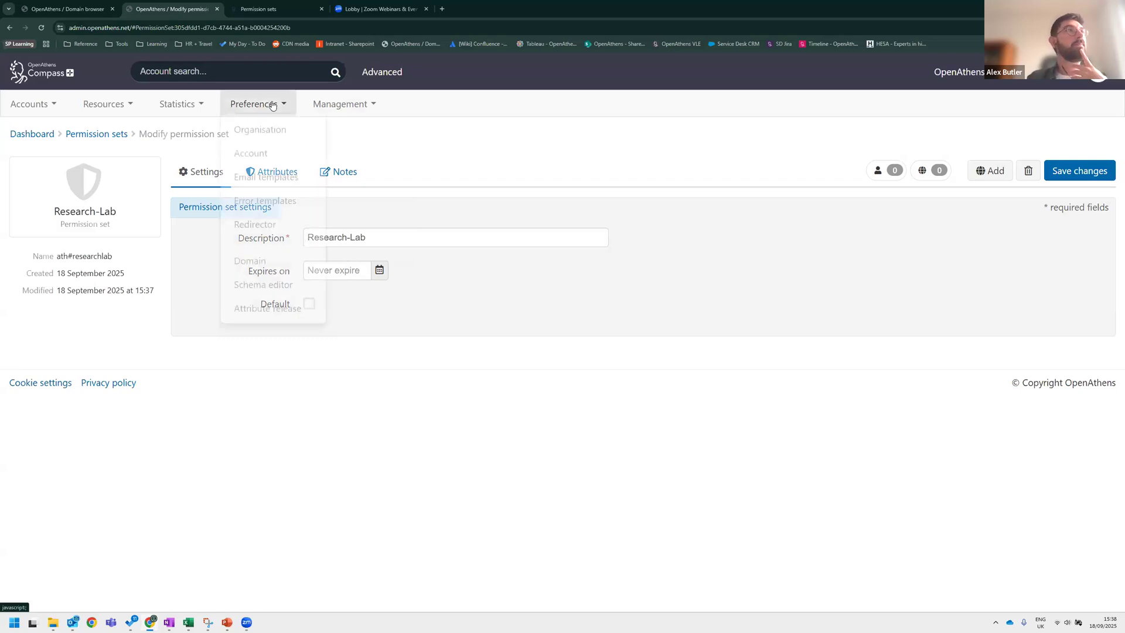
pyautogui.click(277, 116)
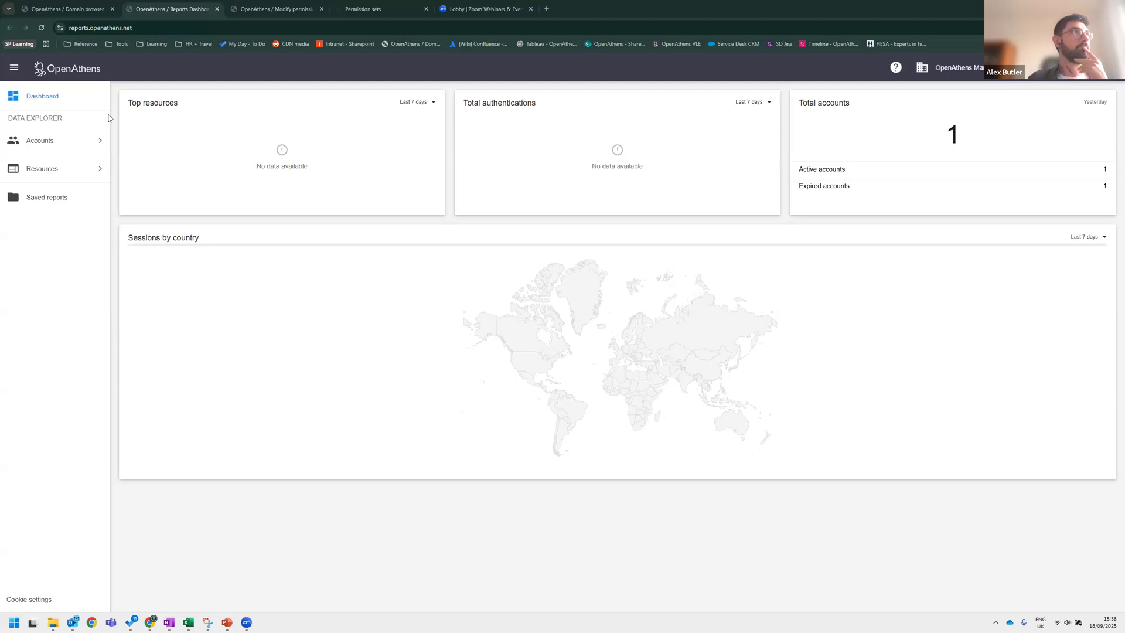
# Open the account totals report and review its breakdown-by options.
pyautogui.click(56, 148)
pyautogui.click(42, 165)
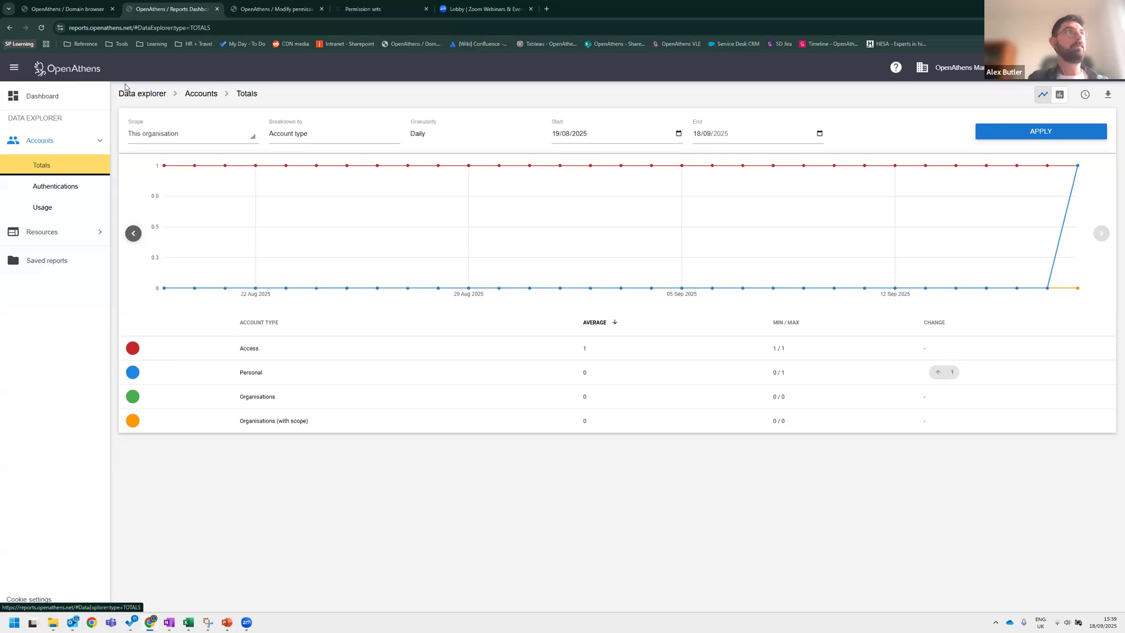
pyautogui.click(319, 137)
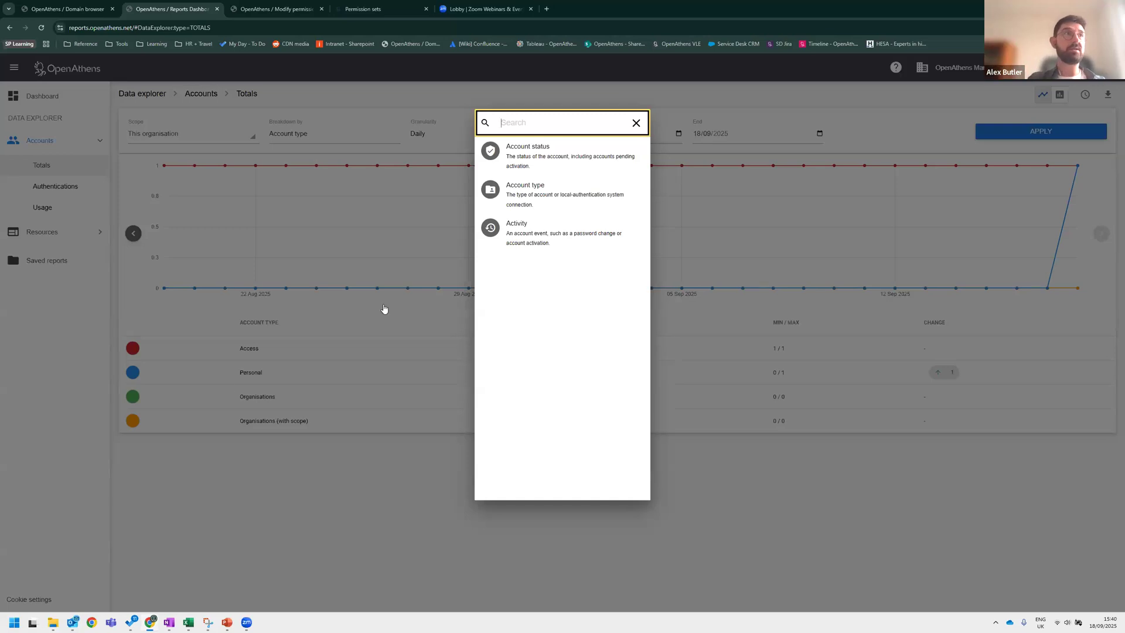
pyautogui.click(261, 470)
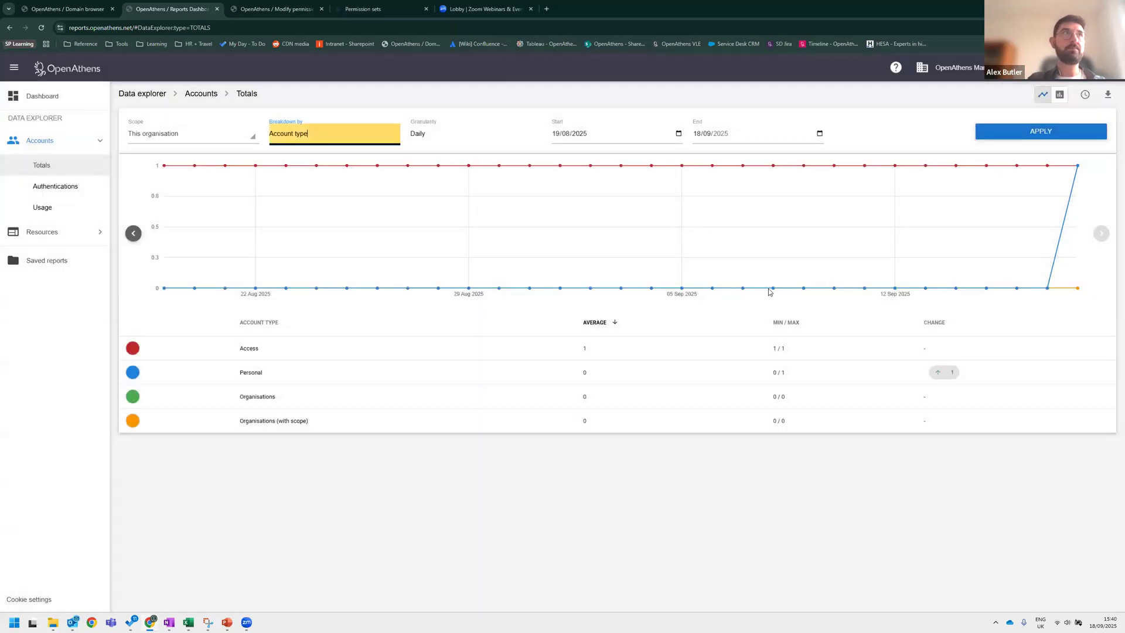
pyautogui.click(324, 137)
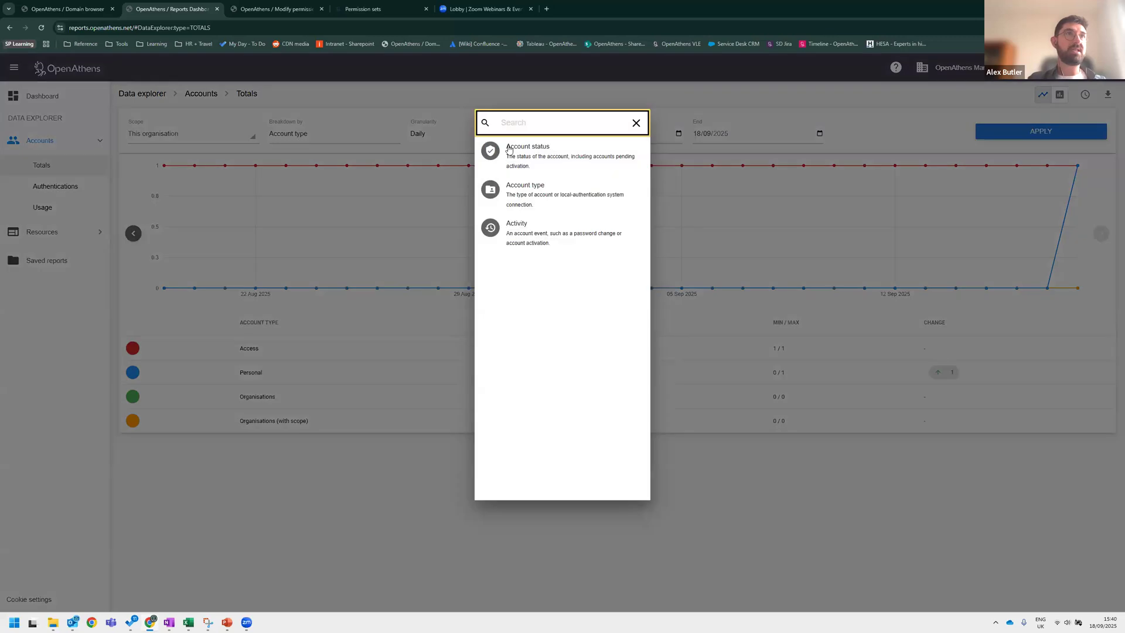
pyautogui.click(171, 78)
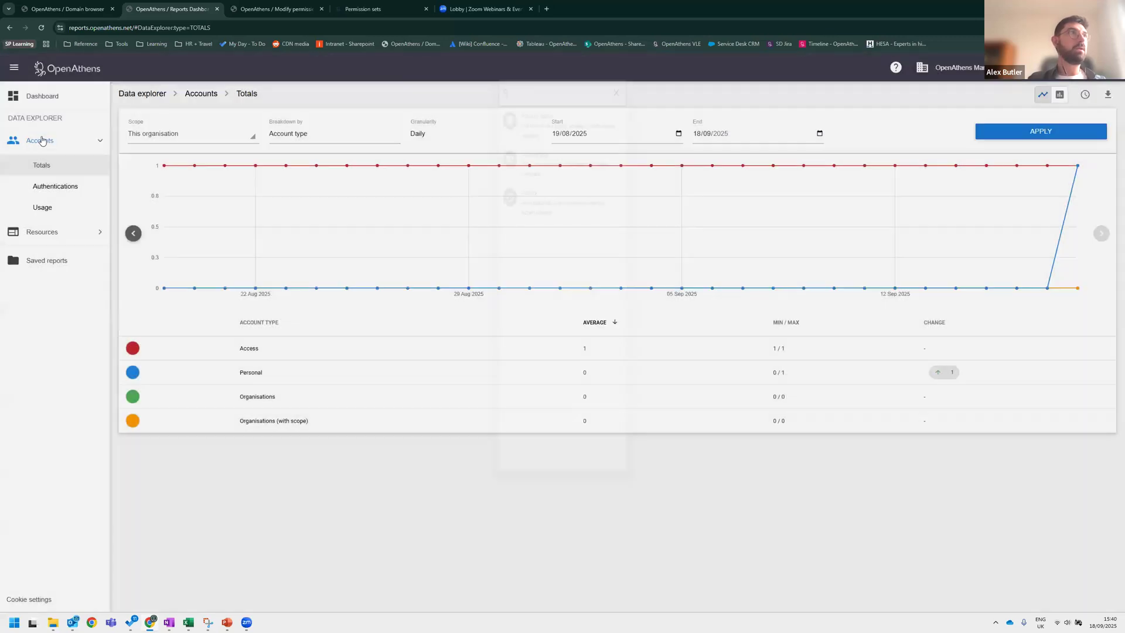
pyautogui.click(68, 232)
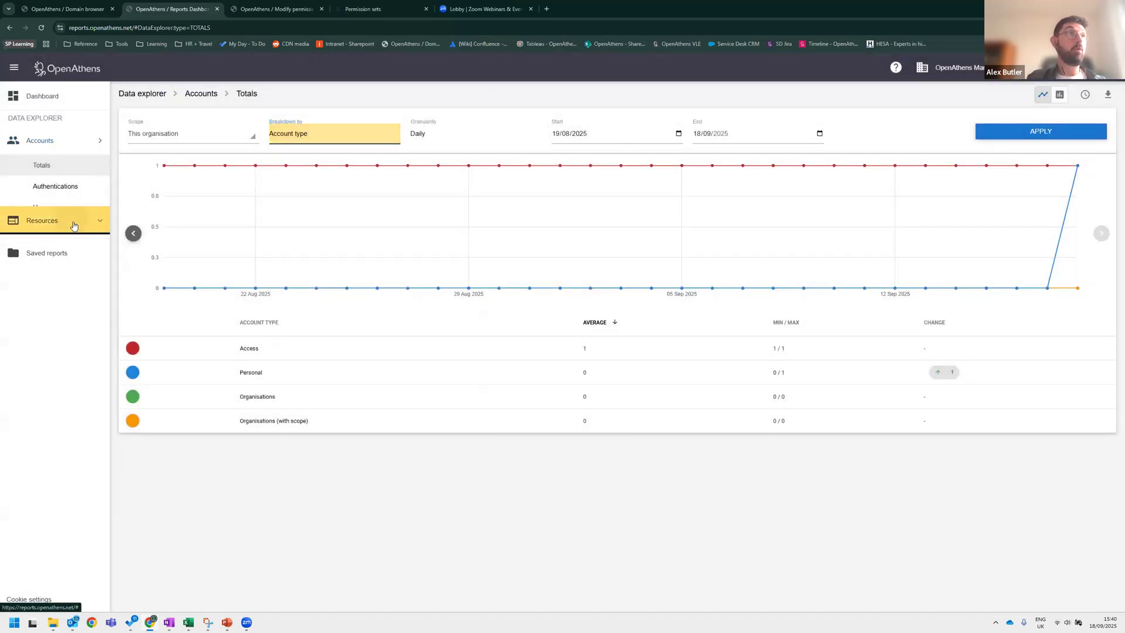
pyautogui.click(78, 147)
pyautogui.click(78, 147)
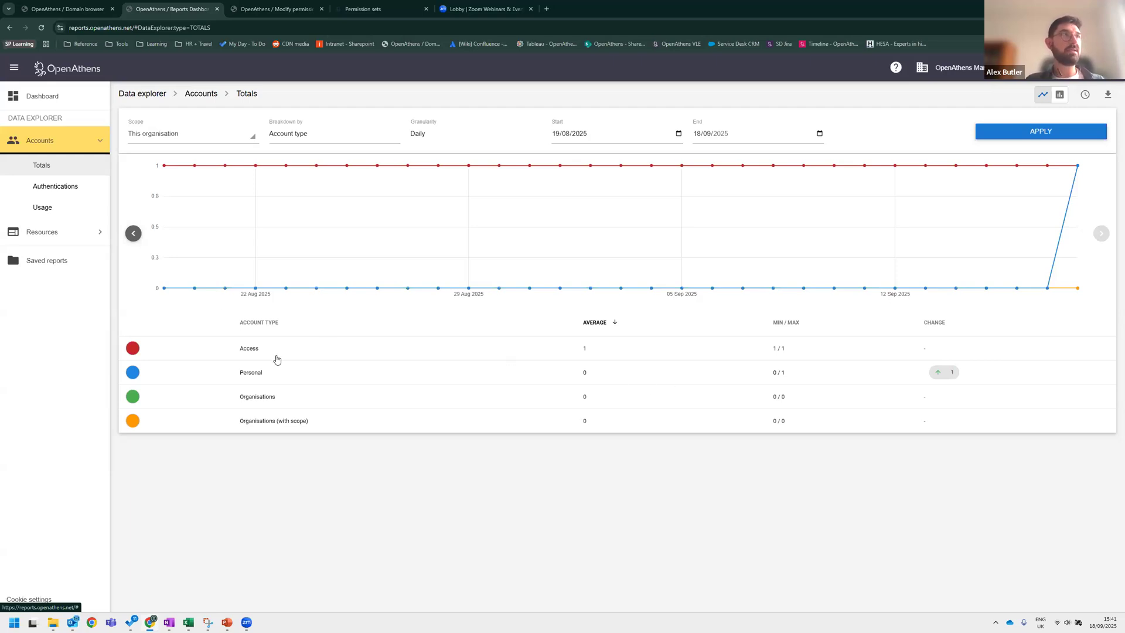
# Review the account authentications and account usage reports, including the usage breakdown options and date range.
pyautogui.click(62, 190)
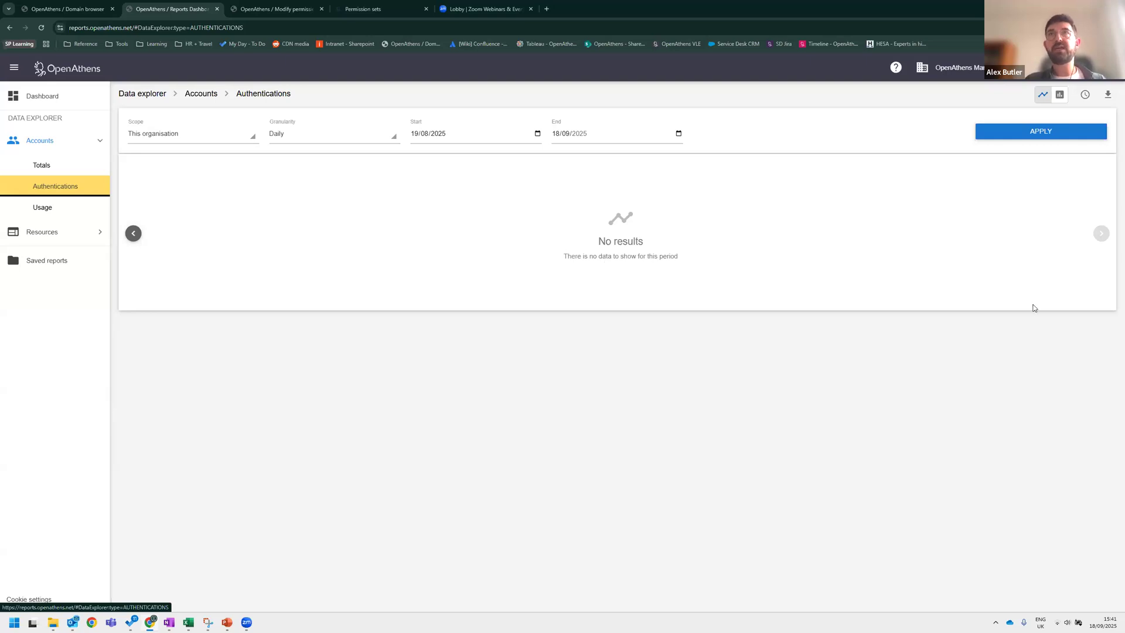
pyautogui.hotkey('alt', 'Tab')
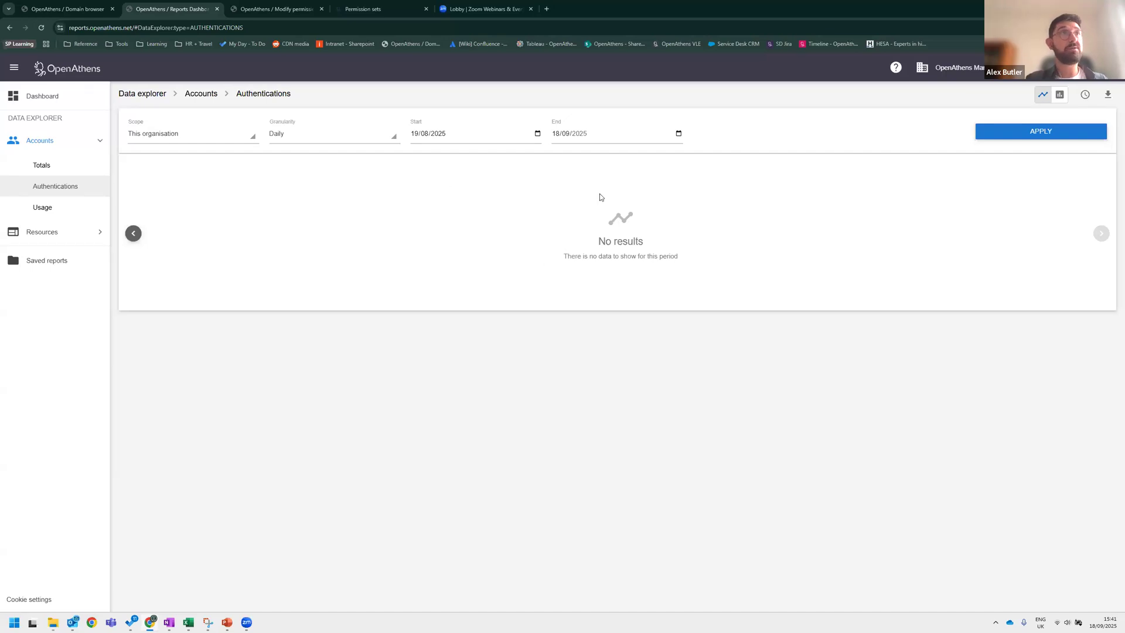
pyautogui.click(42, 207)
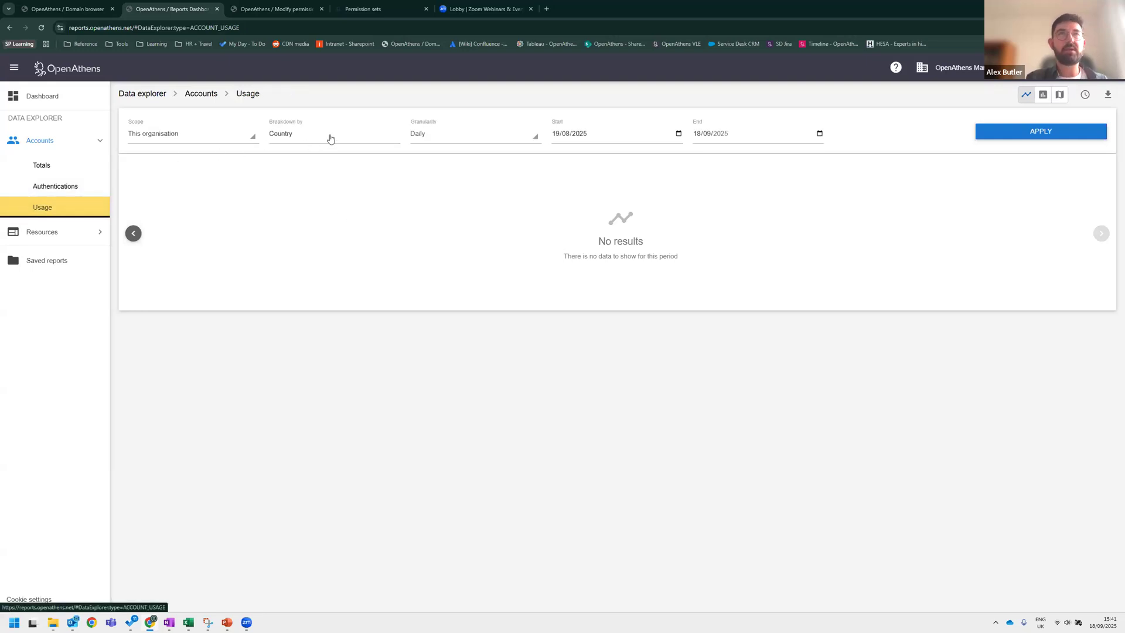
pyautogui.click(311, 134)
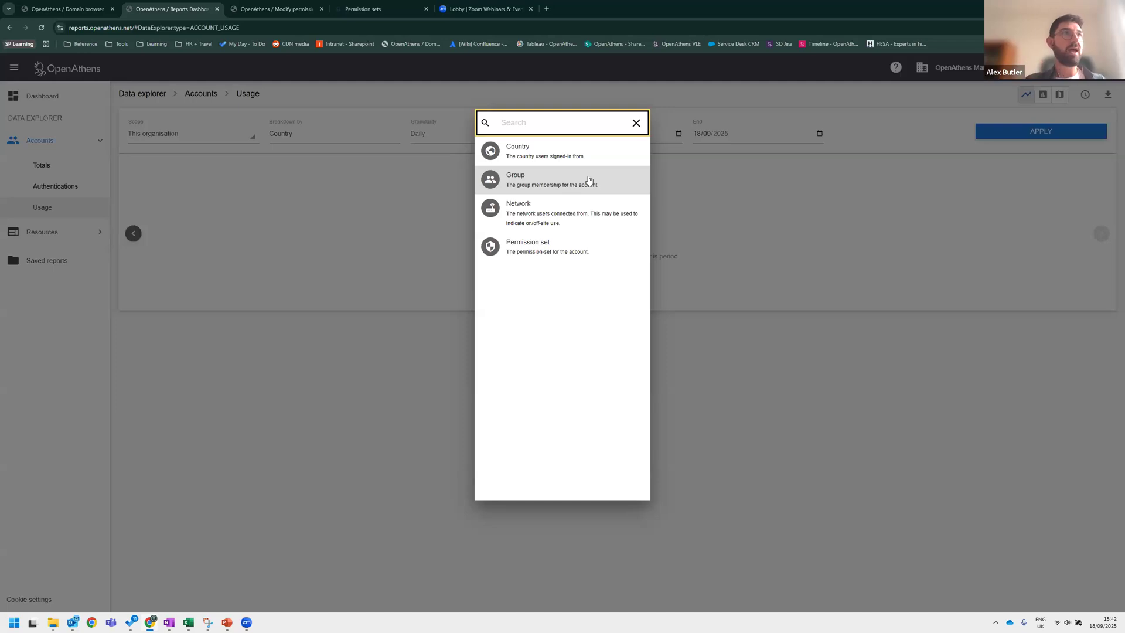
pyautogui.click(558, 255)
pyautogui.click(308, 188)
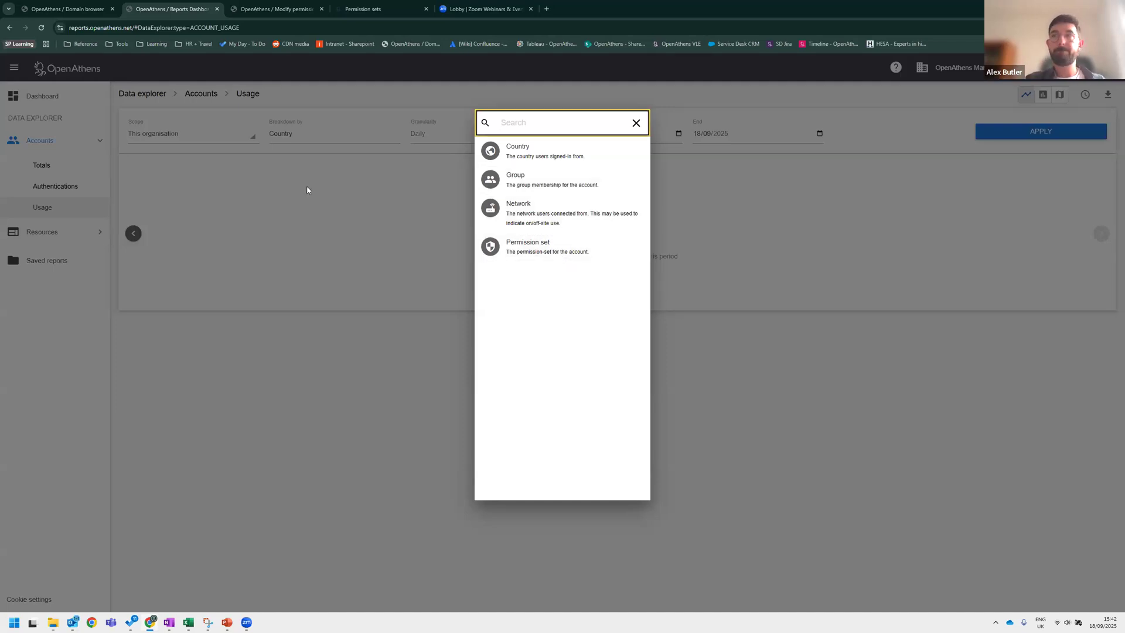
pyautogui.click(616, 137)
pyautogui.click(472, 133)
pyautogui.click(609, 138)
pyautogui.click(735, 132)
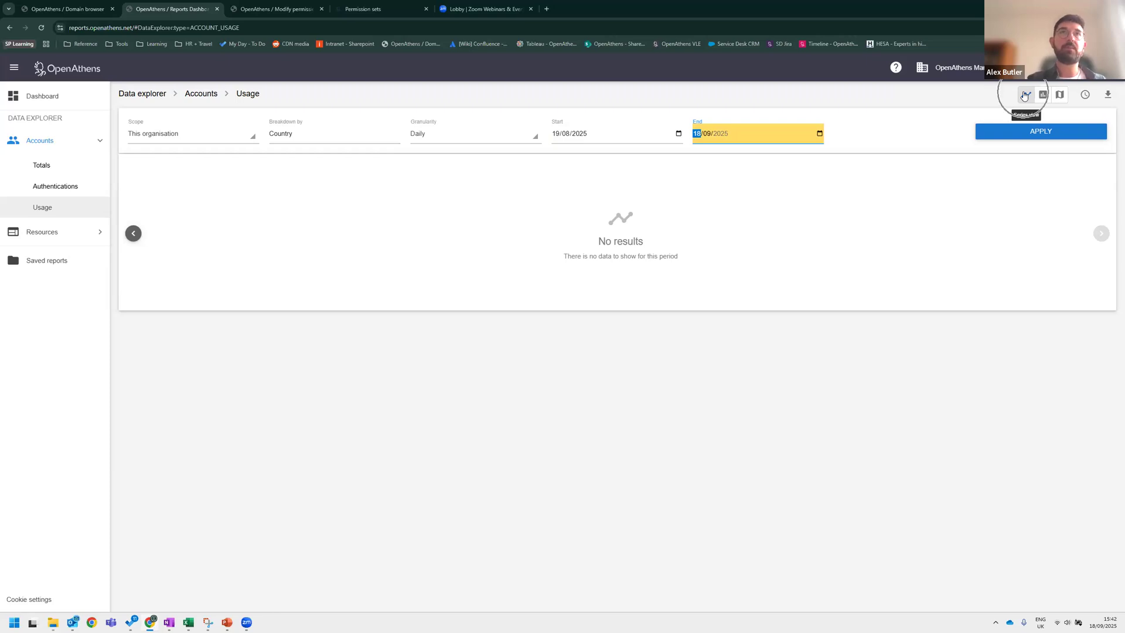
# Start scheduling the usage report as Account usage_admins for administrators and other recipients, cancelling without scheduling.
pyautogui.click(1086, 95)
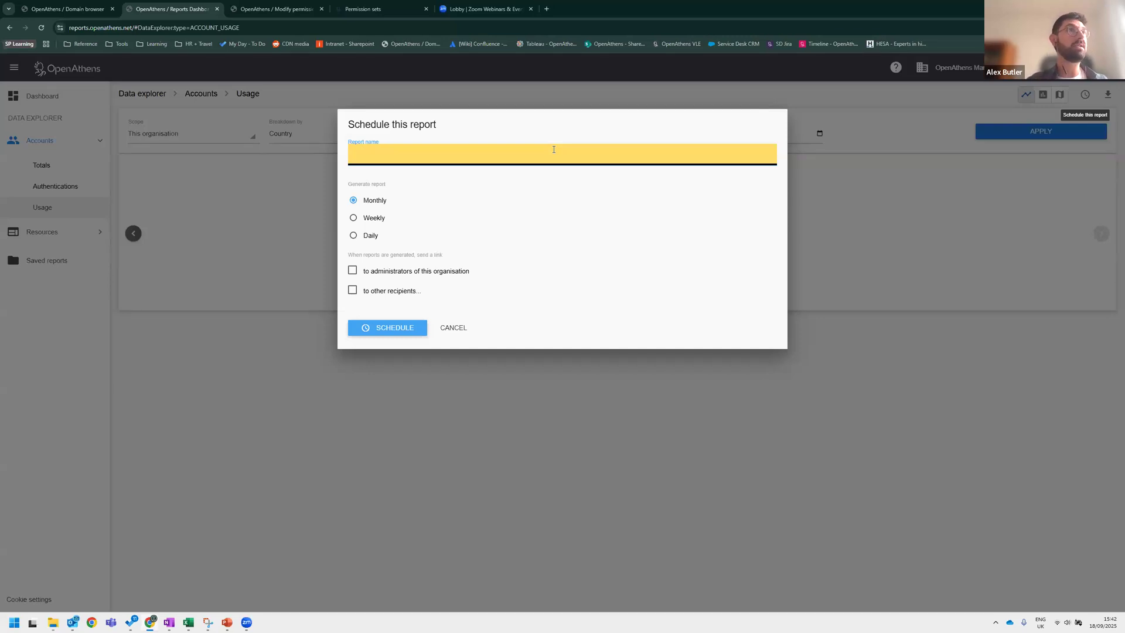
pyautogui.write('ccount usage ')
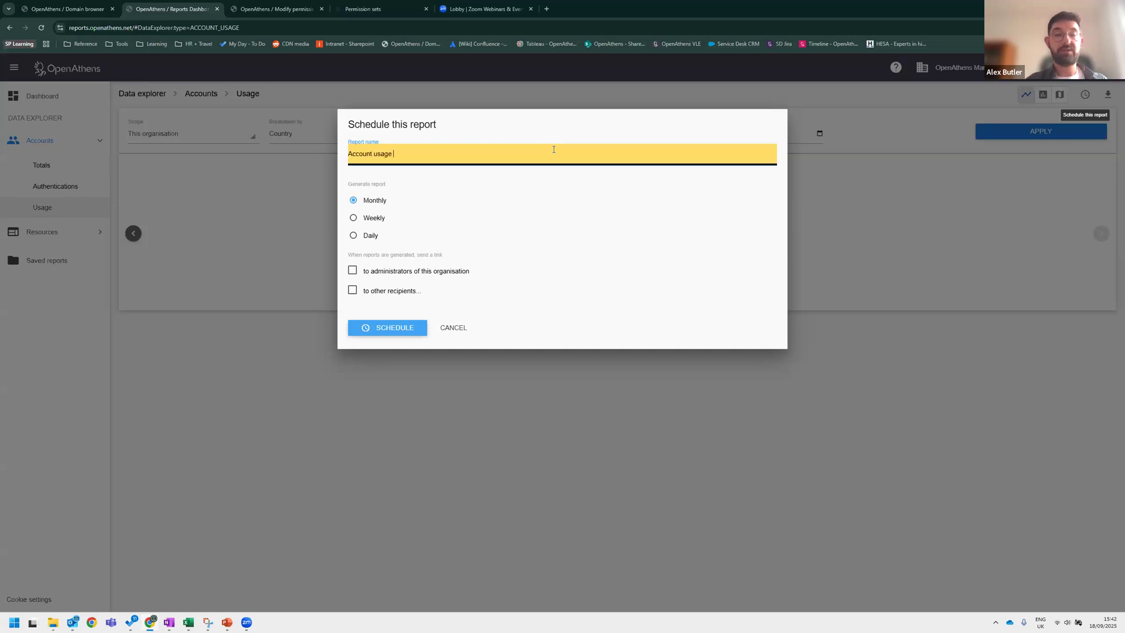
pyautogui.write('_adm')
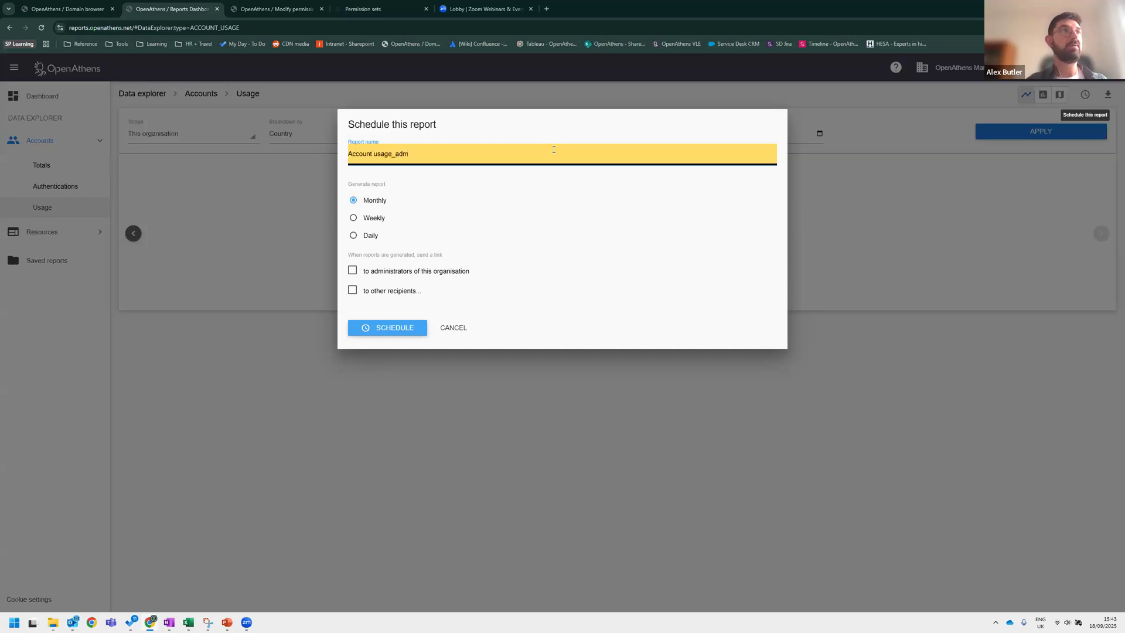
pyautogui.write('ins')
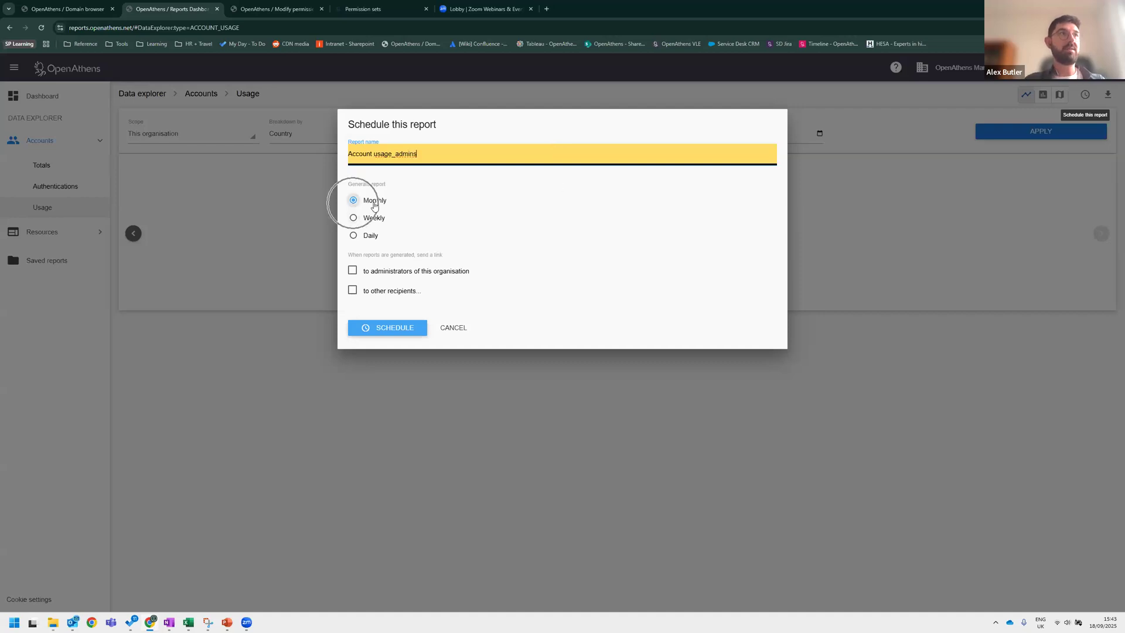
pyautogui.click(352, 270)
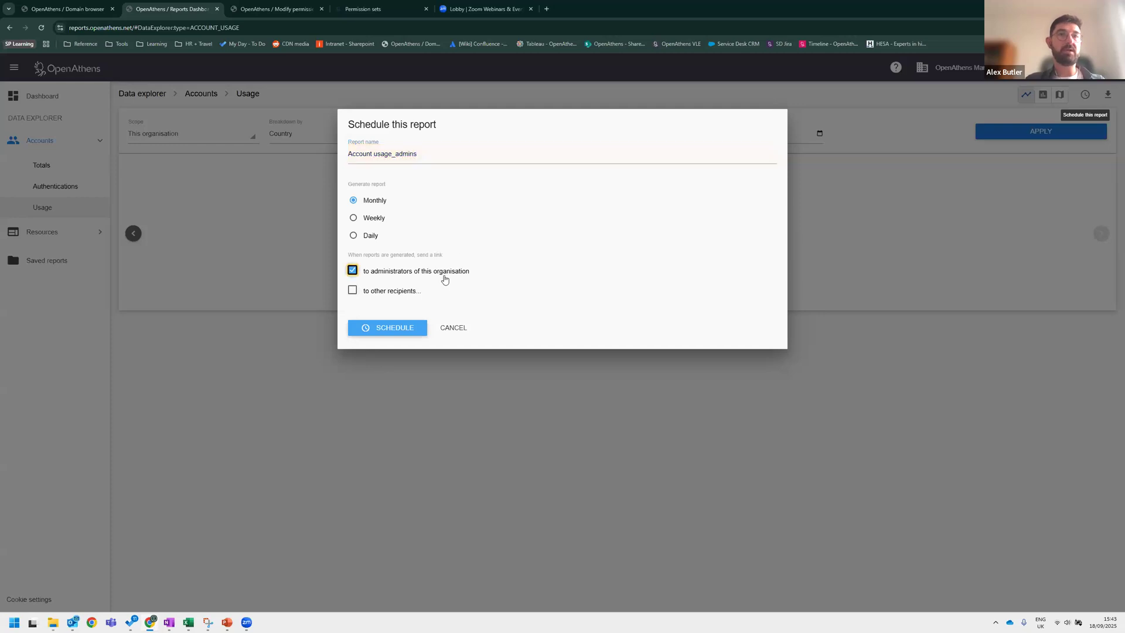
pyautogui.click(445, 277)
pyautogui.click(353, 291)
pyautogui.click(478, 322)
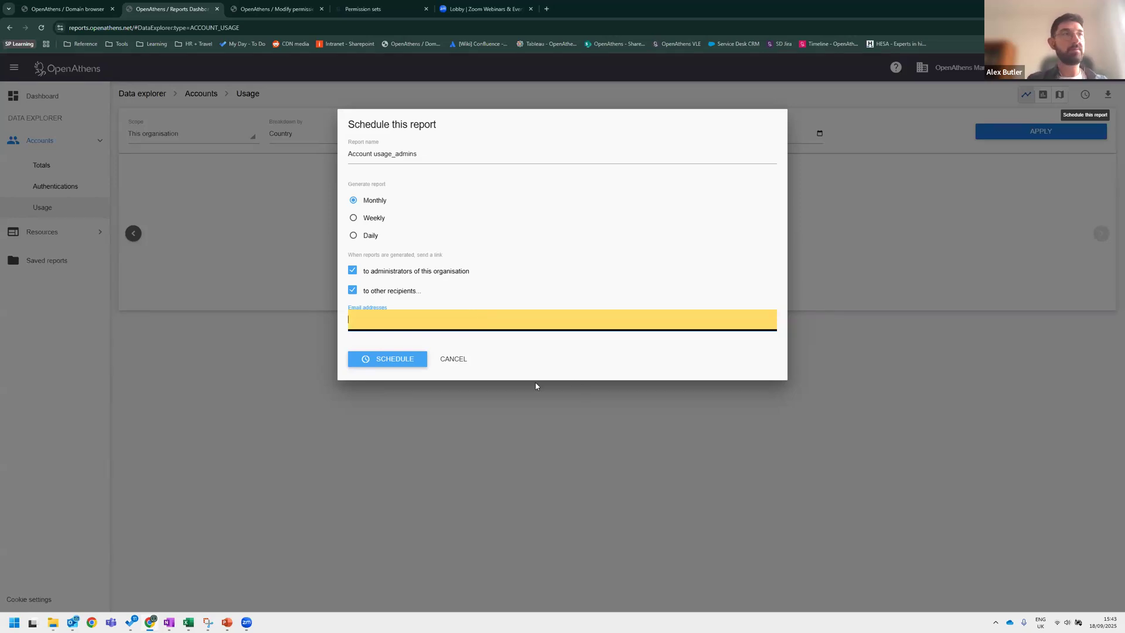
pyautogui.click(458, 363)
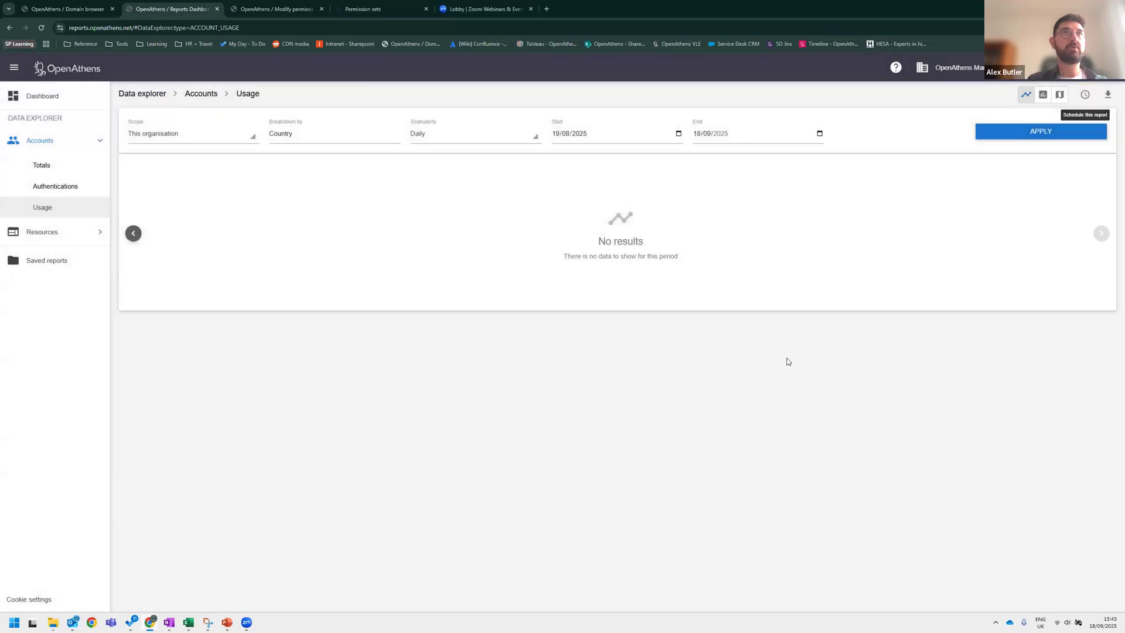
# Save the current account usage report under the name account usage.
pyautogui.click(1108, 97)
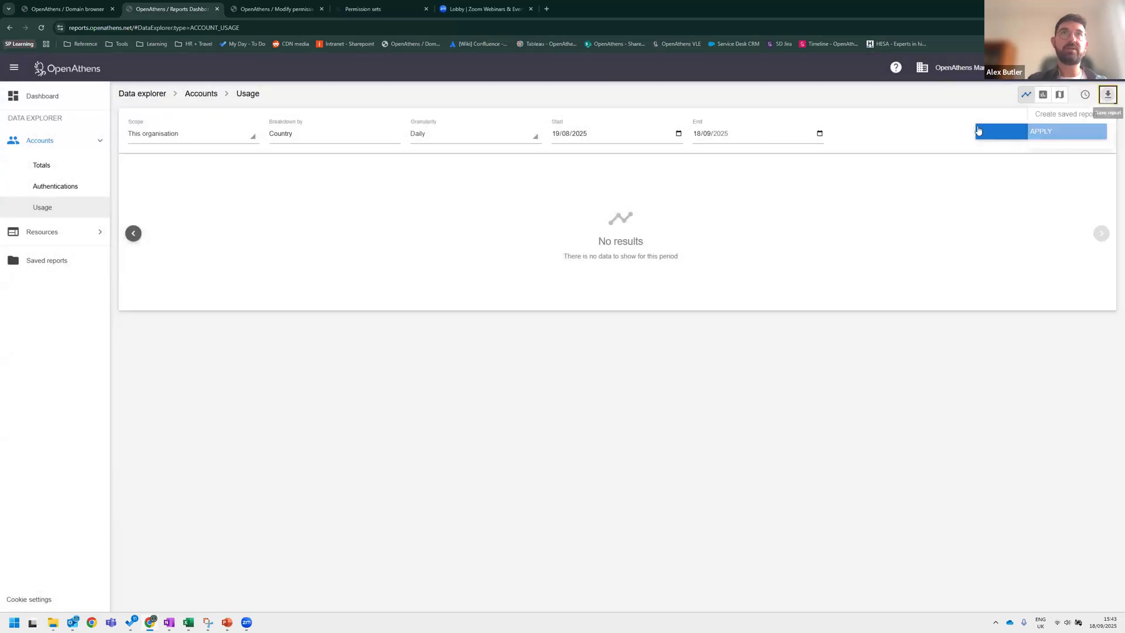
pyautogui.click(1069, 117)
pyautogui.write('account usage')
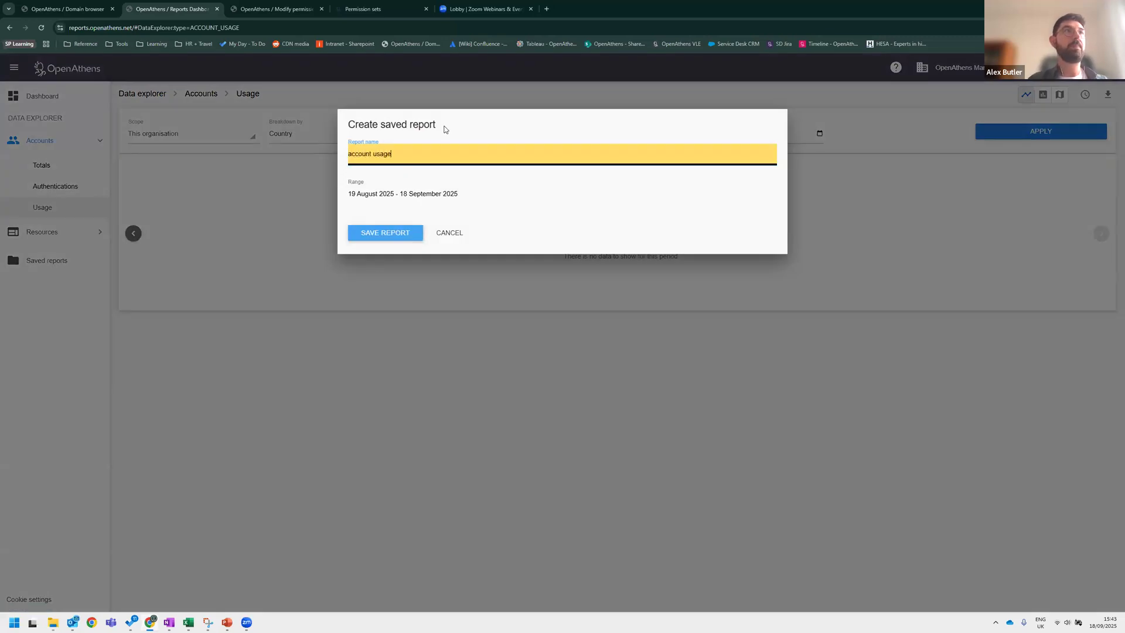
pyautogui.click(386, 234)
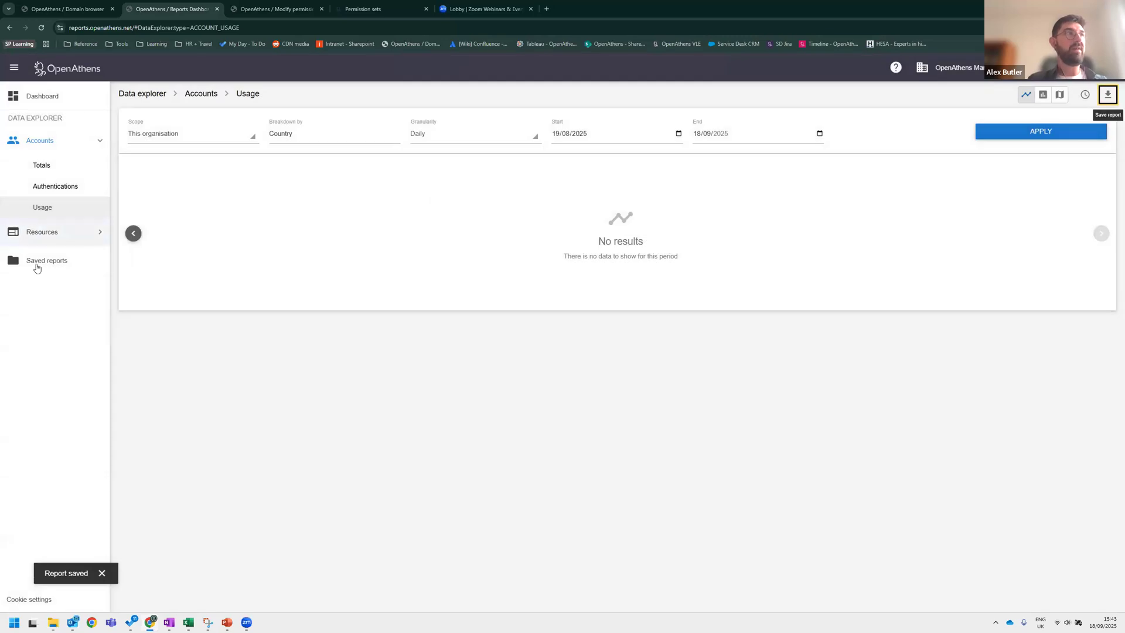
# Open the saved reports list to find the new report.
pyautogui.click(60, 263)
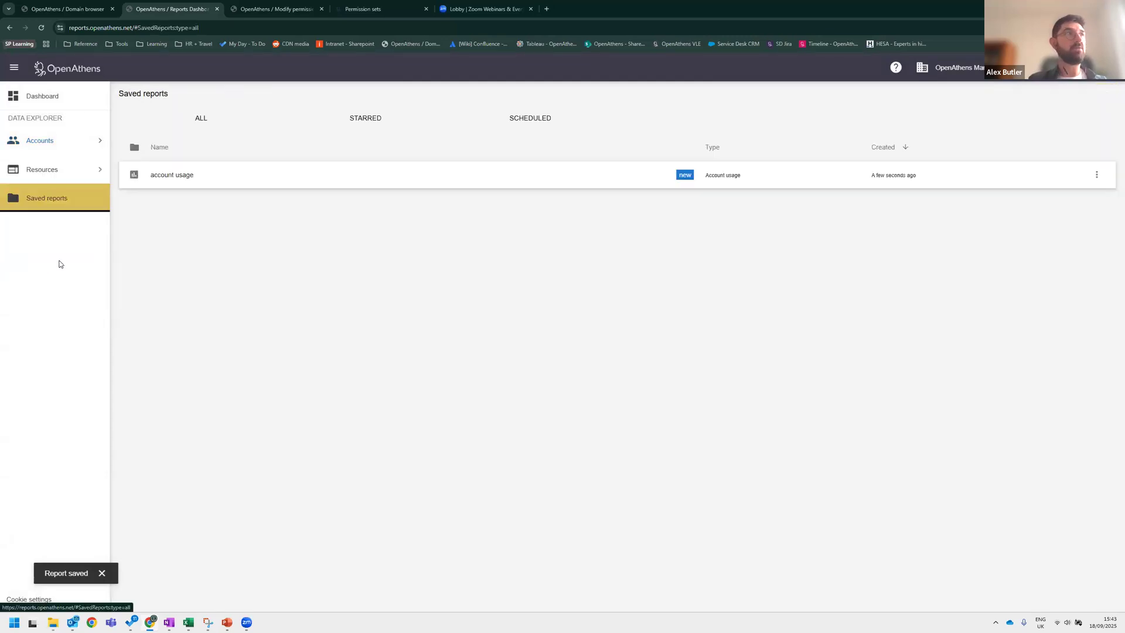
pyautogui.click(55, 202)
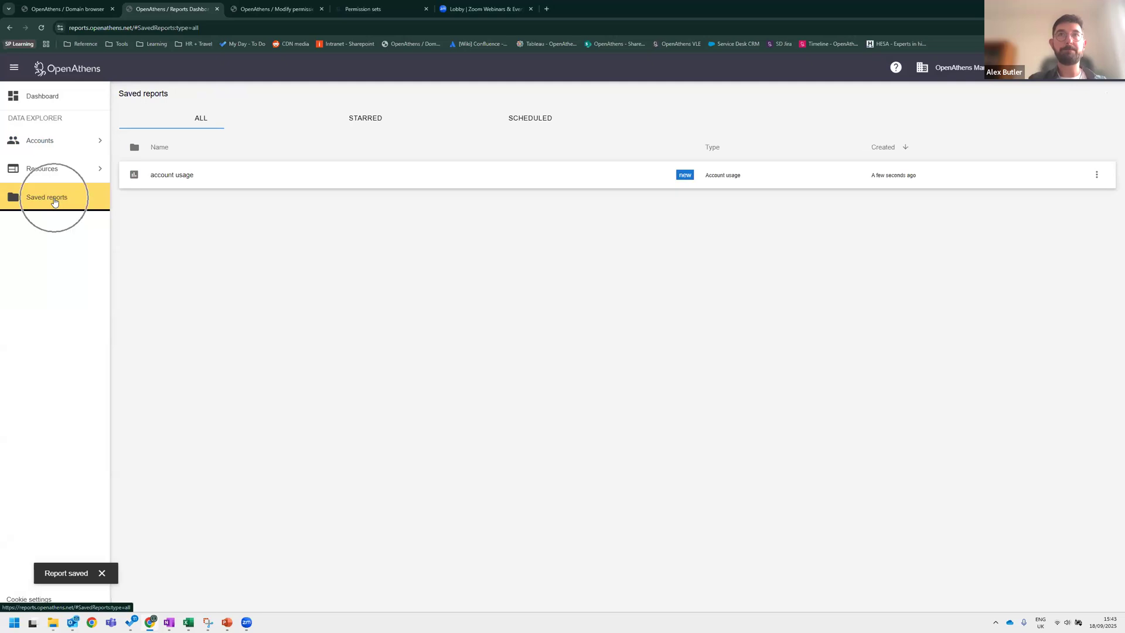
pyautogui.click(53, 204)
pyautogui.click(53, 203)
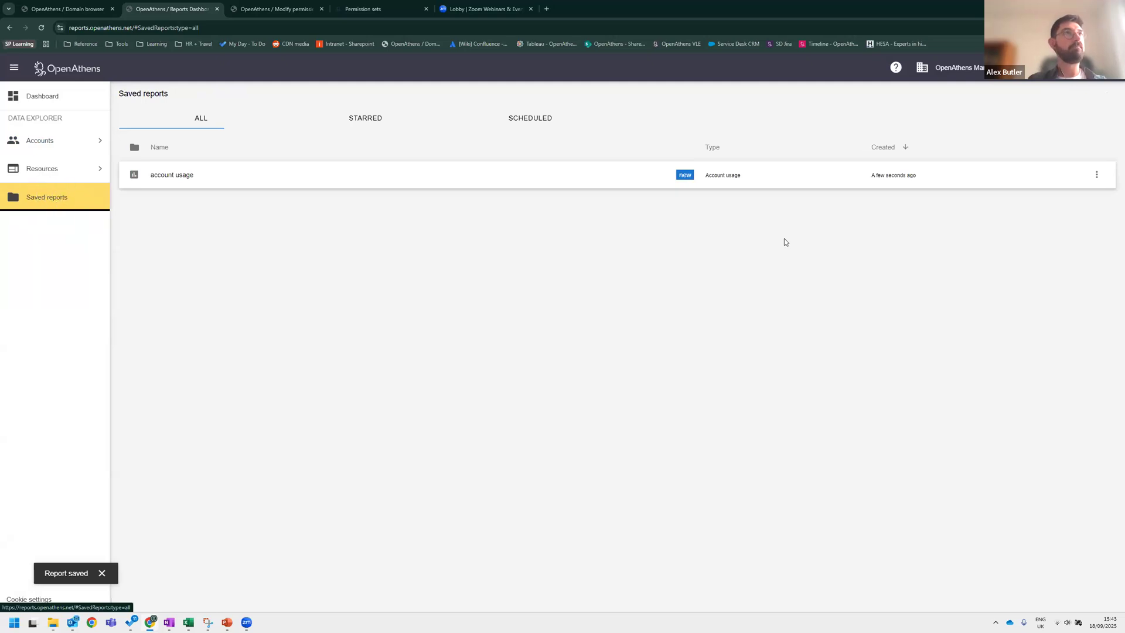
# Open the resource usage report and review its breakdown-by options.
pyautogui.click(43, 169)
pyautogui.click(43, 193)
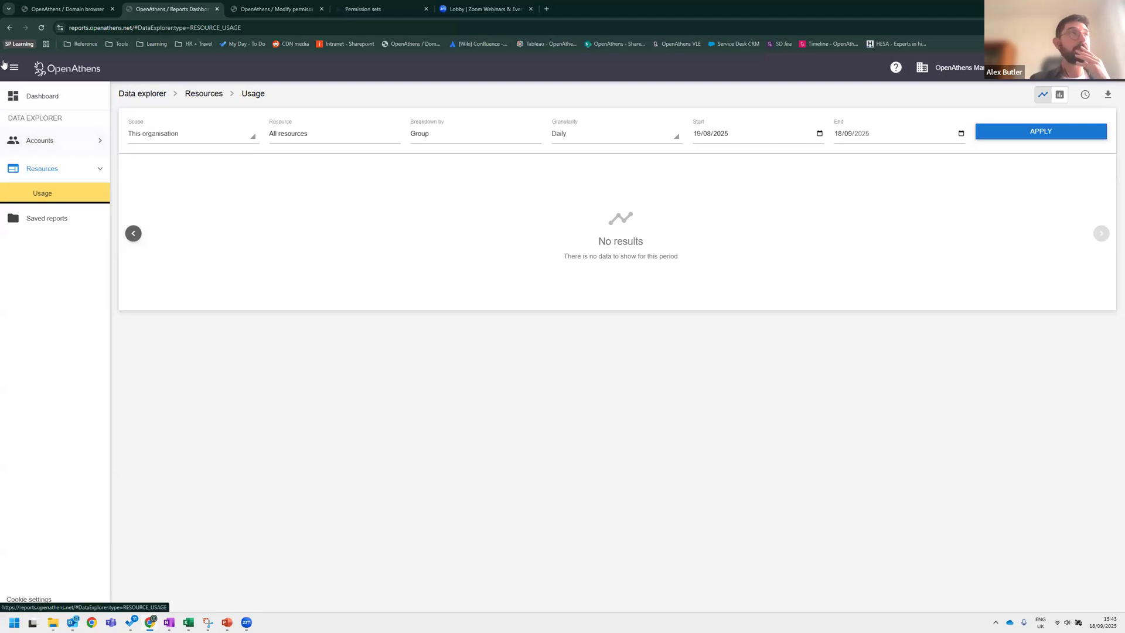
pyautogui.click(452, 137)
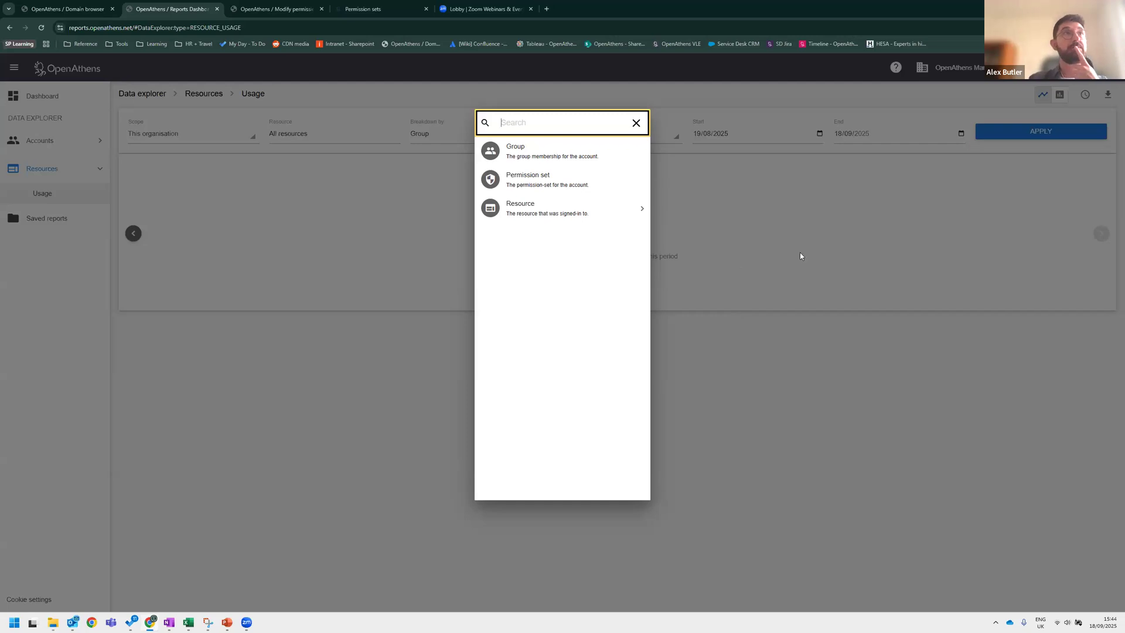
pyautogui.click(869, 316)
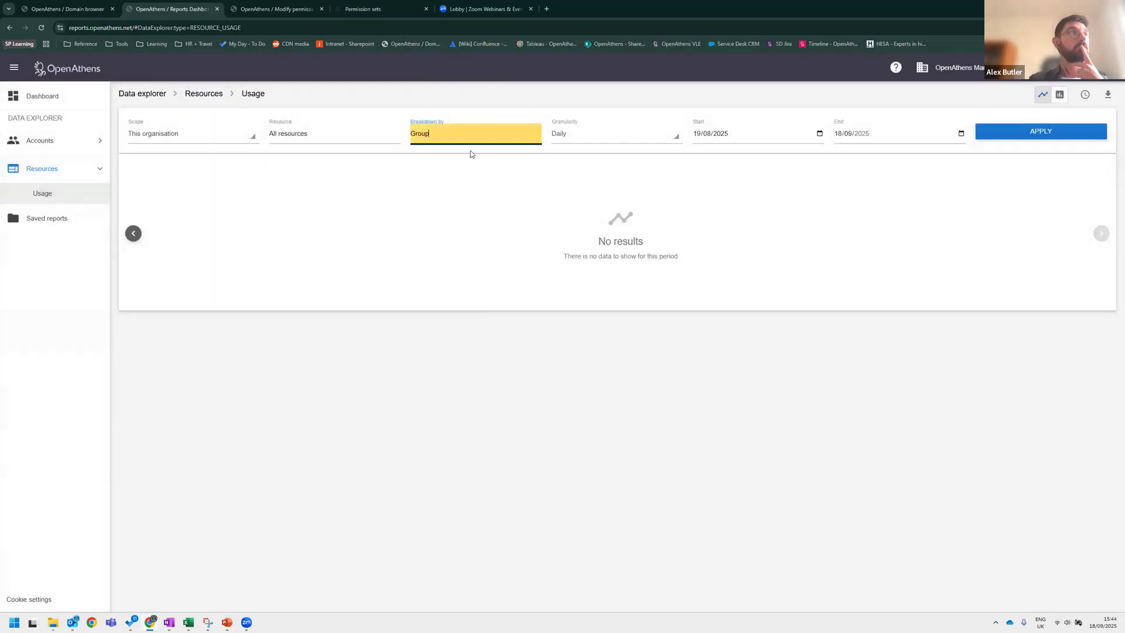
pyautogui.click(98, 286)
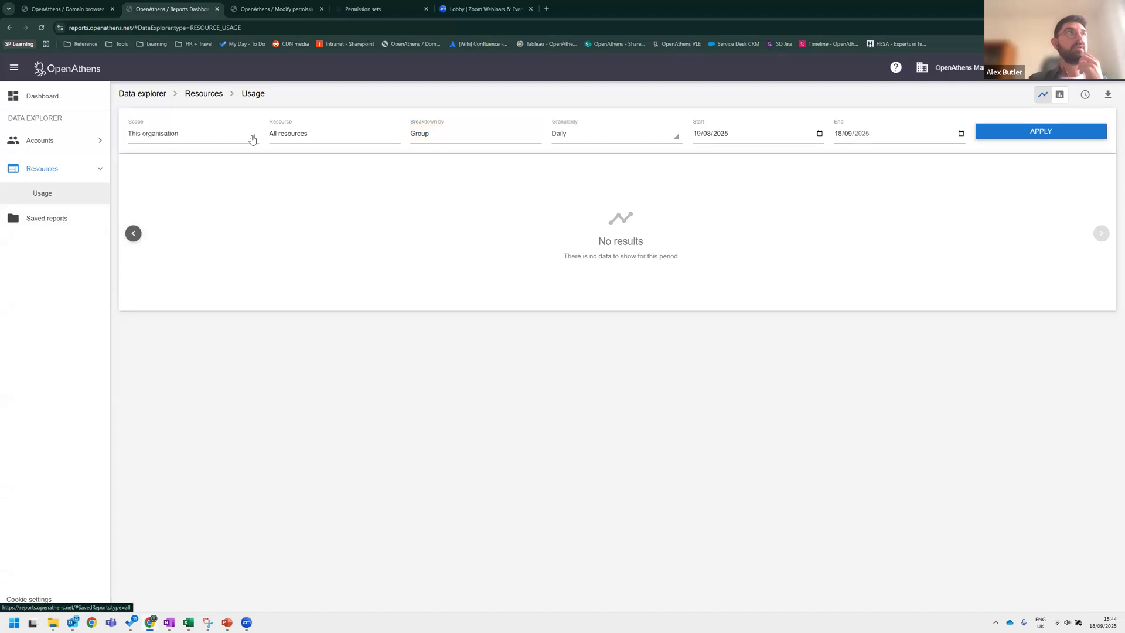
# Search the OpenAthens documentation for reporting and open the Reporting help page.
pyautogui.click(264, 10)
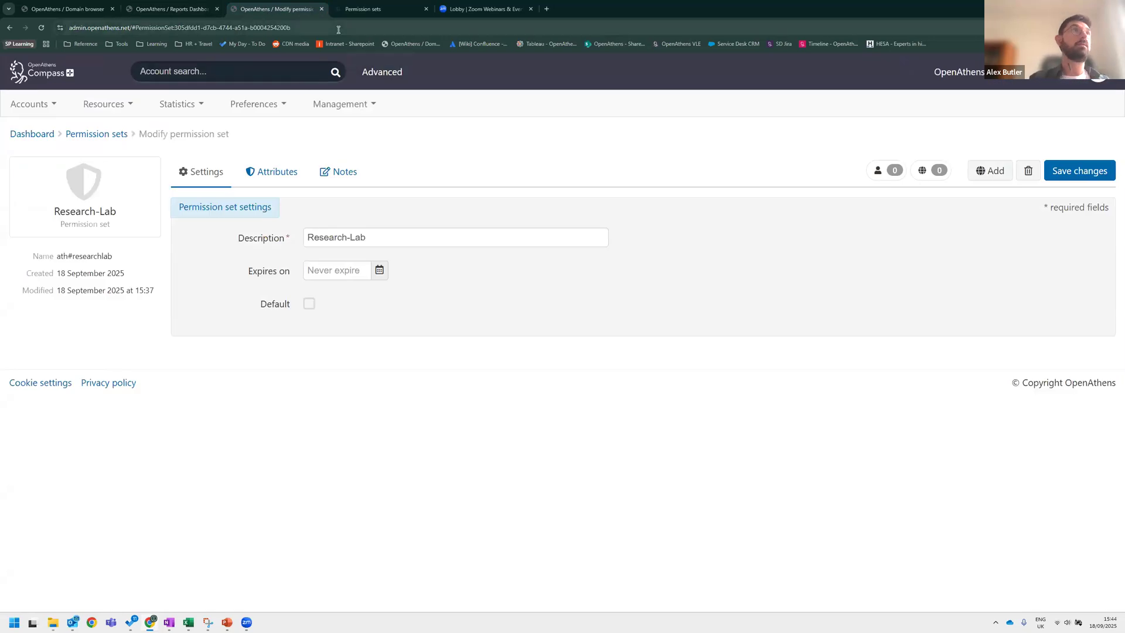
pyautogui.click(363, 9)
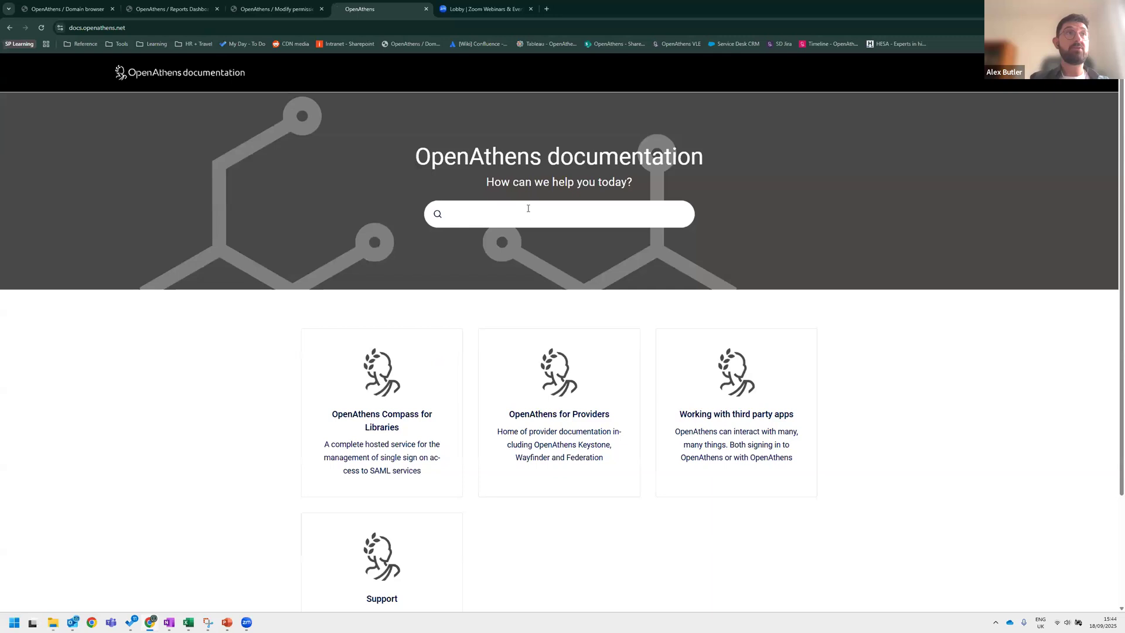
pyautogui.click(528, 209)
pyautogui.write('reporting')
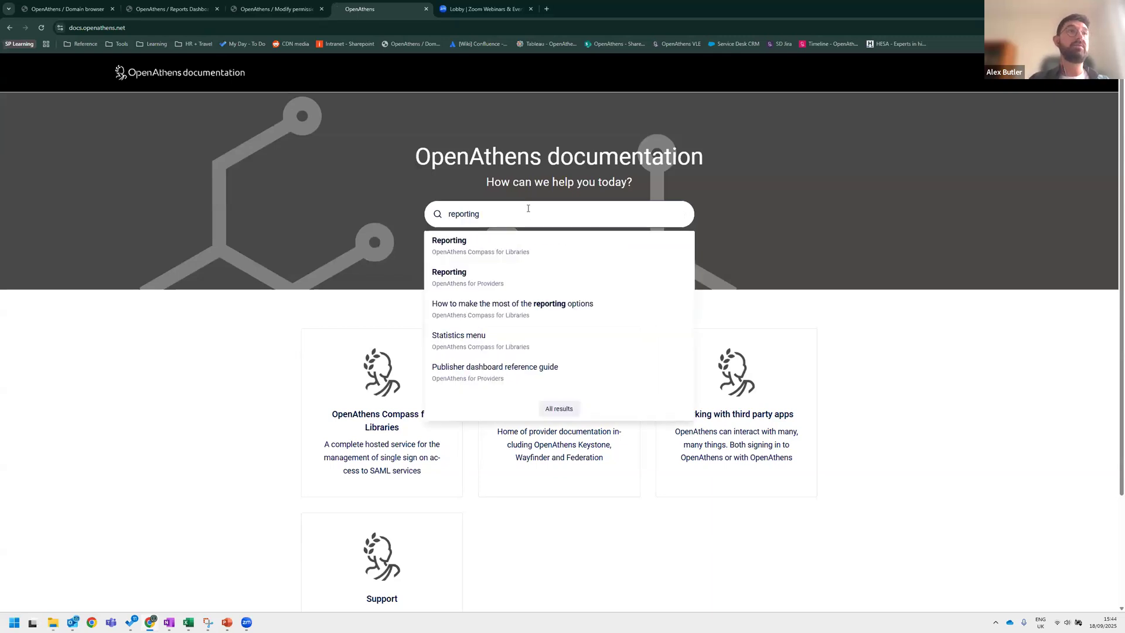
pyautogui.click(521, 251)
pyautogui.click(151, 28)
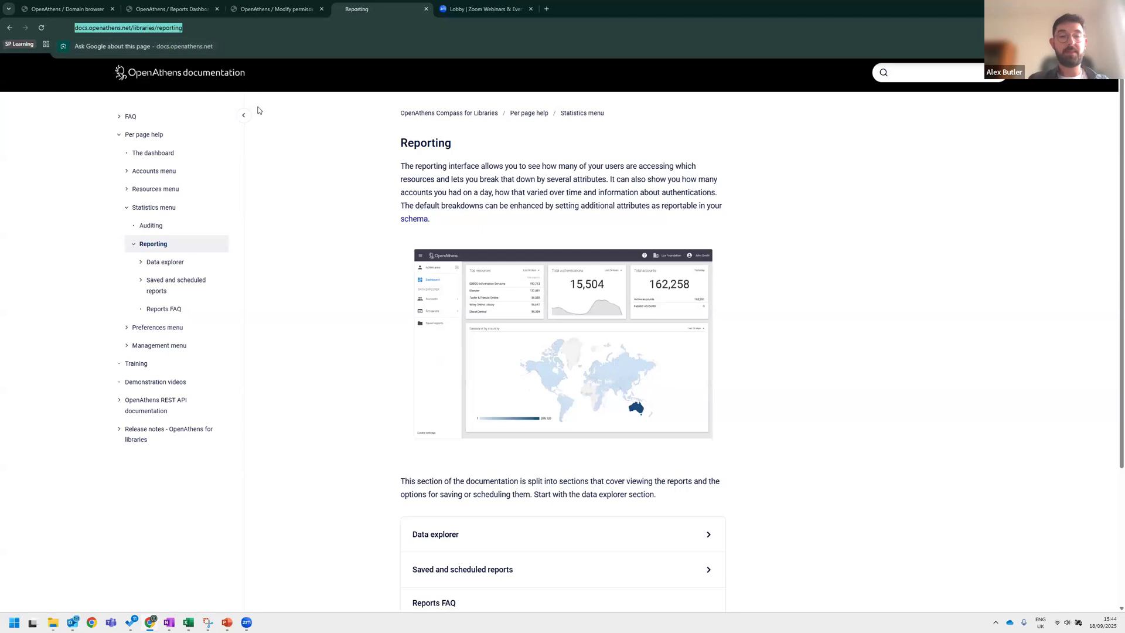
# Expand the Data explorer section on the Reporting help page and review its report topics.
pyautogui.hotkey('alt', 'Tab')
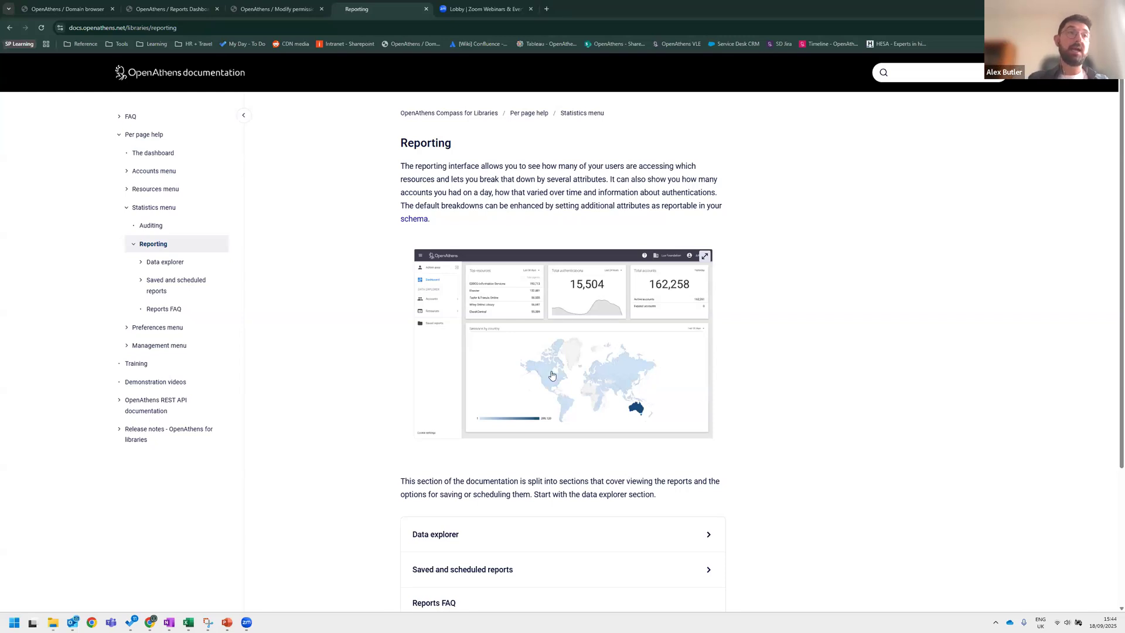
pyautogui.scroll(-2, 554, 376)
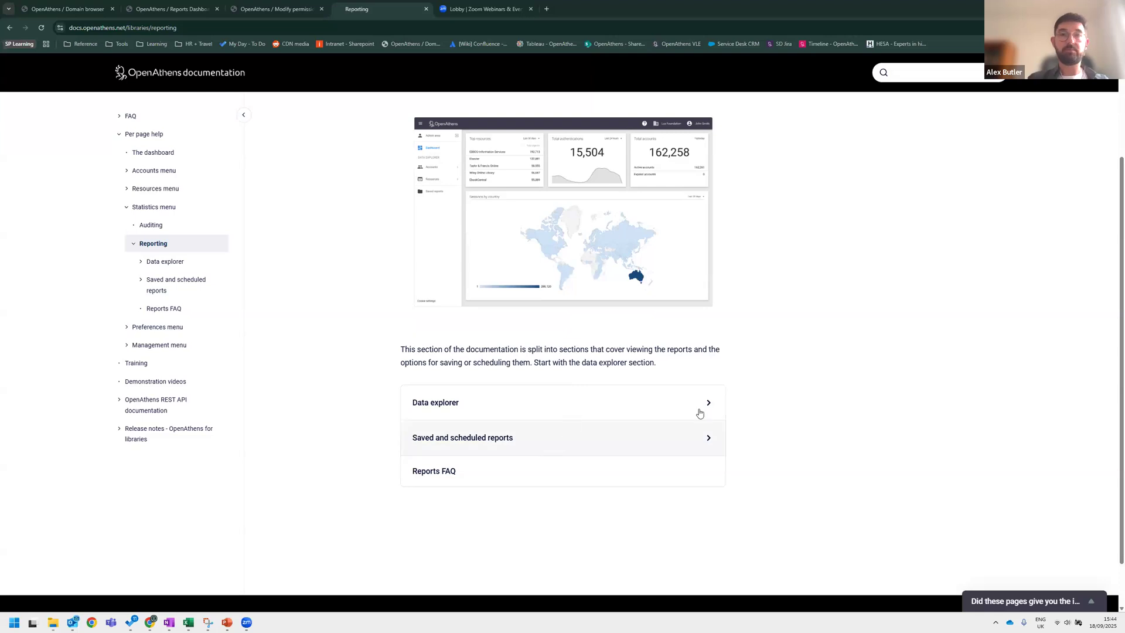
pyautogui.scroll(-1, 625, 352)
pyautogui.press('ctrl')
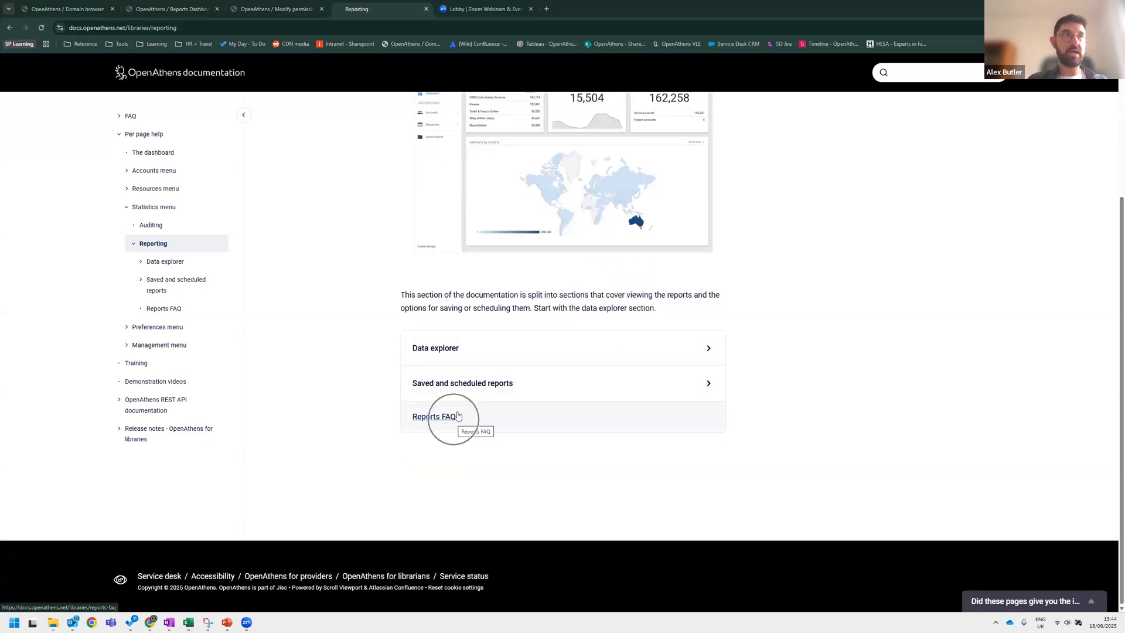
pyautogui.click(654, 347)
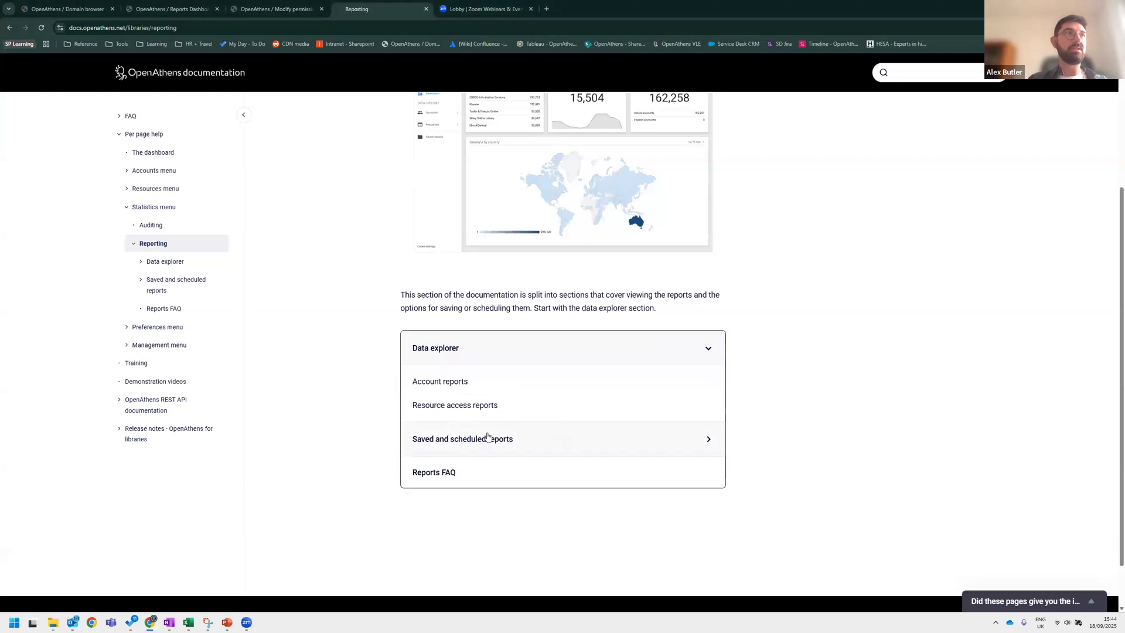
pyautogui.scroll(3, 487, 437)
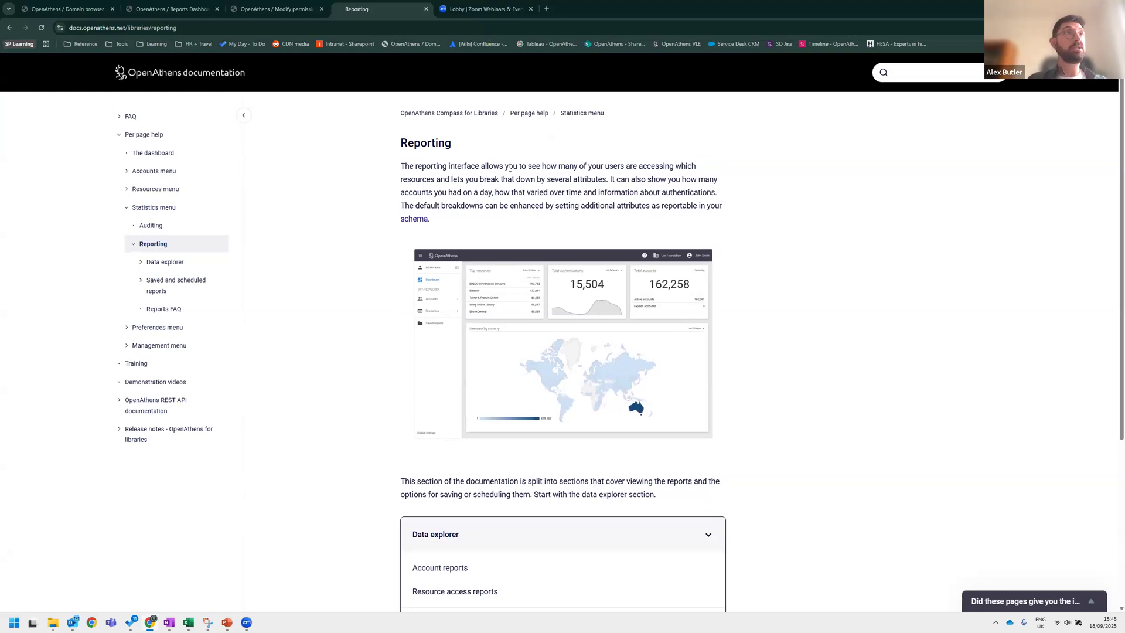
pyautogui.click(176, 72)
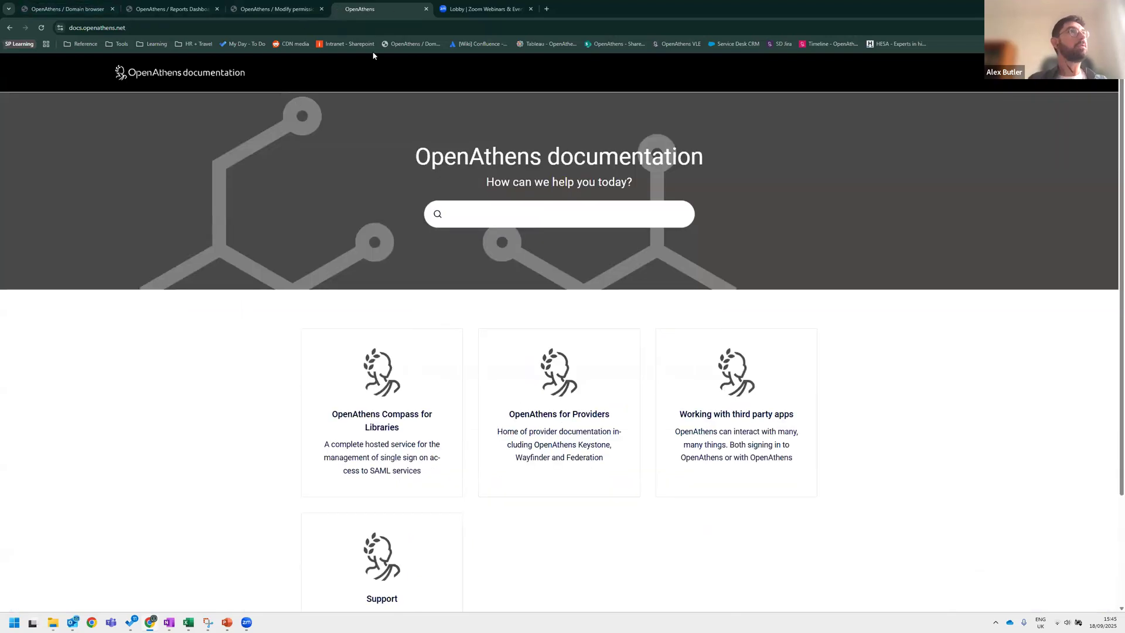
pyautogui.click(170, 9)
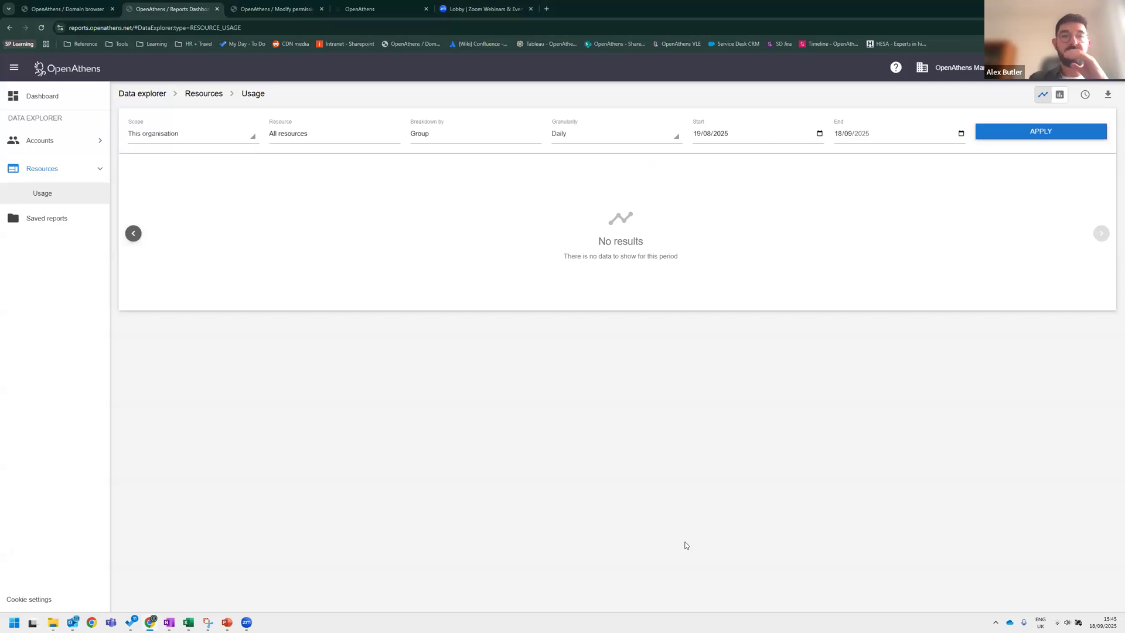
pyautogui.click(67, 9)
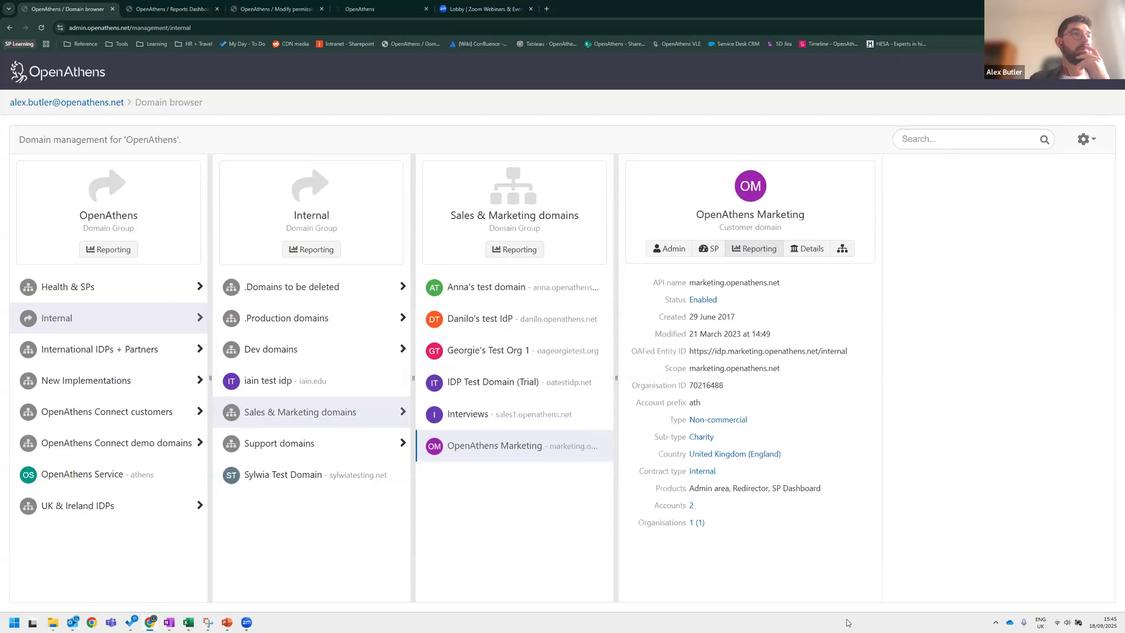
pyautogui.click(231, 622)
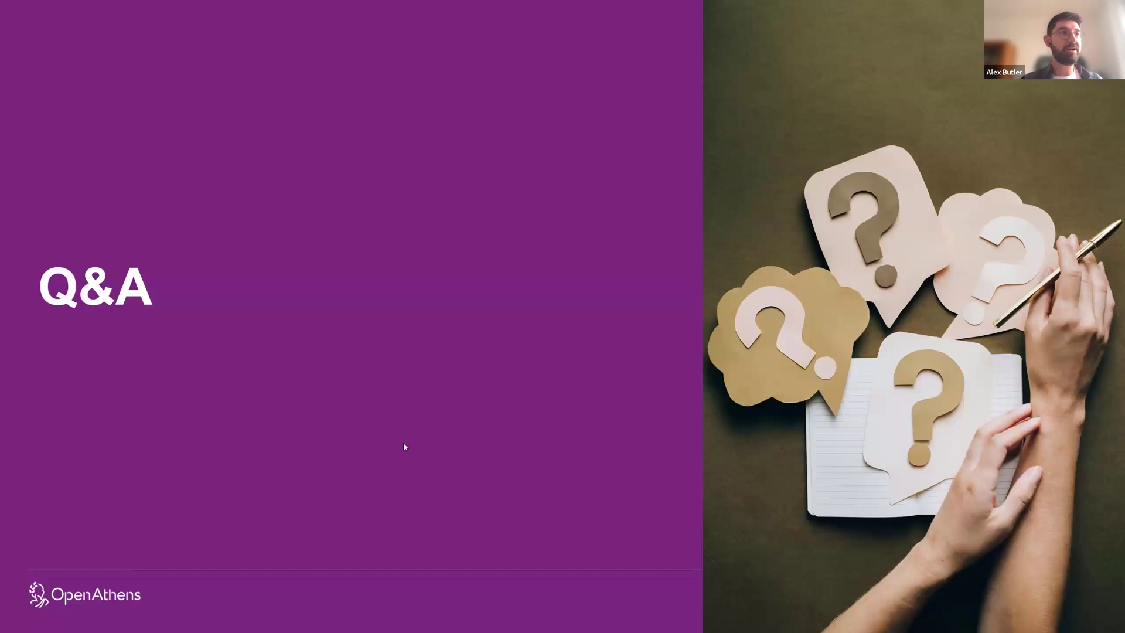